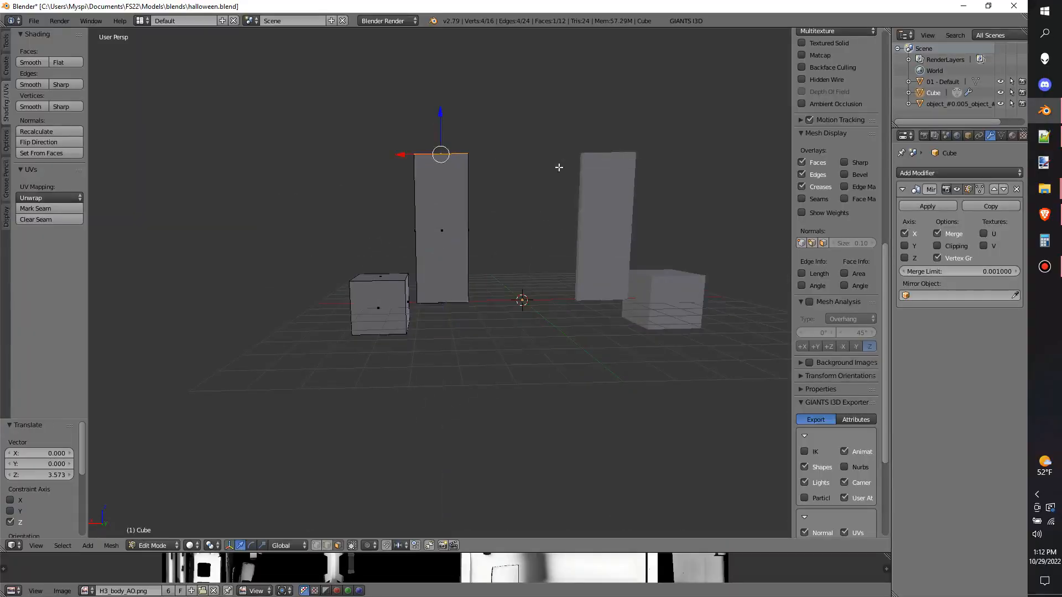
# Step: Extrude the thin gate panel's inner side face about 1.893 along X toward the mirror centre
pyautogui.moveTo(559, 167); pyautogui.dragTo(453, 239, button='middle')
pyautogui.scroll(6, 453, 239)
pyautogui.rightClick(399, 194)
pyautogui.moveTo(397, 153); pyautogui.dragTo(397, 156)
pyautogui.scroll(-8, 415, 152)
pyautogui.rightClick(437, 188)
pyautogui.moveTo(531, 210); pyautogui.dragTo(543, 288, button='middle')
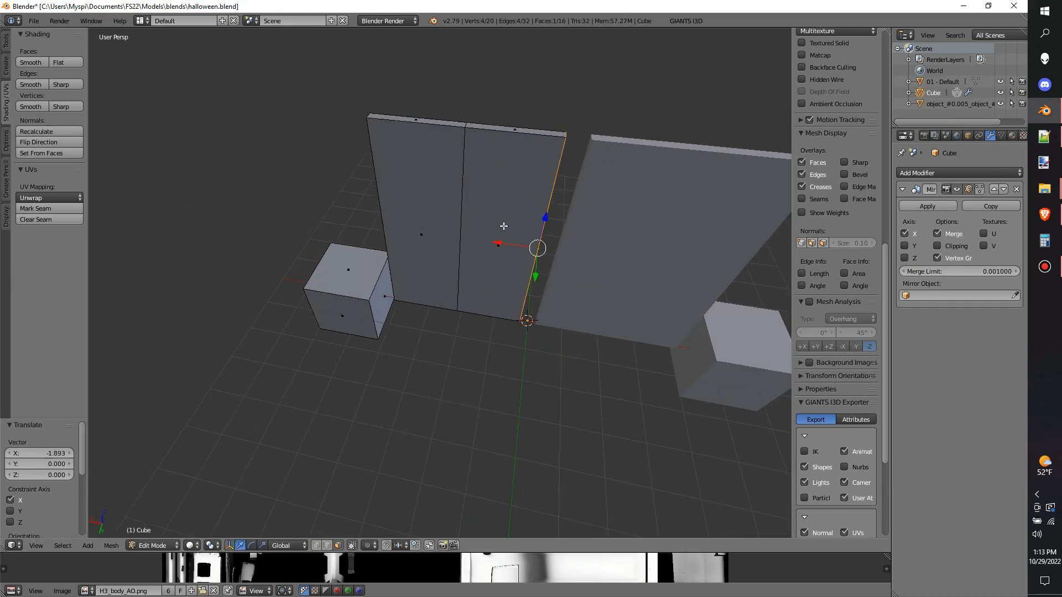
# Step: Raise the top of the gate panel's inner half and bevel the upper corner edges into a rounded arch
pyautogui.moveTo(521, 55); pyautogui.dragTo(521, 54)
pyautogui.moveTo(387, 127); pyautogui.dragTo(470, 152, button='middle')
pyautogui.scroll(4, 431, 151)
pyautogui.hotkey('ctrl', 'Tab')
pyautogui.click(484, 174)
pyautogui.rightClick(482, 178)
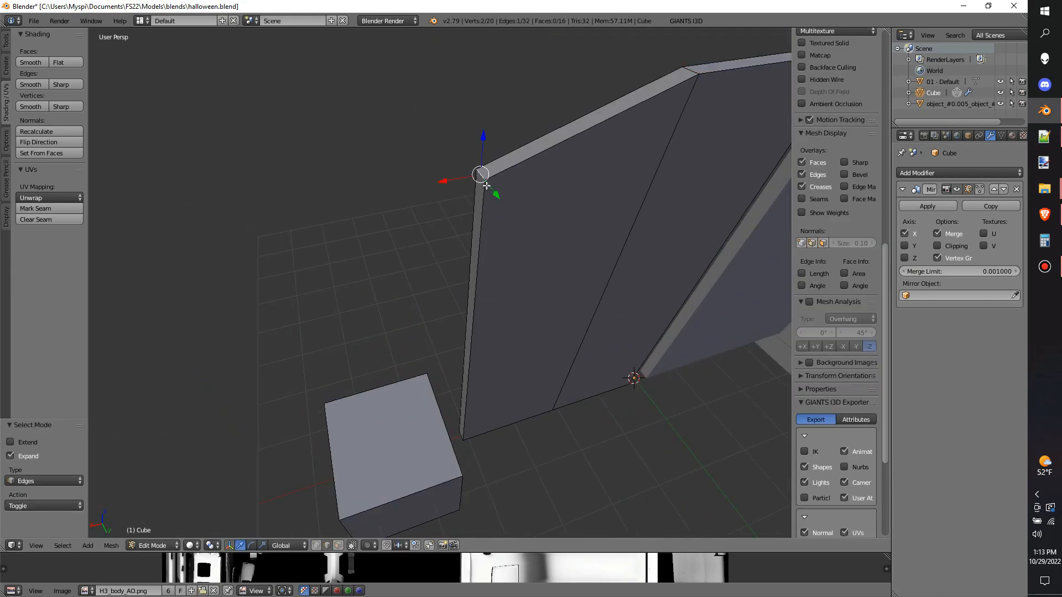
pyautogui.click(592, 194)
pyautogui.rightClick(503, 134)
pyautogui.hotkey('ctrl', 'b')
pyautogui.click(531, 136)
# Step: Add a cylinder centred on the gate panel's outer side face and scale it down to a thin rod
pyautogui.hotkey('ctrl', 'Tab')
pyautogui.rightClick(490, 301)
pyautogui.hotkey('shift', 's')
pyautogui.hotkey('shift', 'a')
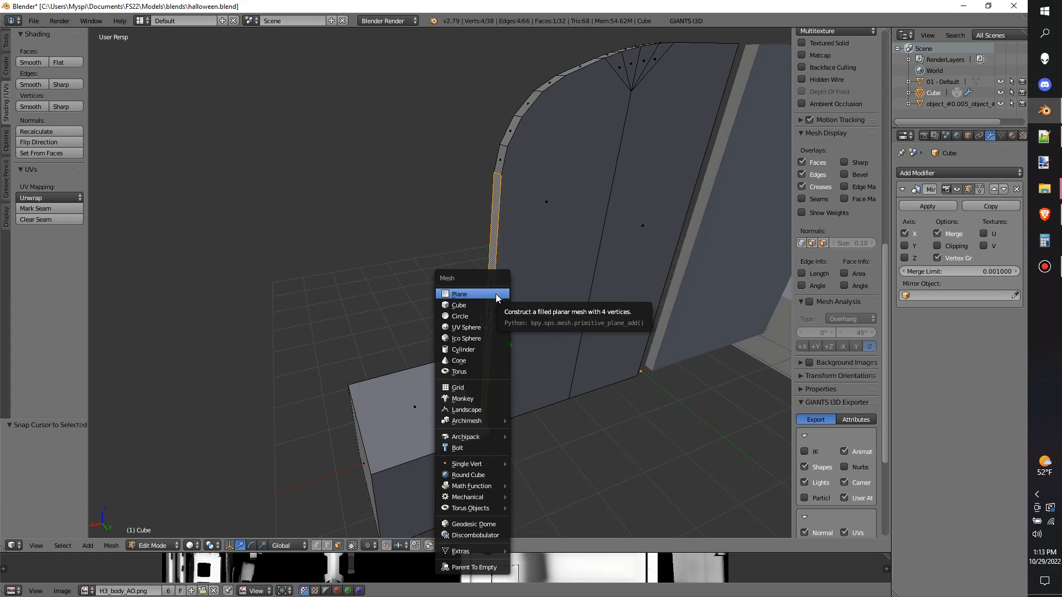
pyautogui.click(481, 350)
pyautogui.press('s')
pyautogui.click(500, 325)
# Step: Stretch the cylinder along Z into a tall hinge post beside the gate panel
pyautogui.press('KP_Decimal')
pyautogui.moveTo(572, 308); pyautogui.dragTo(459, 288, button='middle')
pyautogui.press('s')
pyautogui.press('z')
pyautogui.click(310, 182)
# Step: Extrude a cap about 0.229 thick on the pillar and extend its gate-side face about 0.605 outward
pyautogui.moveTo(475, 354); pyautogui.dragTo(620, 375, button='middle')
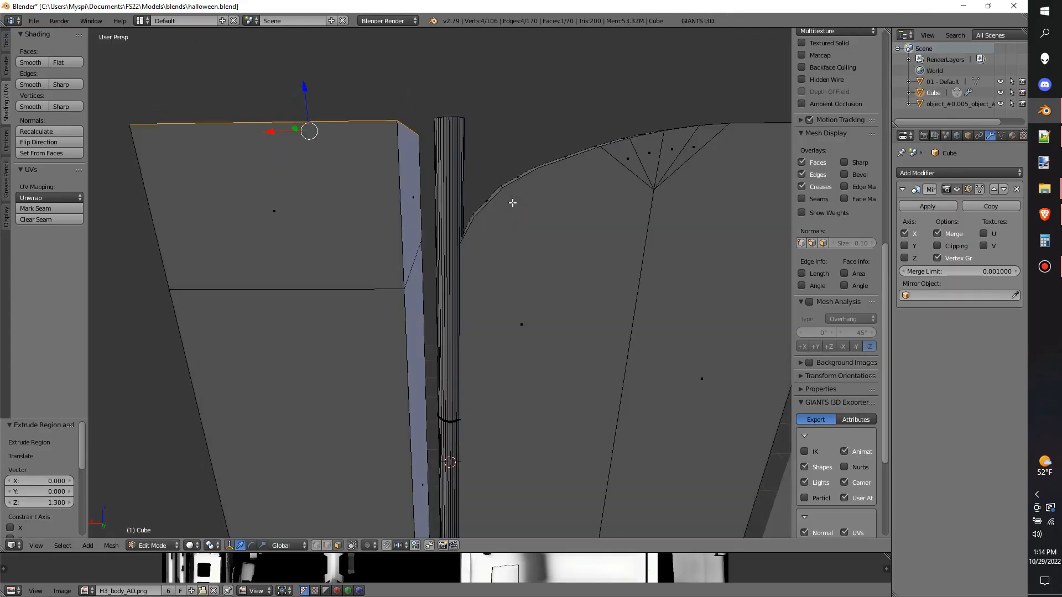
pyautogui.press('e')
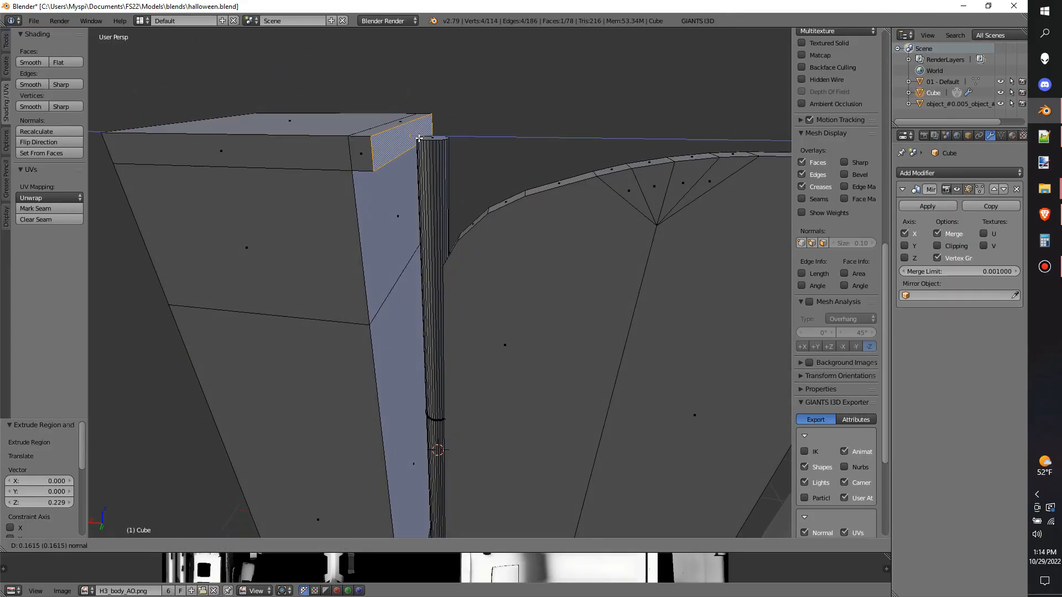
pyautogui.click(470, 138)
pyautogui.moveTo(470, 138); pyautogui.dragTo(413, 149, button='middle')
pyautogui.hotkey('ctrl', 'r')
pyautogui.press('Escape')
pyautogui.press('k')
pyautogui.moveTo(519, 155); pyautogui.dragTo(408, 164, button='middle')
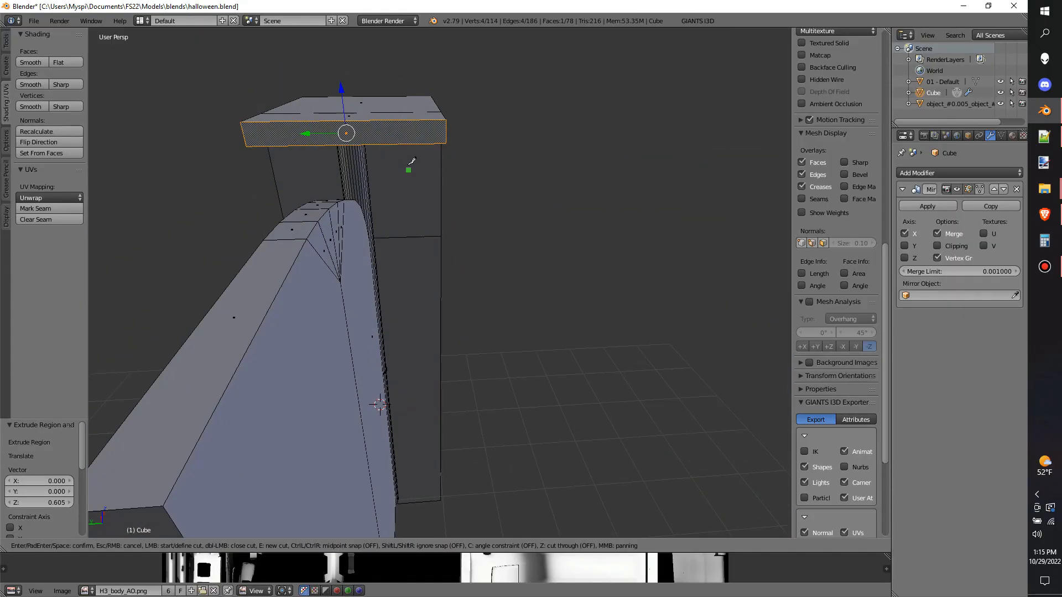
pyautogui.press('Escape')
# Step: Knife-cut a vertical edge through the middle of the pillar cap's gate-side end face
pyautogui.press('KP_Decimal')
pyautogui.press('ctrl+KP_3')
pyautogui.press('k')
pyautogui.keyDown('ctrl'); pyautogui.click(439, 254); pyautogui.keyUp('ctrl')
pyautogui.keyDown('ctrl'); pyautogui.click(441, 312); pyautogui.keyUp('ctrl')
pyautogui.press('Return')
# Step: Pull the new middle edge of the pillar cap outward and bevel it into a rounded end
pyautogui.moveTo(354, 249); pyautogui.dragTo(428, 277, button='middle')
pyautogui.hotkey('ctrl', 'Tab')
pyautogui.keyDown('ctrl'); pyautogui.click(428, 277); pyautogui.keyUp('ctrl')
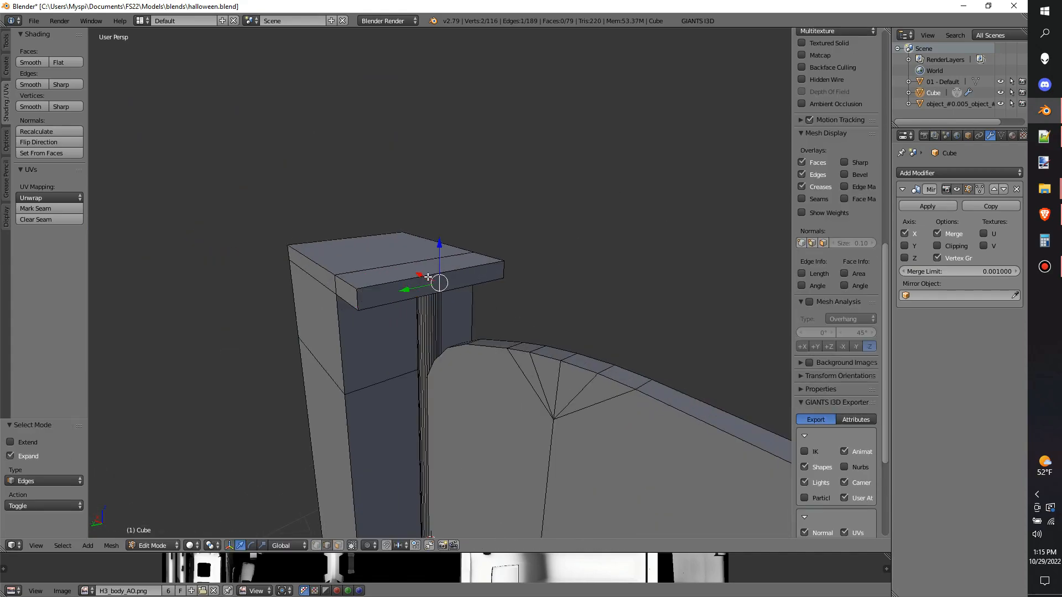
pyautogui.moveTo(421, 275); pyautogui.dragTo(455, 290)
pyautogui.hotkey('ctrl', 'b')
pyautogui.click(571, 324)
pyautogui.press('Tab')
pyautogui.scroll(-5, 517, 360)
pyautogui.moveTo(517, 359); pyautogui.dragTo(599, 337, button='middle')
# Step: Extrude the gate panel's inner side face about 0.152 to form a narrow strip at the gate's centre
pyautogui.press('Tab')
pyautogui.rightClick(484, 314)
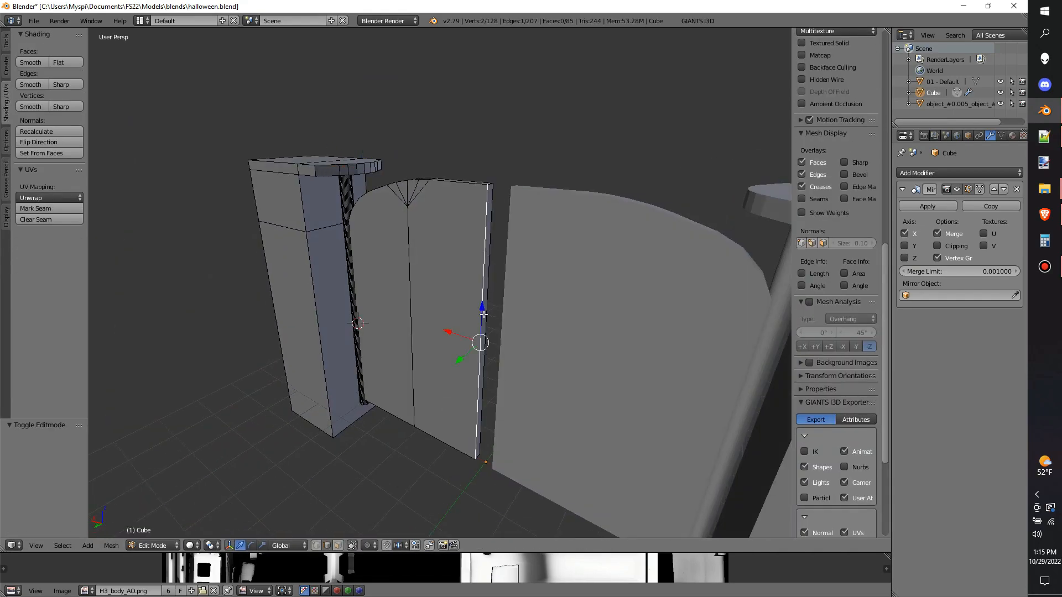
pyautogui.hotkey('ctrl', 'Tab')
pyautogui.keyDown('ctrl'); pyautogui.click(448, 248); pyautogui.keyUp('ctrl')
pyautogui.moveTo(484, 314)
pyautogui.mouseDown(button='middle')
pyautogui.moveTo(447, 239)
pyautogui.moveTo(502, 314)
pyautogui.mouseUp(button='middle')
pyautogui.rightClick(448, 250)
pyautogui.press('e')
pyautogui.click(514, 324)
# Step: Extrude the centre strip's front and back faces and scale them by 1.461 along Y to thicken the strip
pyautogui.moveTo(452, 243); pyautogui.dragTo(463, 209, button='middle')
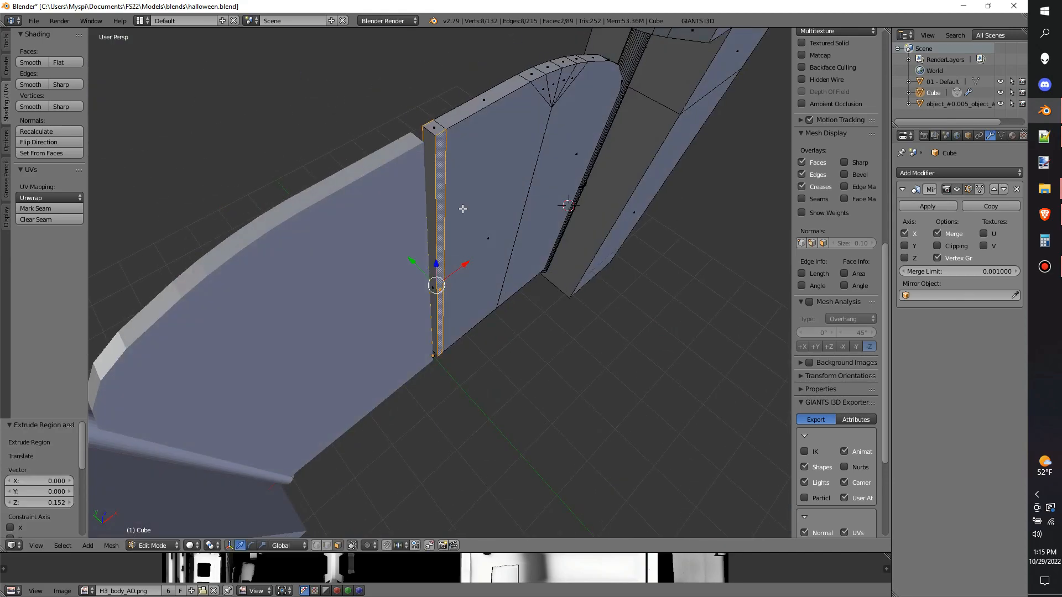
pyautogui.press('e')
pyautogui.press('Escape')
pyautogui.press('s')
pyautogui.press('y')
pyautogui.click(540, 230)
# Step: Select the centre strip's three inner side faces and shift them about 0.068 along X toward the mirrored half
pyautogui.moveTo(540, 230); pyautogui.dragTo(392, 257, button='middle')
pyautogui.rightClick(447, 139)
pyautogui.keyDown('shift'); pyautogui.rightClick(463, 120); pyautogui.keyUp('shift')
pyautogui.keyDown('shift'); pyautogui.rightClick(480, 100); pyautogui.keyUp('shift')
pyautogui.moveTo(418, 266); pyautogui.dragTo(425, 272)
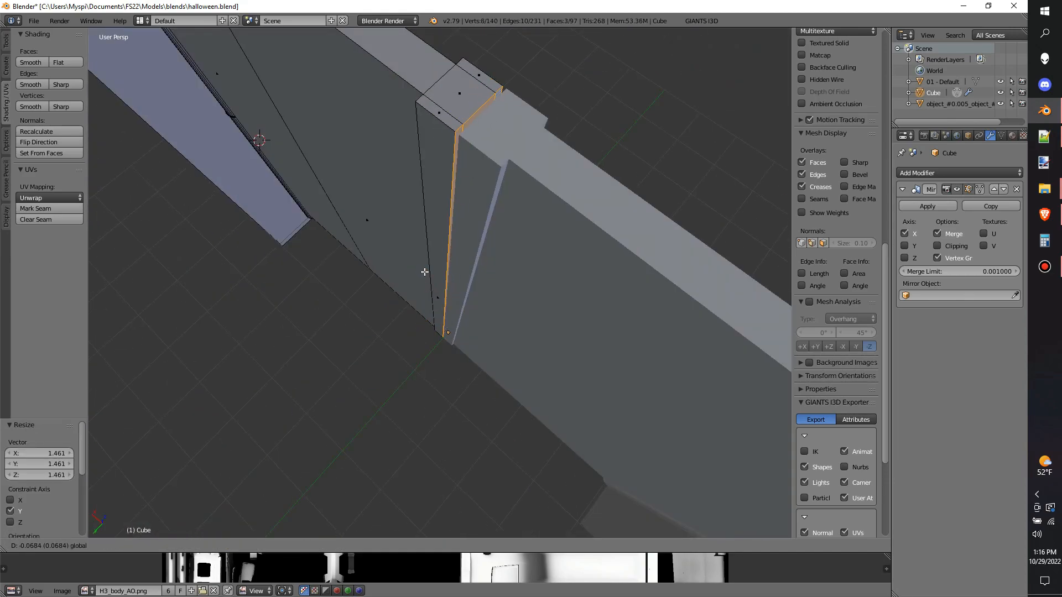
pyautogui.moveTo(424, 272); pyautogui.dragTo(485, 239, button='middle')
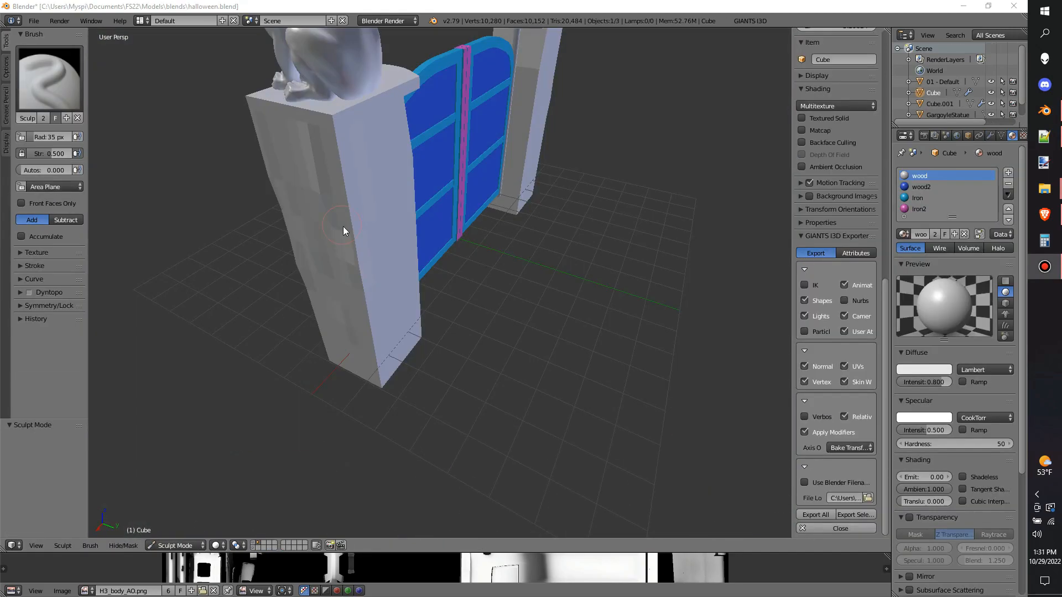
# Step: Examine the sculpted stone pillars, the gargoyle statue and the gate doors from several sides
pyautogui.moveTo(344, 230)
pyautogui.mouseDown(button='middle')
pyautogui.moveTo(516, 268)
pyautogui.moveTo(454, 293)
pyautogui.moveTo(377, 354)
pyautogui.mouseUp(button='middle')
pyautogui.moveTo(525, 271); pyautogui.dragTo(607, 204, button='middle')
pyautogui.moveTo(409, 188); pyautogui.dragTo(492, 166, button='middle')
pyautogui.scroll(2, 487, 161)
pyautogui.keyDown('shift'); pyautogui.moveTo(481, 161); pyautogui.dragTo(544, 332, button='middle'); pyautogui.keyUp('shift')
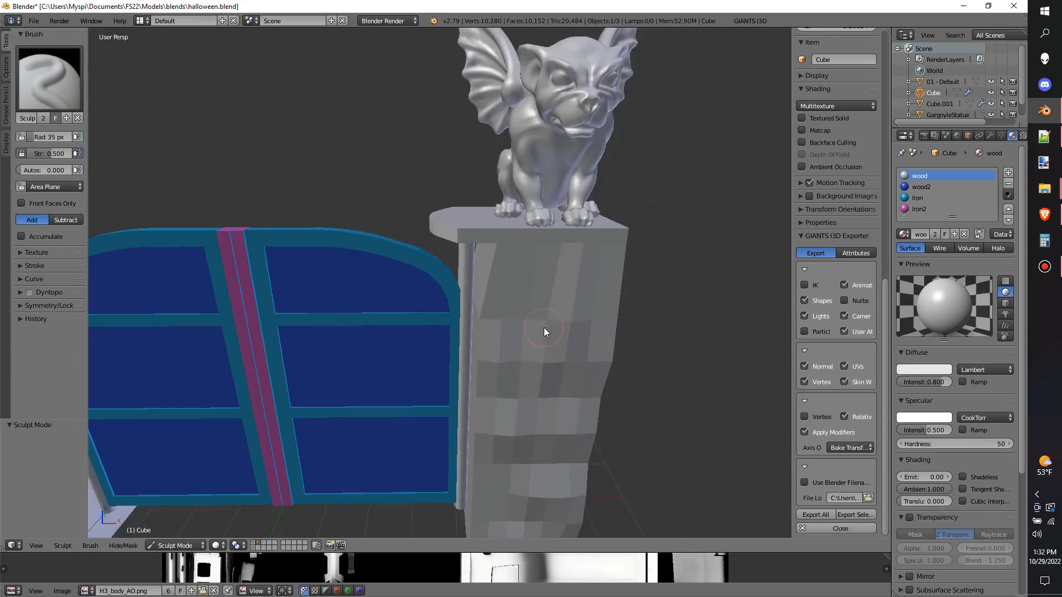
pyautogui.scroll(-5, 543, 332)
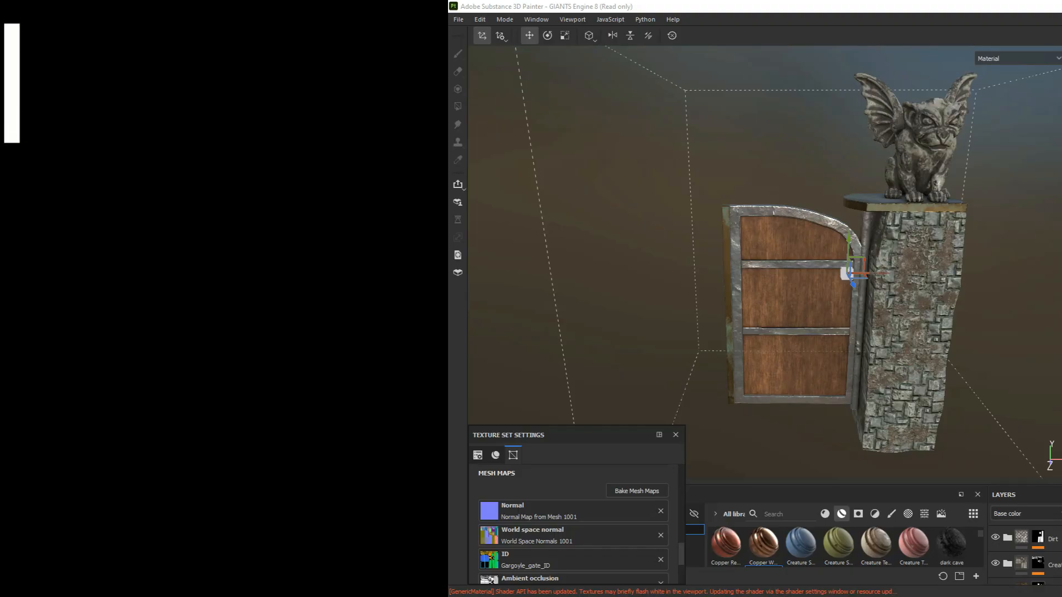
# Step: Switch to Substance 3D Painter and inspect the textured pillar, gargoyle and gate door
pyautogui.click(1055, 264)
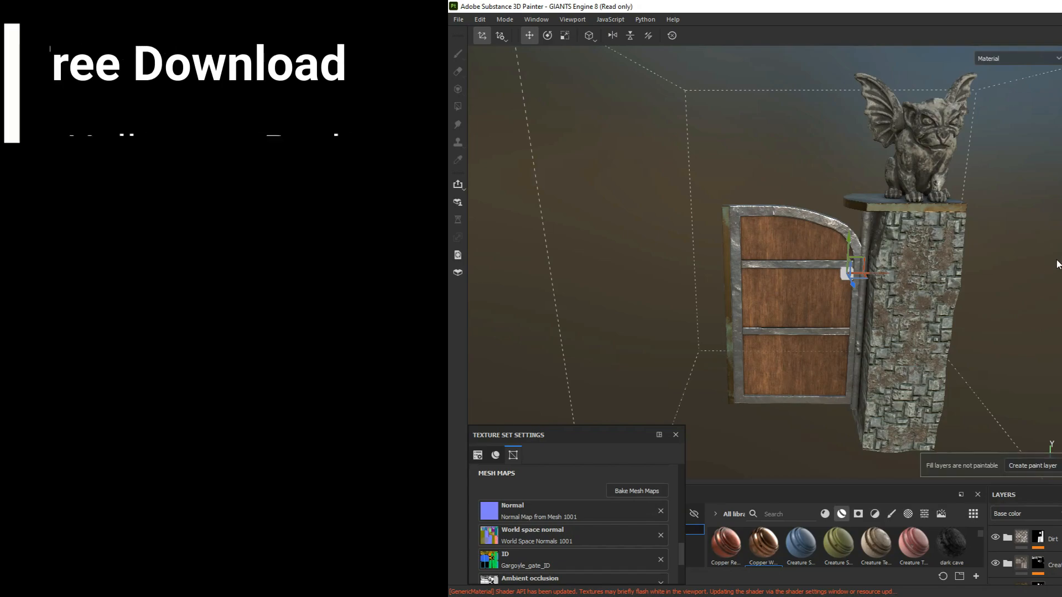
pyautogui.moveTo(1039, 265)
pyautogui.keyDown('alt'); pyautogui.mouseDown(button='middle')
pyautogui.moveTo(1045, 244)
pyautogui.moveTo(995, 294)
pyautogui.mouseUp(button='middle'); pyautogui.keyUp('alt')
pyautogui.moveTo(977, 282)
pyautogui.keyDown('alt'); pyautogui.mouseDown()
pyautogui.moveTo(1014, 315)
pyautogui.moveTo(1059, 331)
pyautogui.moveTo(1040, 309)
pyautogui.moveTo(1042, 231)
pyautogui.moveTo(890, 263)
pyautogui.moveTo(837, 221)
pyautogui.moveTo(877, 240)
pyautogui.moveTo(699, 249)
pyautogui.moveTo(830, 261)
pyautogui.moveTo(1049, 257)
pyautogui.mouseUp(); pyautogui.keyUp('alt')
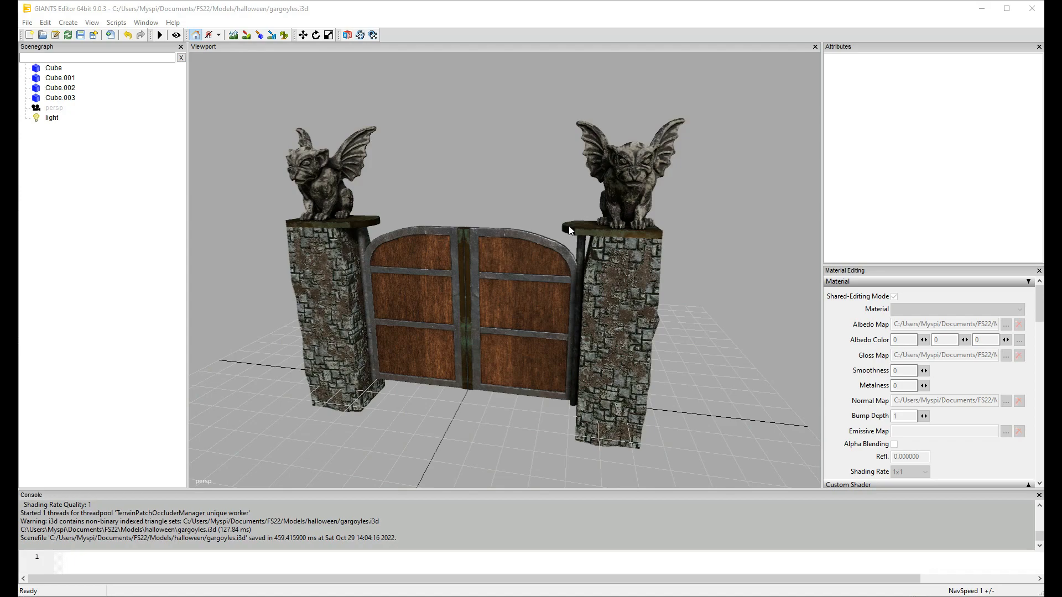
# Step: Switch to GIANTS Editor and swing both gate doors open, rotating Cube.001 to 87.545 degrees about Y
pyautogui.keyDown('alt'); pyautogui.moveTo(569, 230); pyautogui.dragTo(708, 253); pyautogui.keyUp('alt')
pyautogui.click(606, 278)
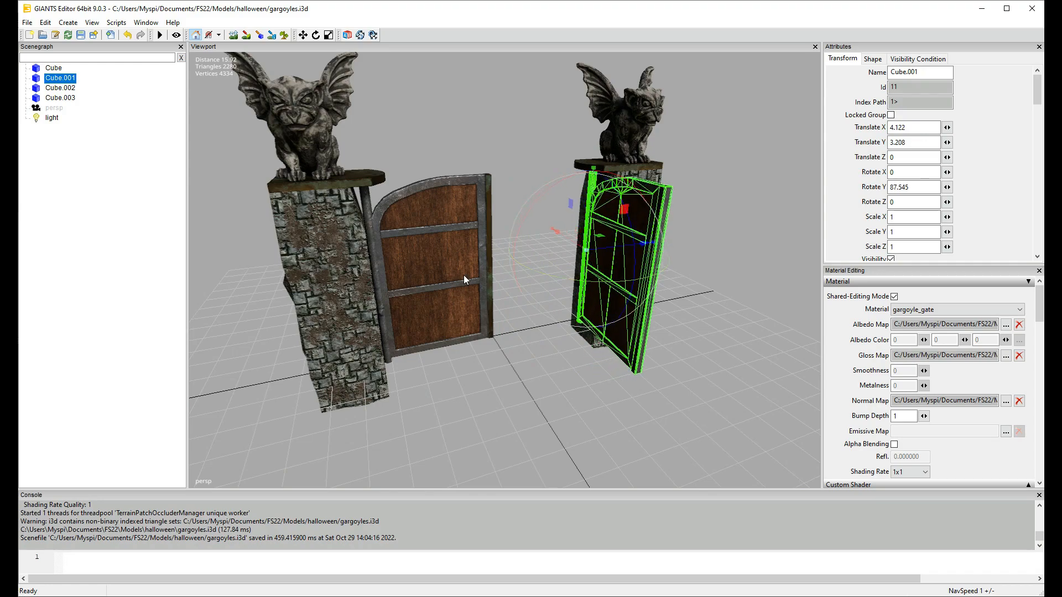
pyautogui.click(463, 274)
pyautogui.moveTo(435, 295); pyautogui.dragTo(243, 347)
pyautogui.click(719, 254)
pyautogui.keyDown('alt'); pyautogui.moveTo(719, 254); pyautogui.dragTo(390, 201); pyautogui.keyUp('alt')
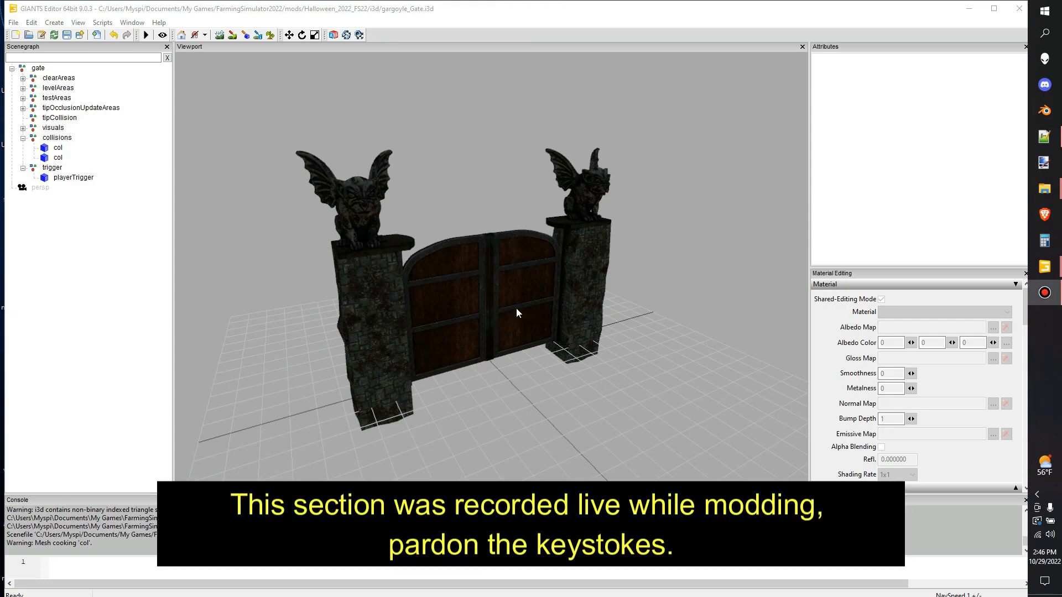
# Step: Examine the levelAreas node and the gargoyle, Lgate and RightGate shapes in the visuals group of gargoyle_Gate.i3d
pyautogui.keyDown('alt'); pyautogui.moveTo(522, 320); pyautogui.dragTo(526, 320); pyautogui.keyUp('alt')
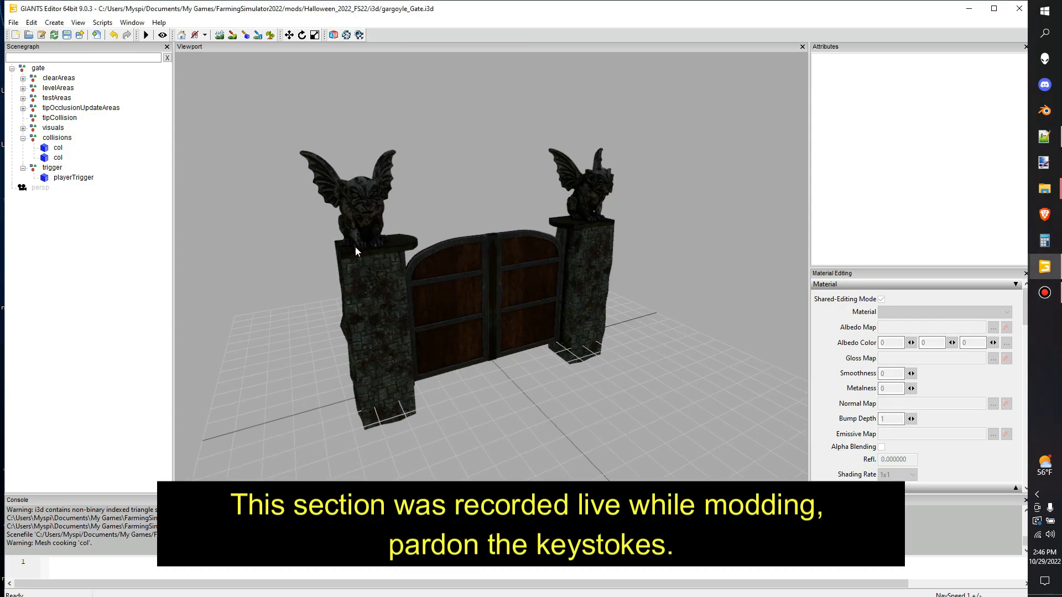
pyautogui.click(67, 91)
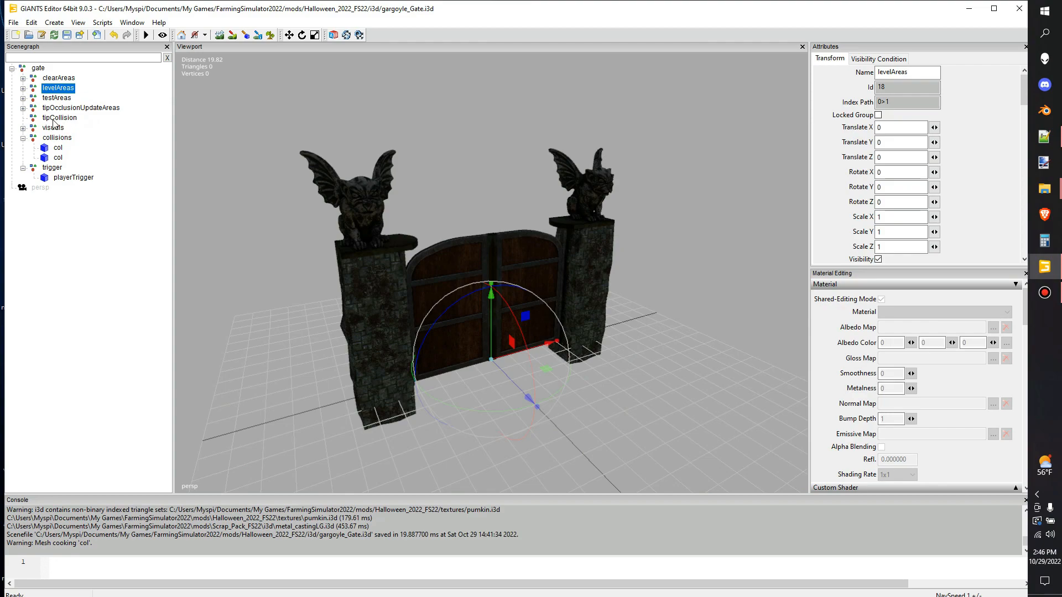
pyautogui.click(24, 128)
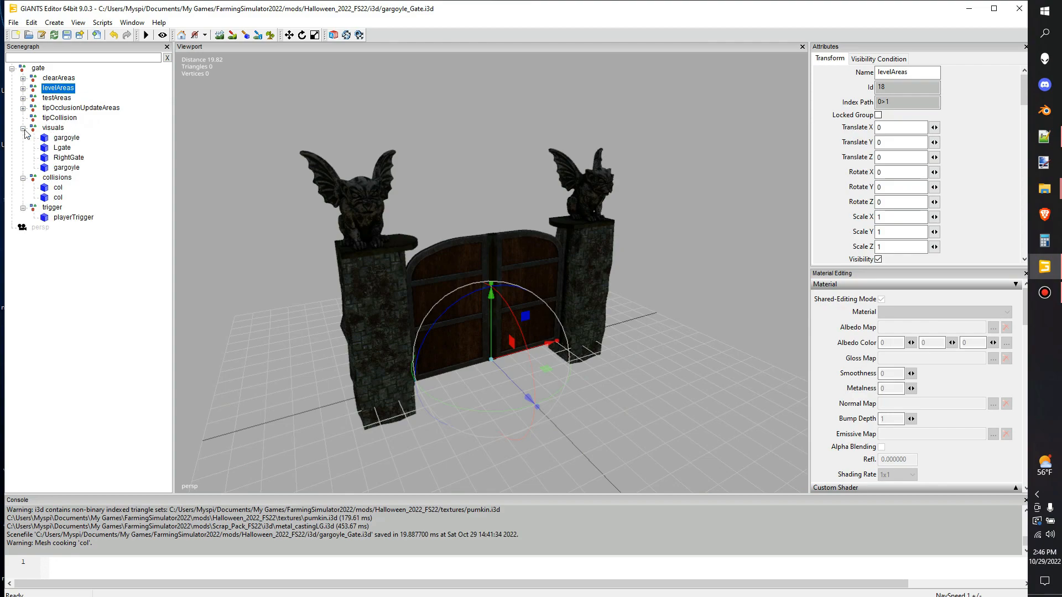
pyautogui.click(67, 138)
pyautogui.click(64, 149)
pyautogui.click(67, 158)
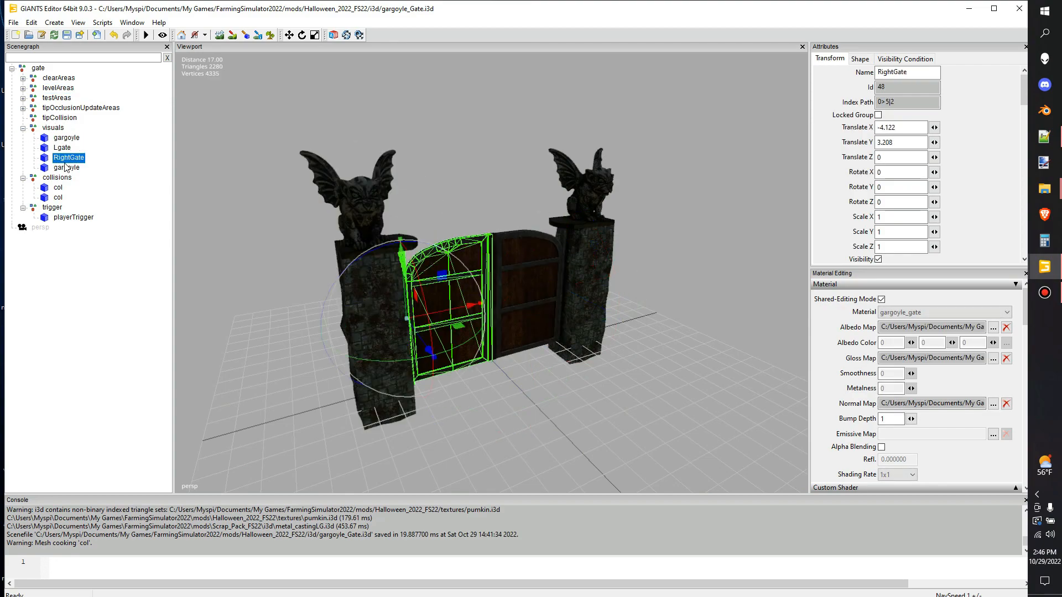
pyautogui.click(70, 168)
pyautogui.click(64, 149)
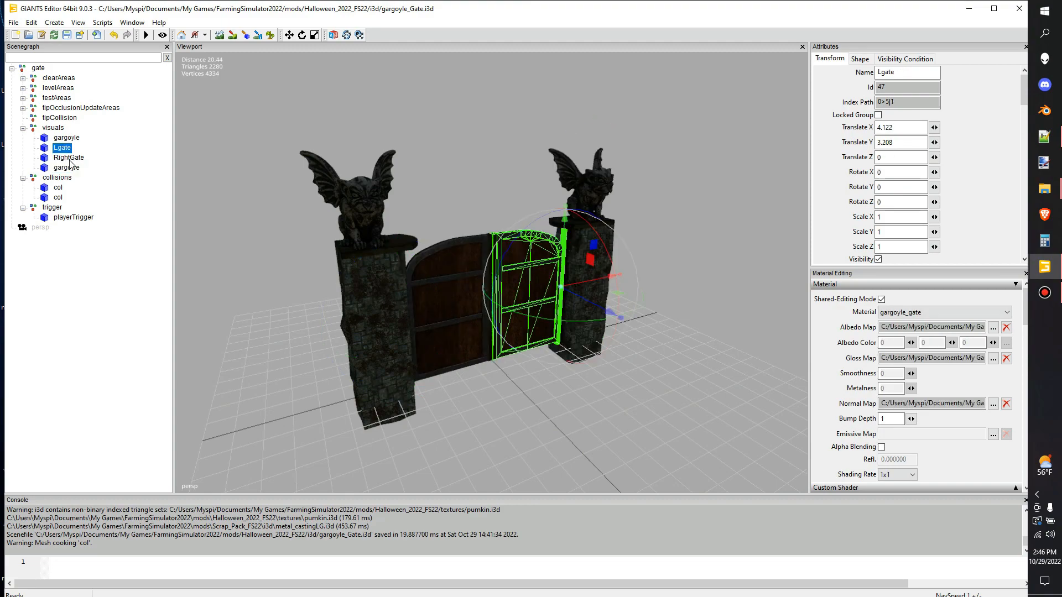
pyautogui.click(65, 158)
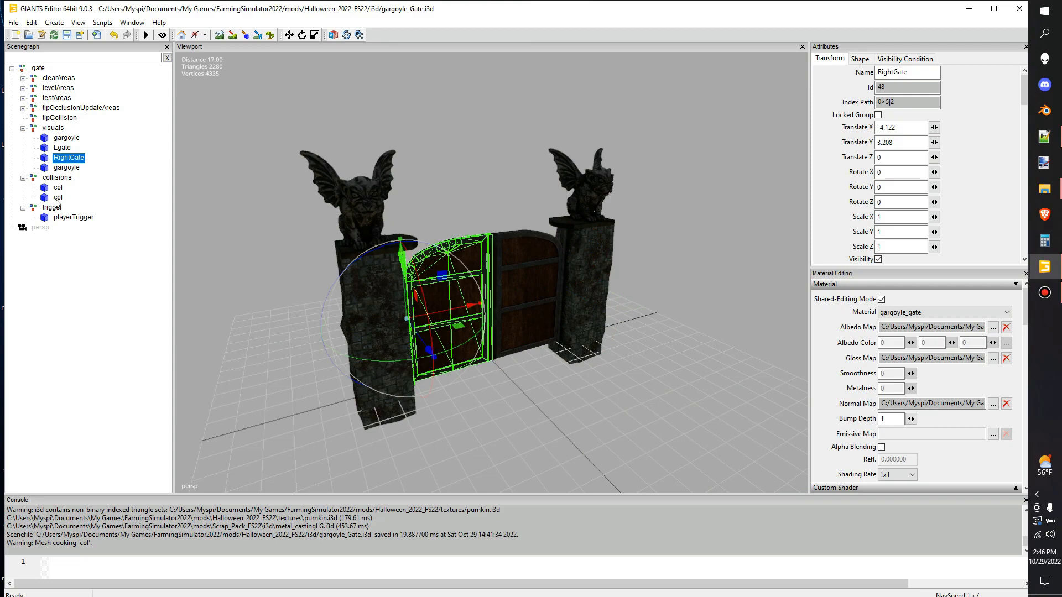
# Step: Place the playerTrigger box at the gate opening near X 0.116, Y 1.423, Z 0.151 and scale it to 2.617 along X
pyautogui.click(72, 218)
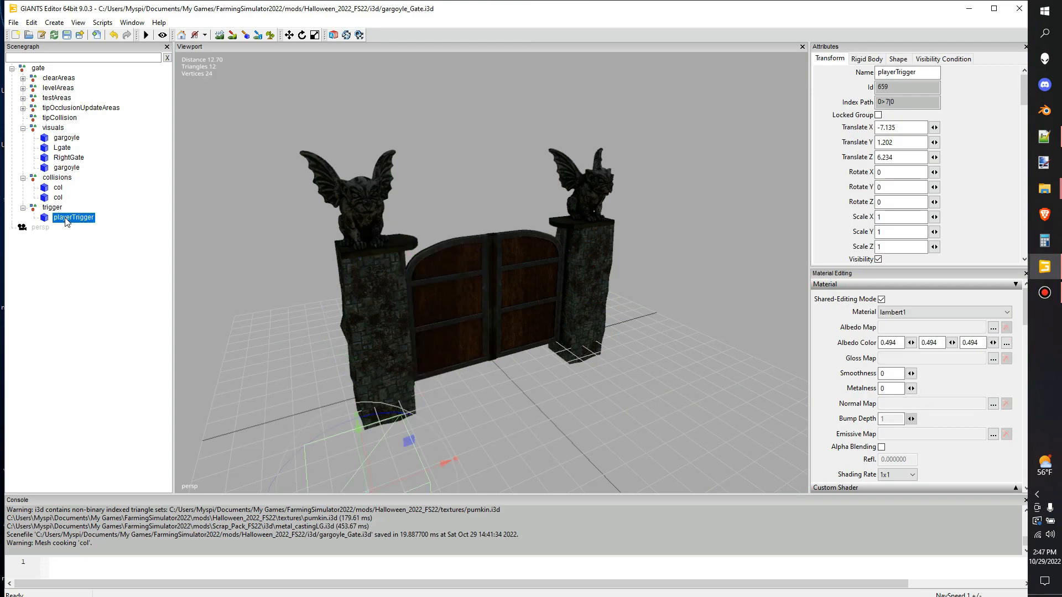
pyautogui.keyDown('alt'); pyautogui.moveTo(537, 396); pyautogui.dragTo(604, 320, button='middle'); pyautogui.keyUp('alt')
pyautogui.keyDown('alt'); pyautogui.moveTo(604, 321); pyautogui.dragTo(559, 284); pyautogui.keyUp('alt')
pyautogui.scroll(5, 582, 384)
pyautogui.scroll(-5, 520, 301)
pyautogui.hotkey('ctrl', 'b')
pyautogui.scroll(-2, 512, 292)
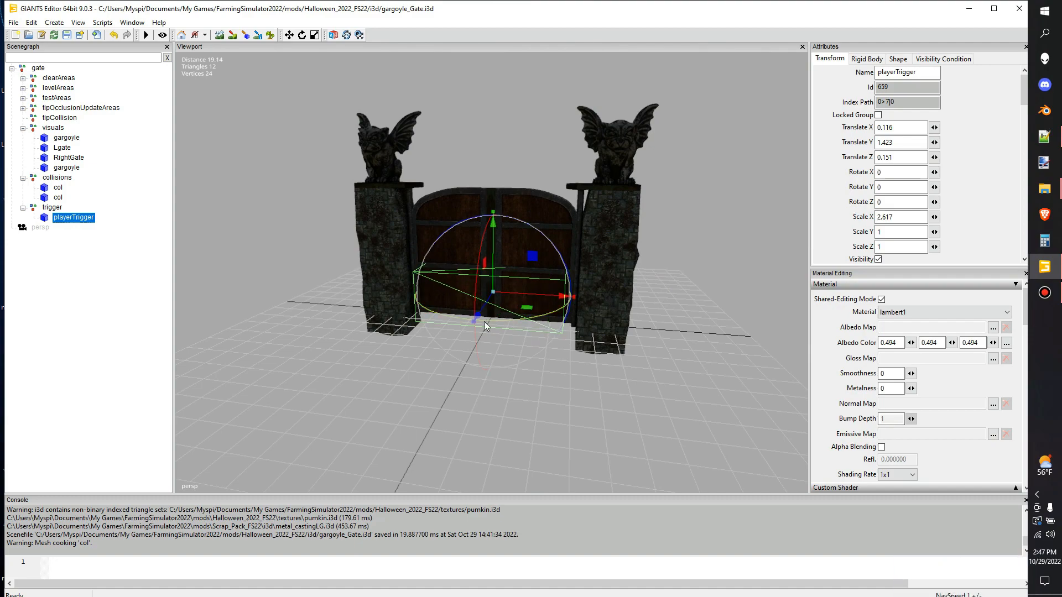
# Step: Move the playerTrigger to Z -1.002 and scale it to 6.067 along Z so it covers both sides of the gate
pyautogui.moveTo(475, 320); pyautogui.dragTo(367, 392)
pyautogui.keyDown('alt'); pyautogui.moveTo(368, 392); pyautogui.dragTo(552, 342); pyautogui.keyUp('alt')
pyautogui.scroll(2, 446, 340)
pyautogui.scroll(-2, 356, 397)
pyautogui.scroll(2, 523, 347)
pyautogui.scroll(-3, 523, 345)
# Step: Freeze the playerTrigger's scale transformation with Preserve Instances enabled
pyautogui.rightClick(84, 215)
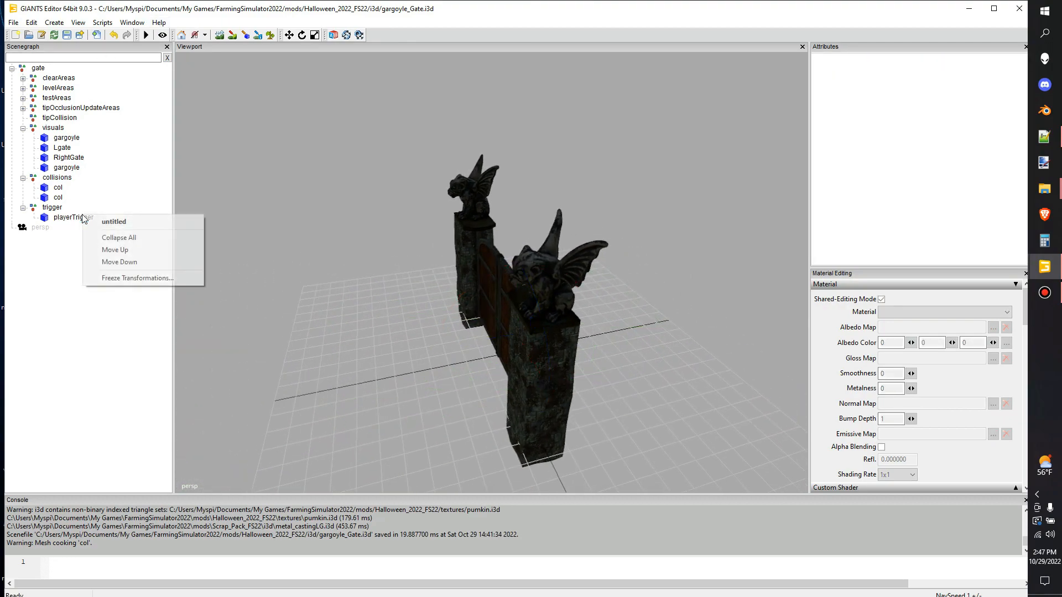
pyautogui.click(68, 216)
pyautogui.rightClick(66, 218)
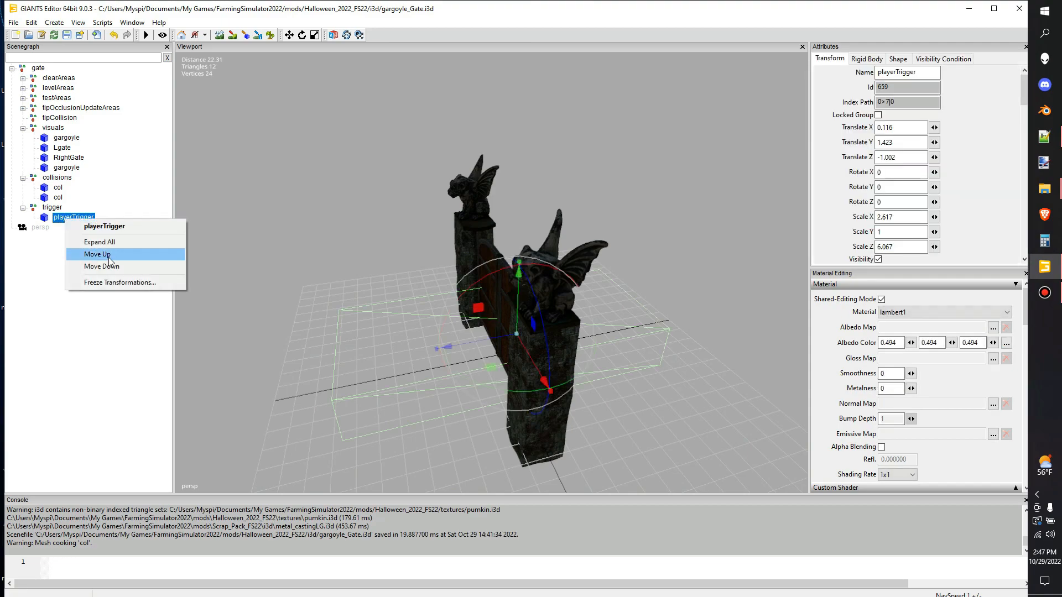
pyautogui.click(128, 281)
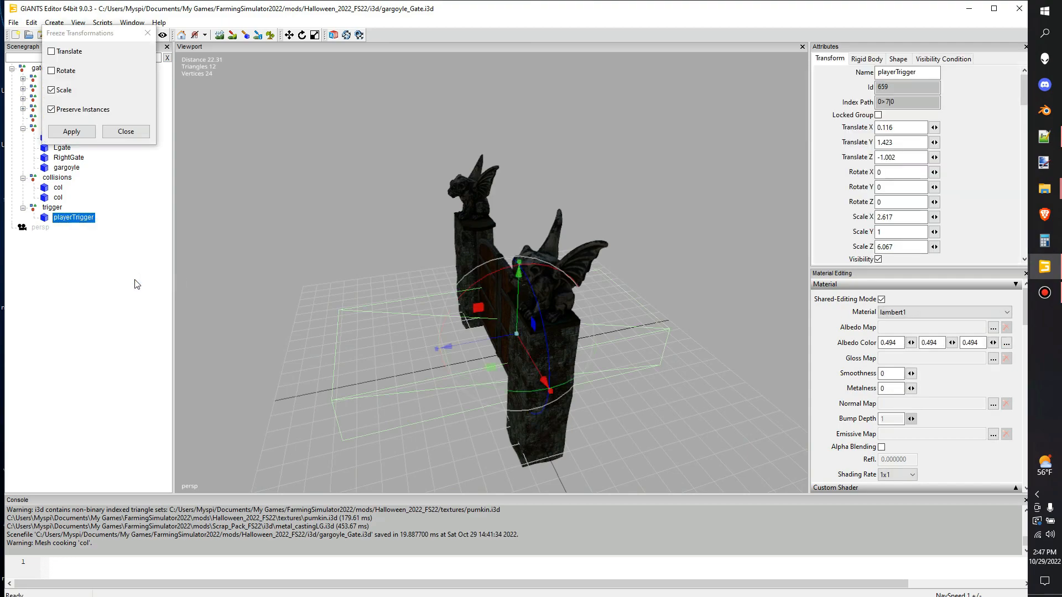
pyautogui.click(71, 132)
pyautogui.click(147, 33)
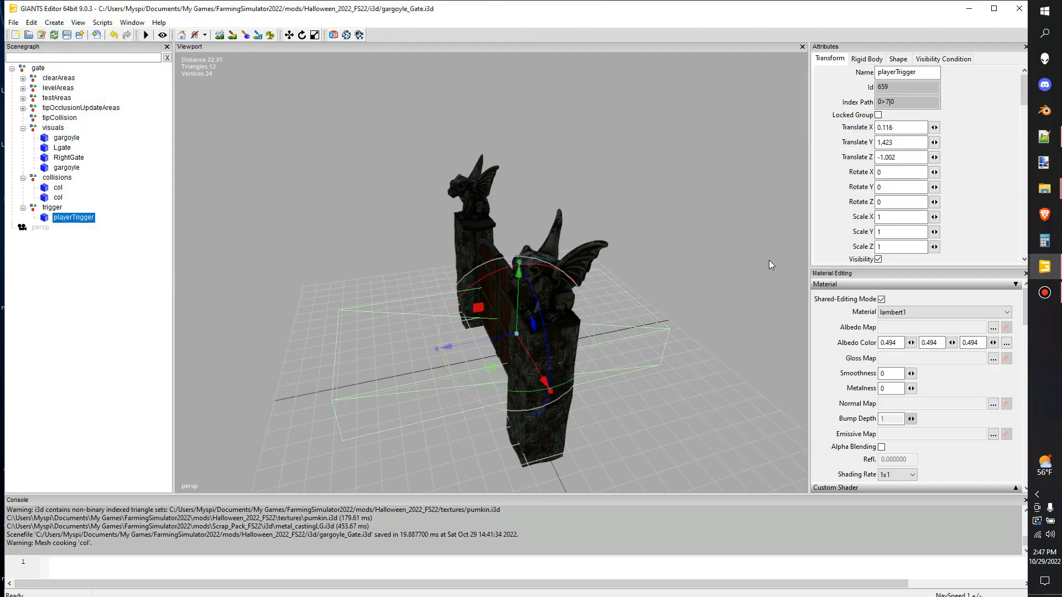
# Step: Inspect the Lgate door's pivot at the pillar and the first collision shape around that pillar
pyautogui.keyDown('alt'); pyautogui.moveTo(769, 260); pyautogui.dragTo(299, 224); pyautogui.keyUp('alt')
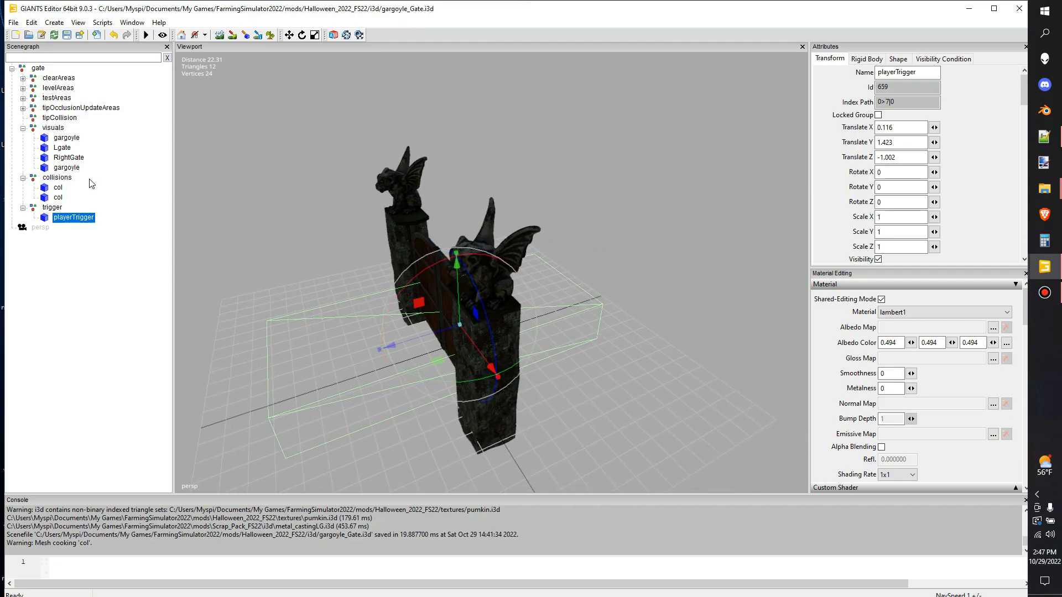
pyautogui.click(70, 149)
pyautogui.keyDown('alt'); pyautogui.moveTo(442, 213); pyautogui.dragTo(648, 227); pyautogui.keyUp('alt')
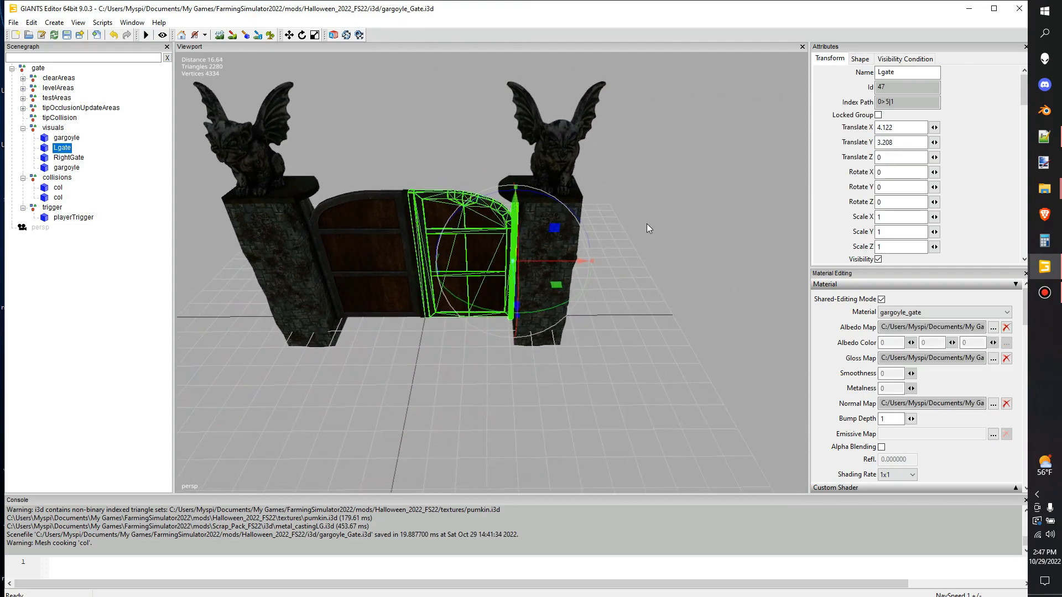
pyautogui.scroll(5, 648, 227)
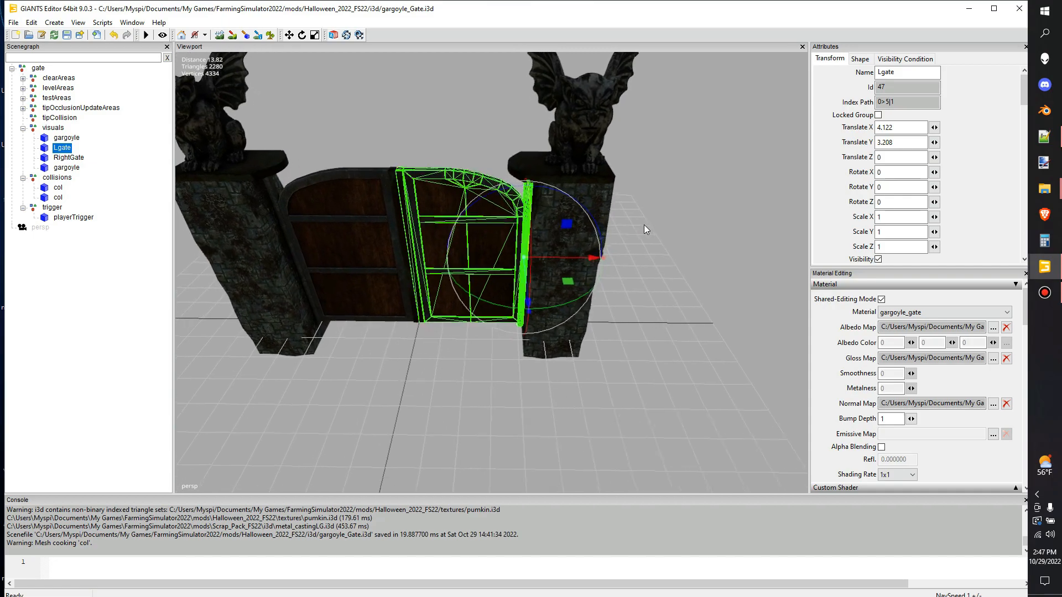
pyautogui.scroll(8, 644, 224)
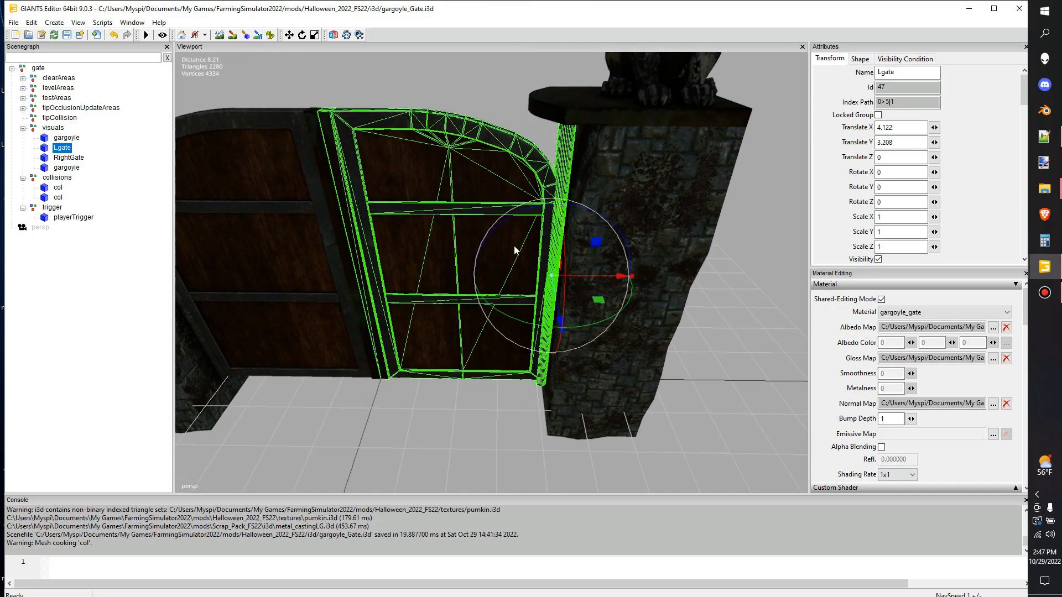
pyautogui.keyDown('alt'); pyautogui.moveTo(514, 250); pyautogui.dragTo(690, 159); pyautogui.keyUp('alt')
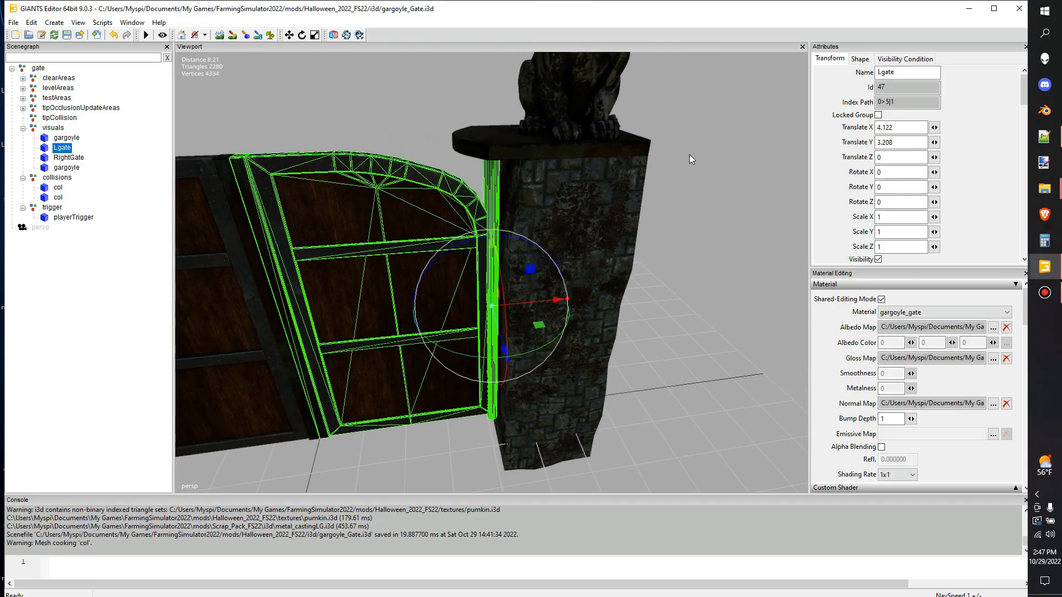
pyautogui.click(58, 188)
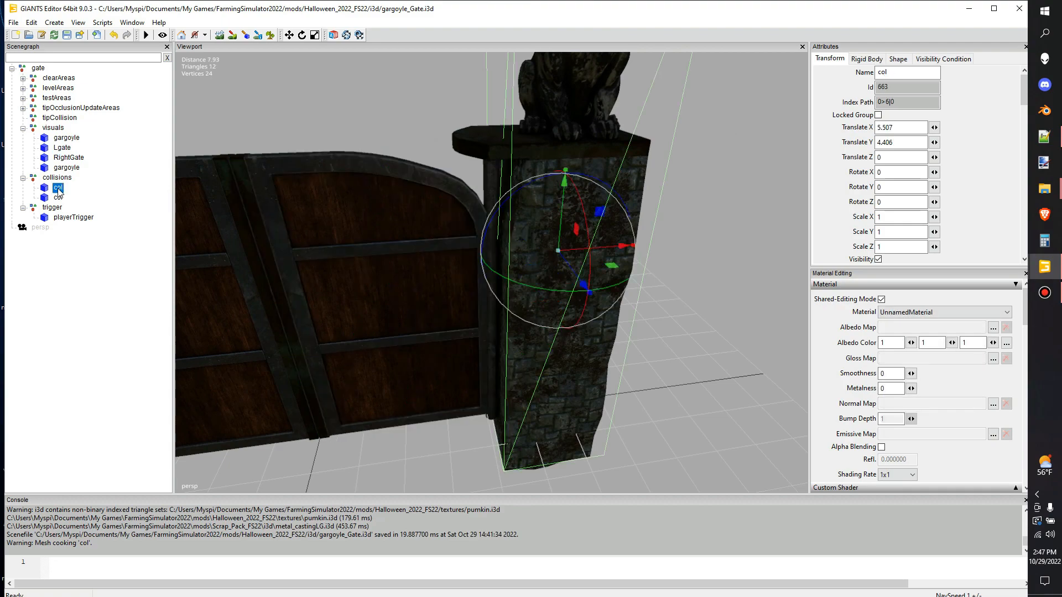
# Step: Paste a copy of the pillar collision under Lgate and move it onto the door at X -2.646, Y -0.076
pyautogui.click(62, 148)
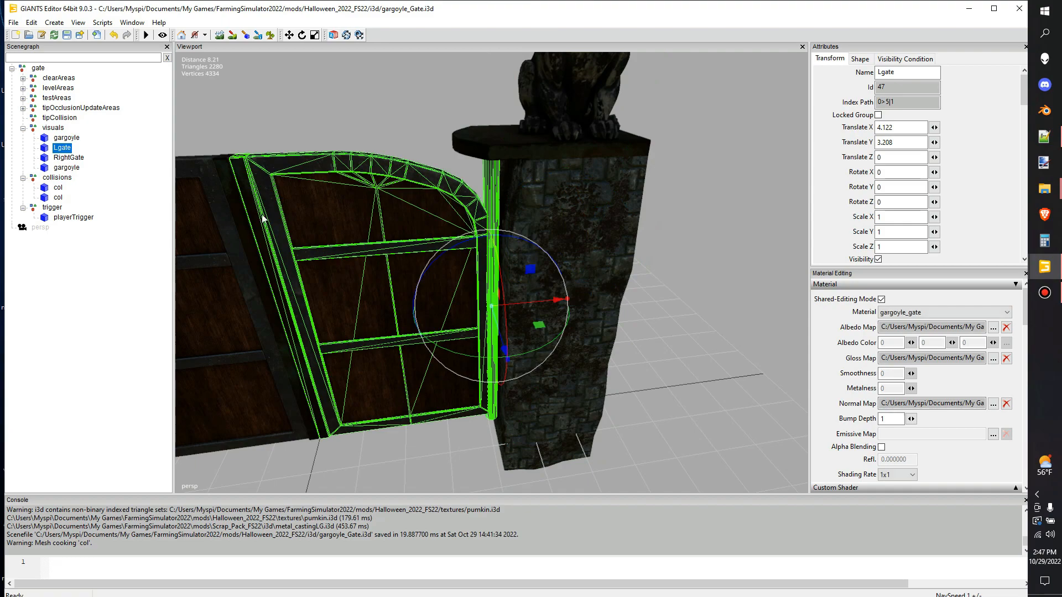
pyautogui.hotkey('ctrl', 'v')
pyautogui.keyDown('alt'); pyautogui.moveTo(587, 247); pyautogui.dragTo(672, 241); pyautogui.keyUp('alt')
pyautogui.scroll(-8, 671, 241)
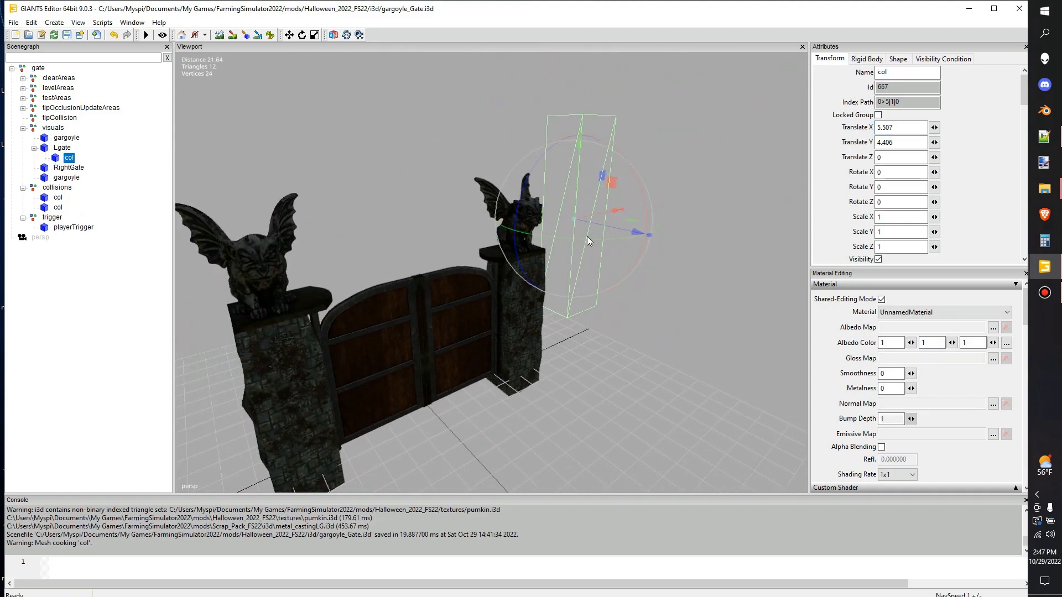
pyautogui.moveTo(596, 215); pyautogui.dragTo(578, 360)
pyautogui.scroll(7, 425, 331)
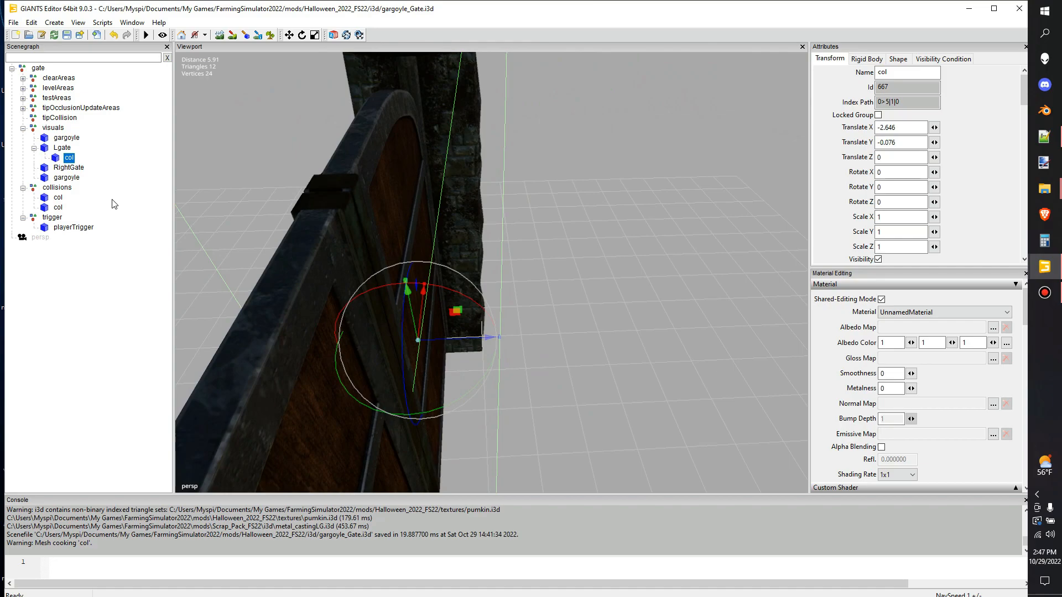
# Step: Test the Lgate door together with its attached collision shape and undo the test change
pyautogui.click(58, 150)
pyautogui.keyDown('alt'); pyautogui.moveTo(465, 238); pyautogui.dragTo(448, 290); pyautogui.keyUp('alt')
pyautogui.scroll(-4, 417, 297)
pyautogui.hotkey('ctrl', 'z')
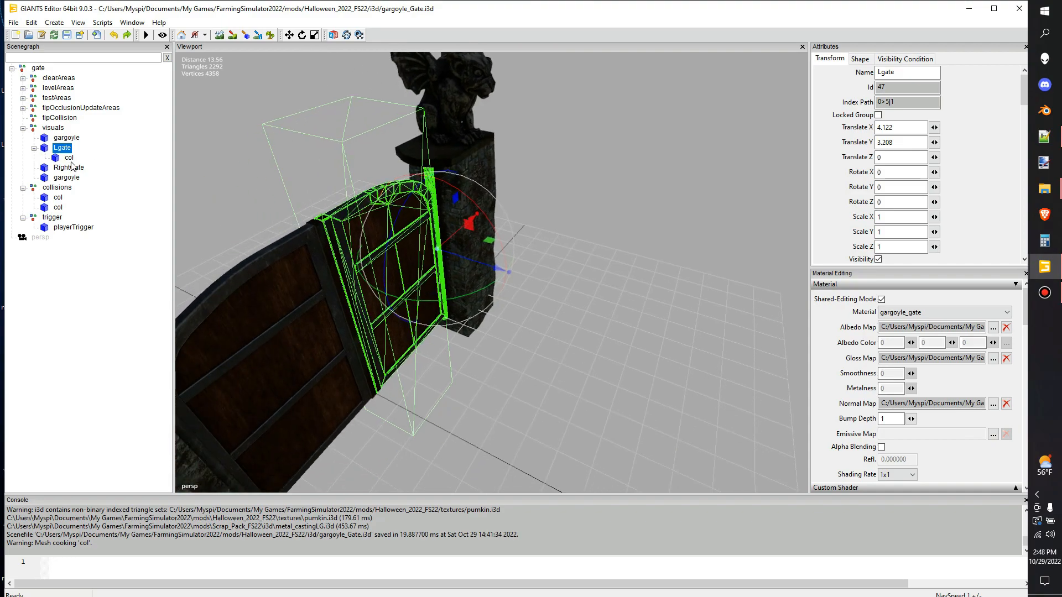
# Step: Scale the Lgate collision to about X 1.493, Y 0.626, Z 0.093 and shift it to X -1.983 to cover the door
pyautogui.click(71, 161)
pyautogui.keyDown('alt'); pyautogui.moveTo(372, 217); pyautogui.dragTo(267, 130); pyautogui.keyUp('alt')
pyautogui.scroll(-2, 524, 224)
pyautogui.moveTo(499, 231); pyautogui.dragTo(503, 245)
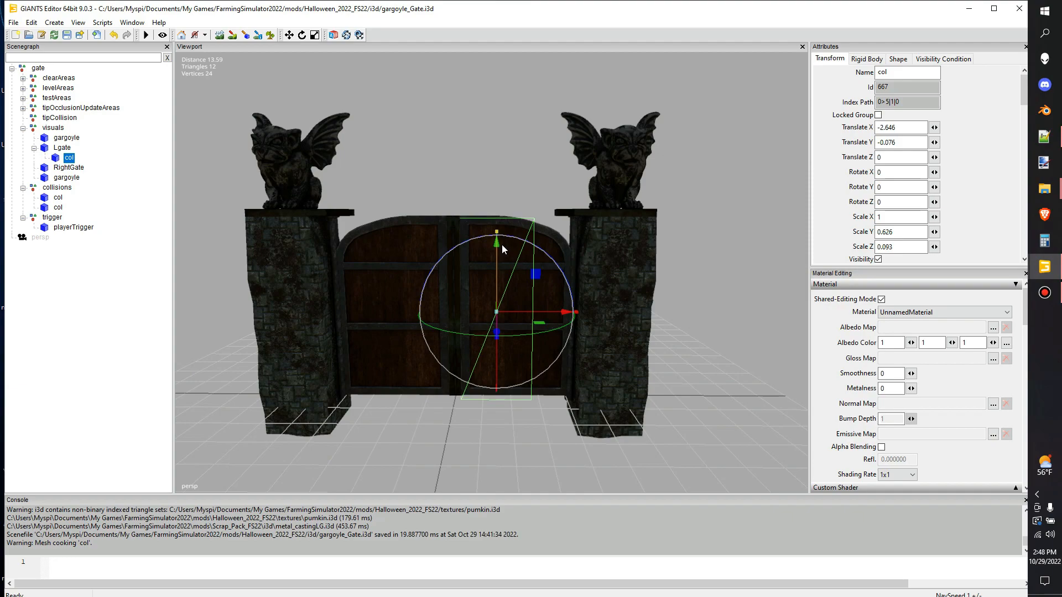
pyautogui.moveTo(533, 311); pyautogui.dragTo(566, 311)
pyautogui.scroll(5, 565, 311)
pyautogui.moveTo(562, 306); pyautogui.dragTo(568, 409, button='middle')
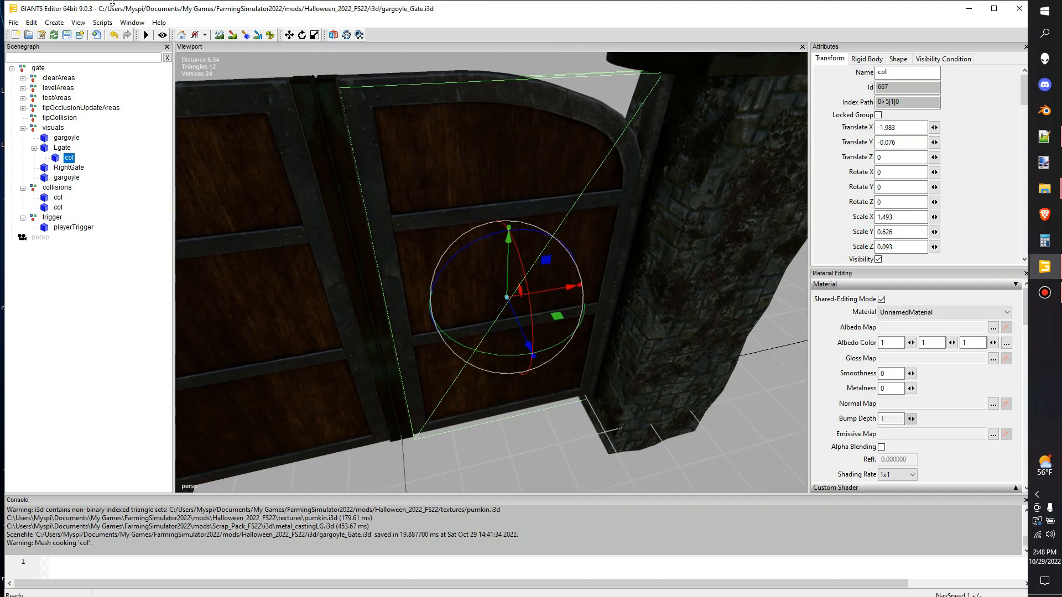
# Step: Add a light to the scene to brighten the gate model
pyautogui.click(55, 23)
pyautogui.click(78, 47)
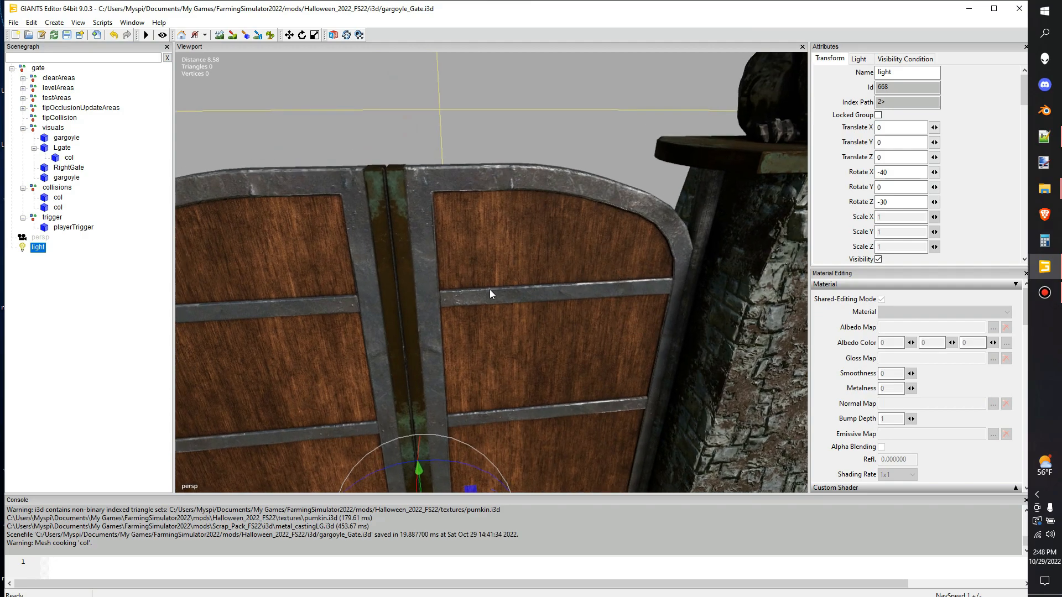
pyautogui.keyDown('alt'); pyautogui.moveTo(489, 289); pyautogui.dragTo(486, 321); pyautogui.keyUp('alt')
pyautogui.scroll(-5, 492, 323)
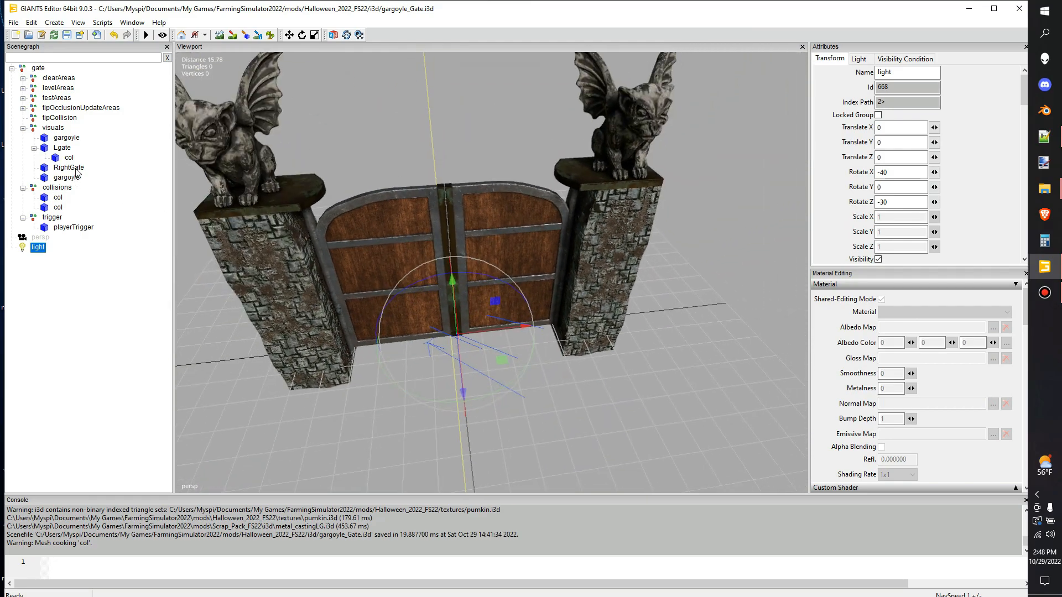
# Step: Refine the Lgate collision to scale X 1.589, Y 0.648, Z 0.152 and move it to X -2.078 so it encloses the door
pyautogui.click(68, 159)
pyautogui.scroll(5, 463, 277)
pyautogui.keyDown('alt'); pyautogui.moveTo(463, 277); pyautogui.dragTo(522, 345); pyautogui.keyUp('alt')
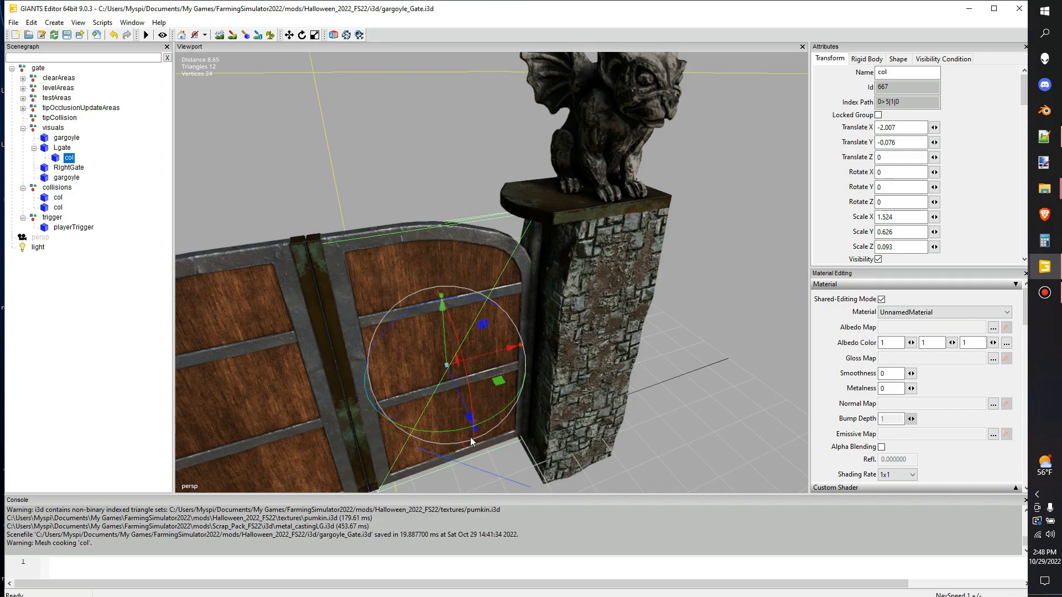
pyautogui.moveTo(474, 430); pyautogui.dragTo(476, 437)
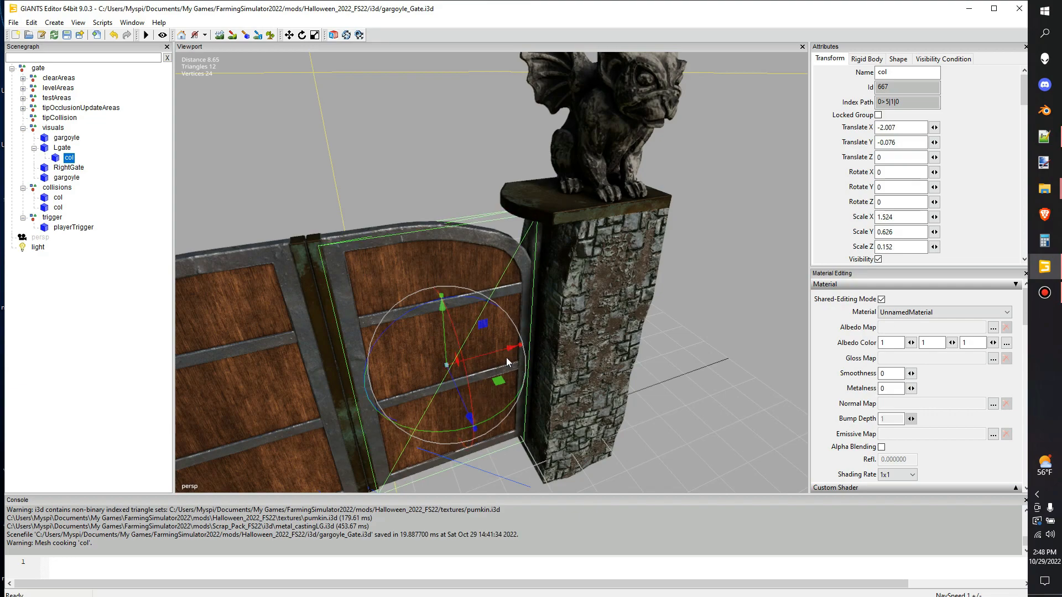
pyautogui.moveTo(509, 351); pyautogui.dragTo(523, 346)
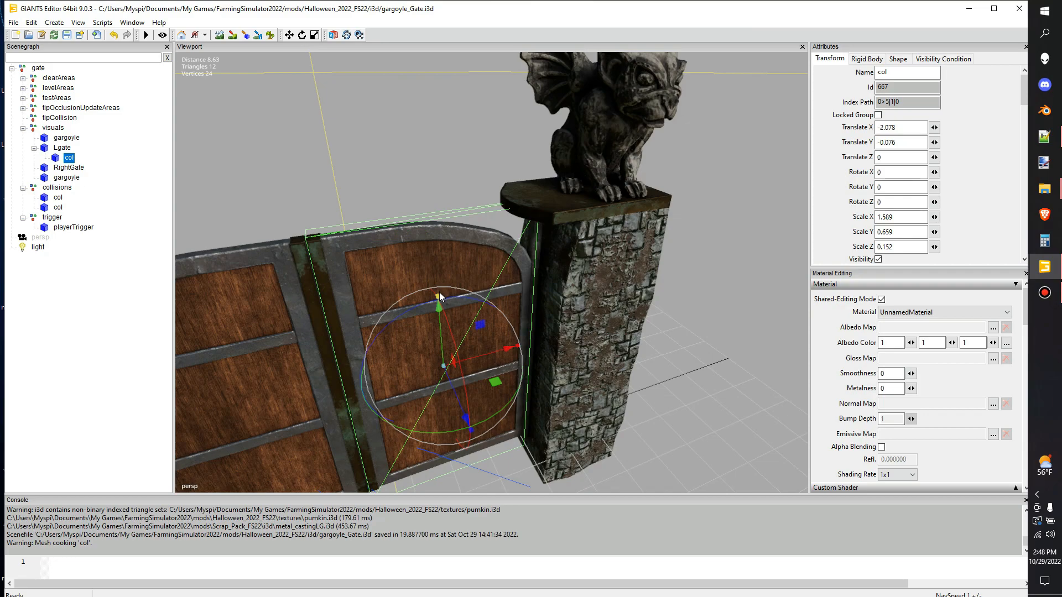
pyautogui.moveTo(440, 293); pyautogui.dragTo(444, 328)
pyautogui.scroll(-5, 437, 293)
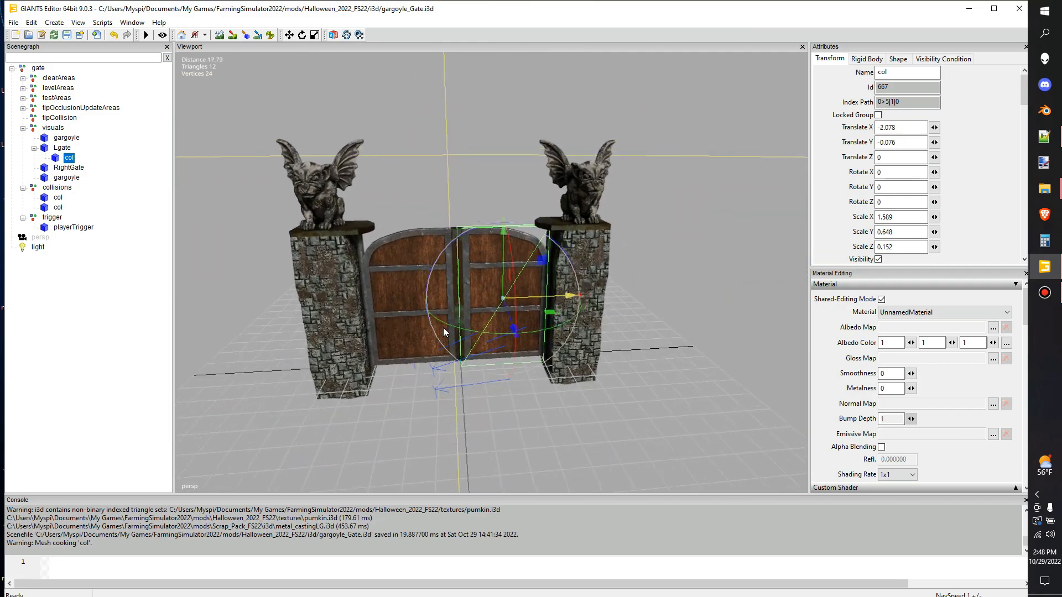
pyautogui.scroll(5, 443, 327)
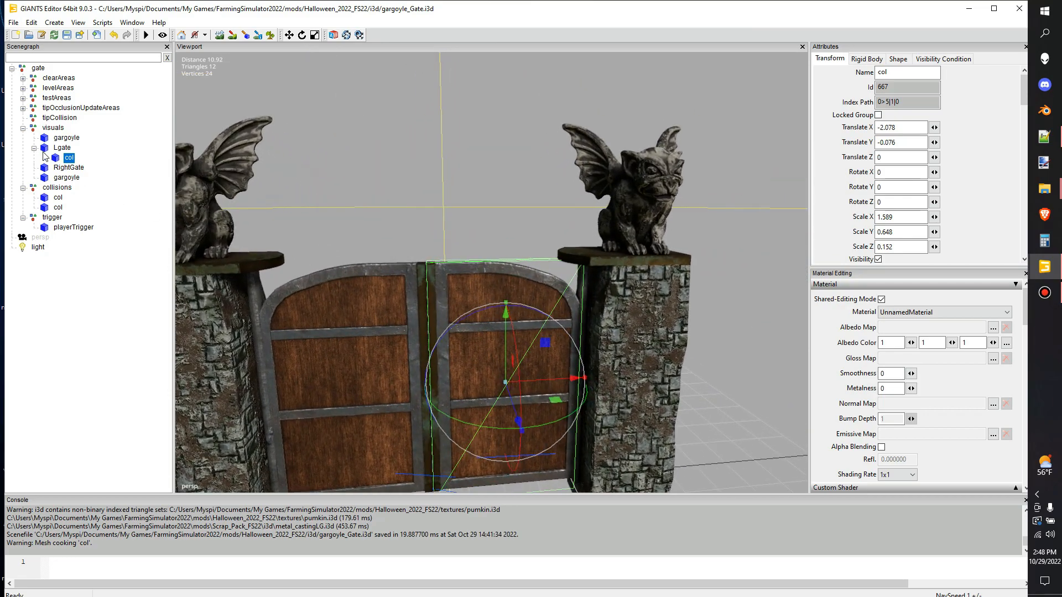
# Step: Freeze the Lgate collision's scale transformation with Preserve Instances enabled
pyautogui.rightClick(70, 160)
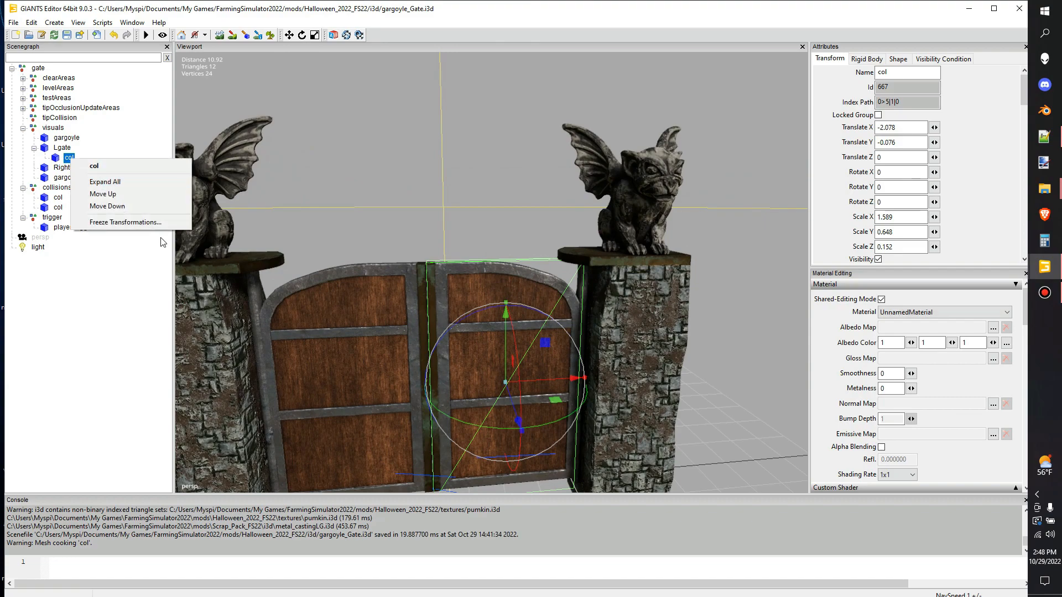
pyautogui.click(131, 222)
pyautogui.click(72, 133)
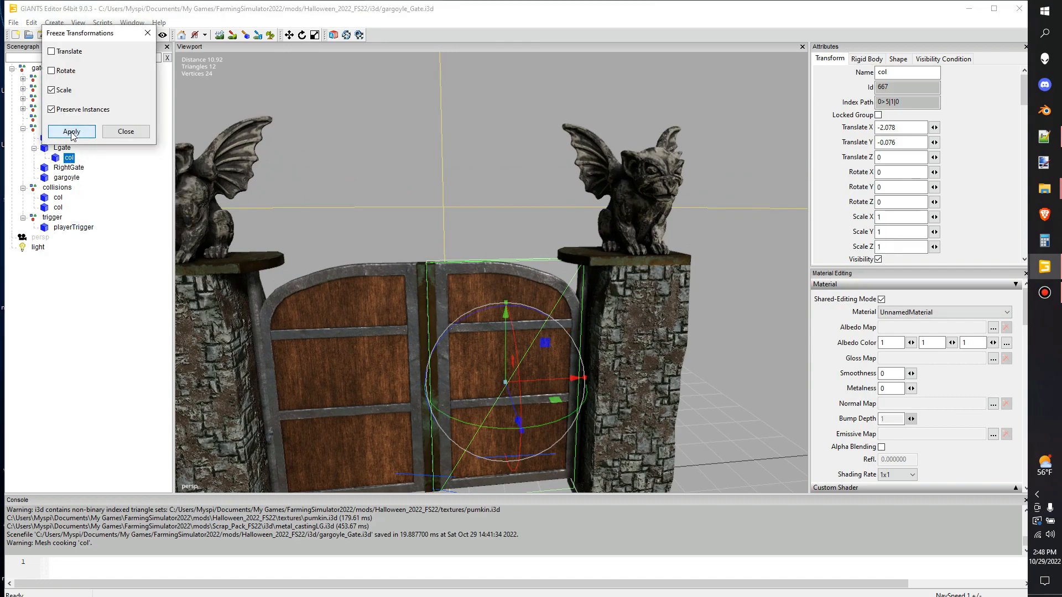
pyautogui.click(147, 32)
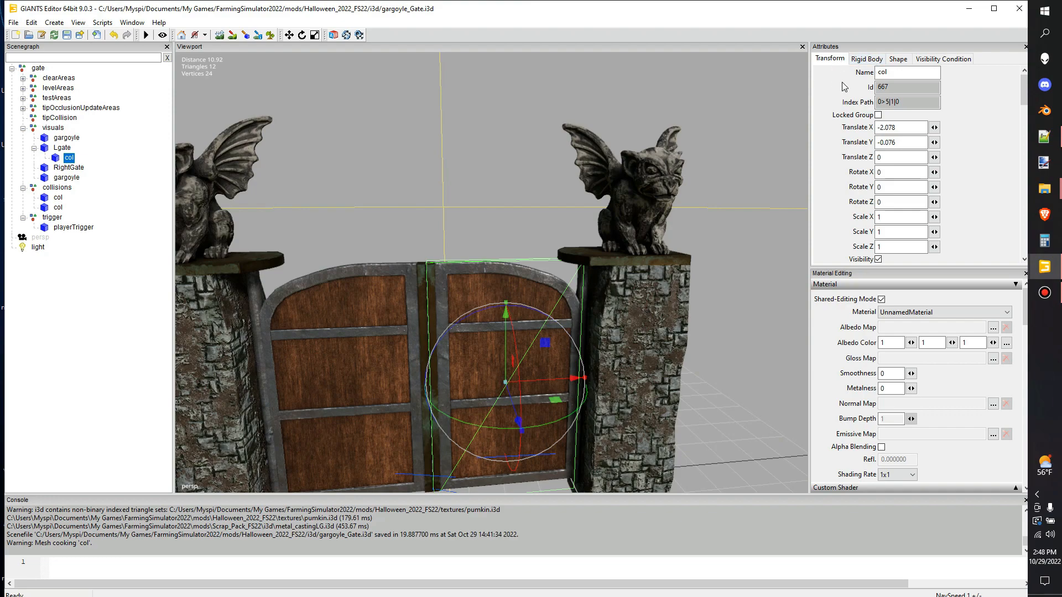
# Step: Set the Lgate collision's rigid body type to Kinematic
pyautogui.click(859, 59)
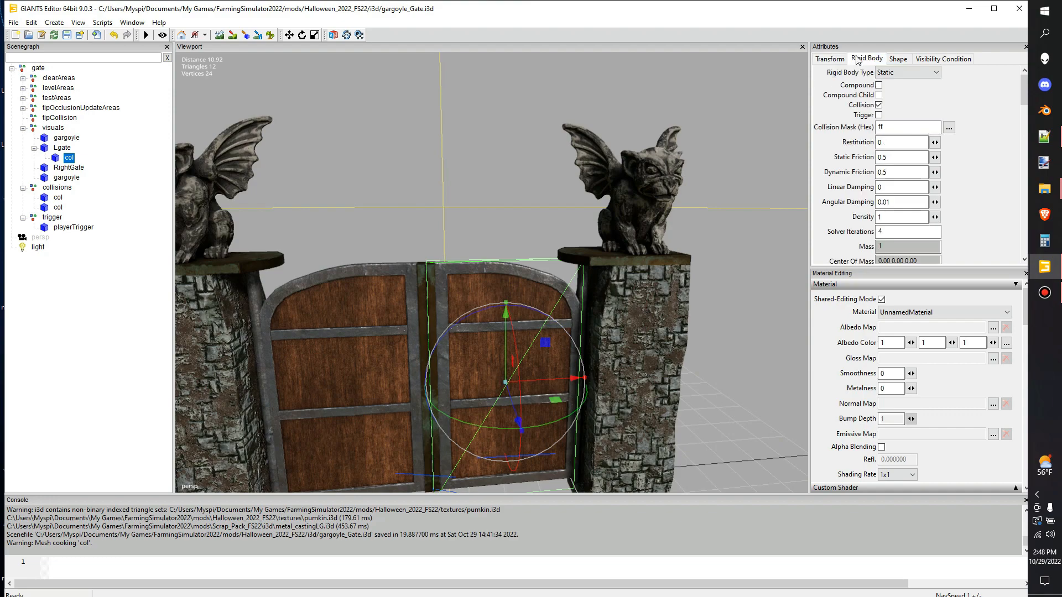
pyautogui.click(894, 78)
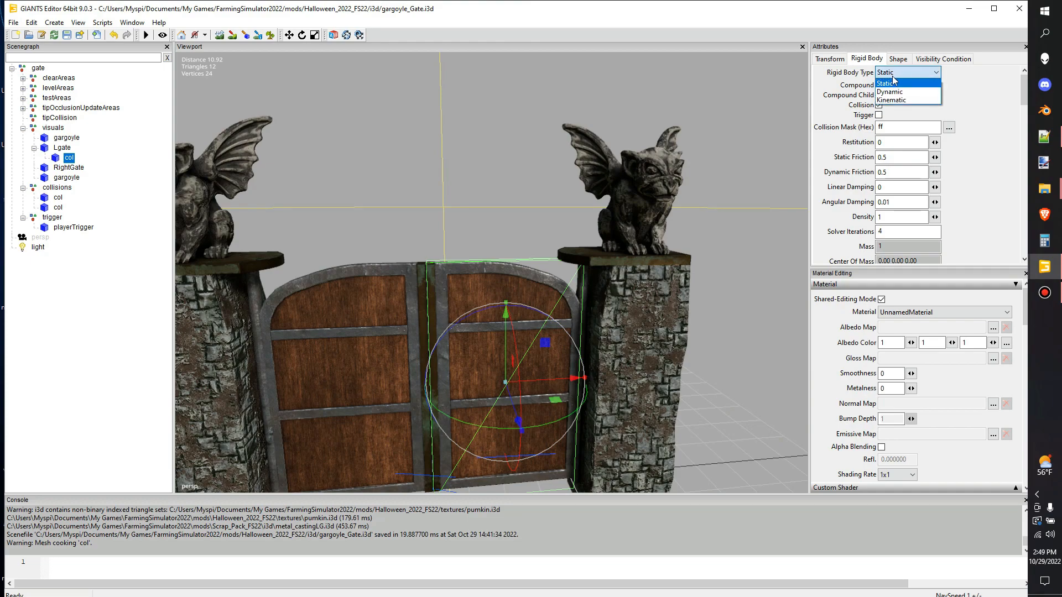
pyautogui.click(909, 100)
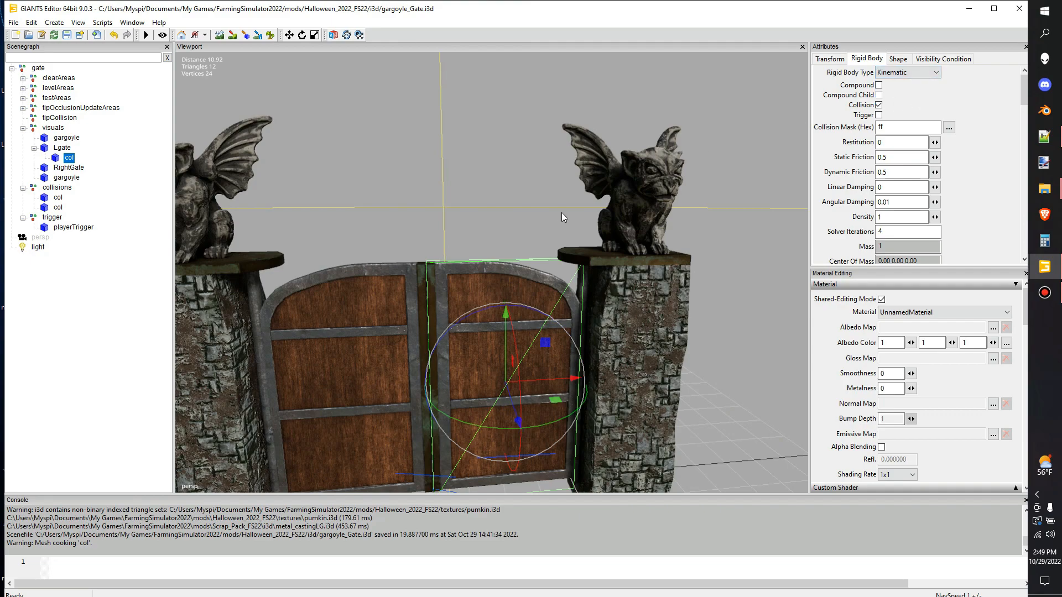
pyautogui.moveTo(562, 213); pyautogui.dragTo(553, 246, button='middle')
# Step: Copy the Lgate collision into RightGate and make its Translate X positive, 2.078, so it covers that door
pyautogui.click(96, 178)
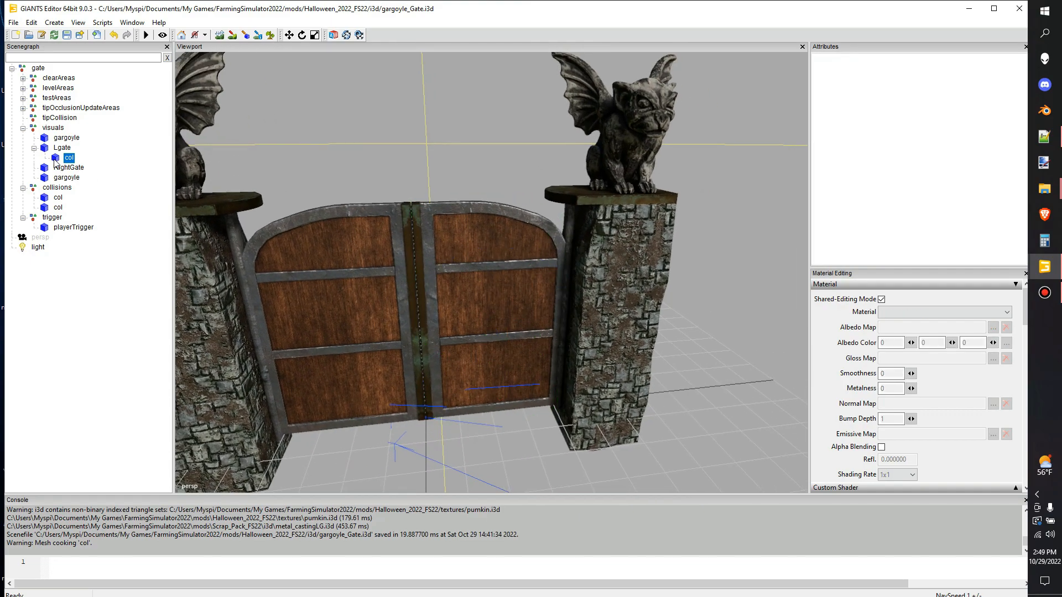
pyautogui.click(69, 158)
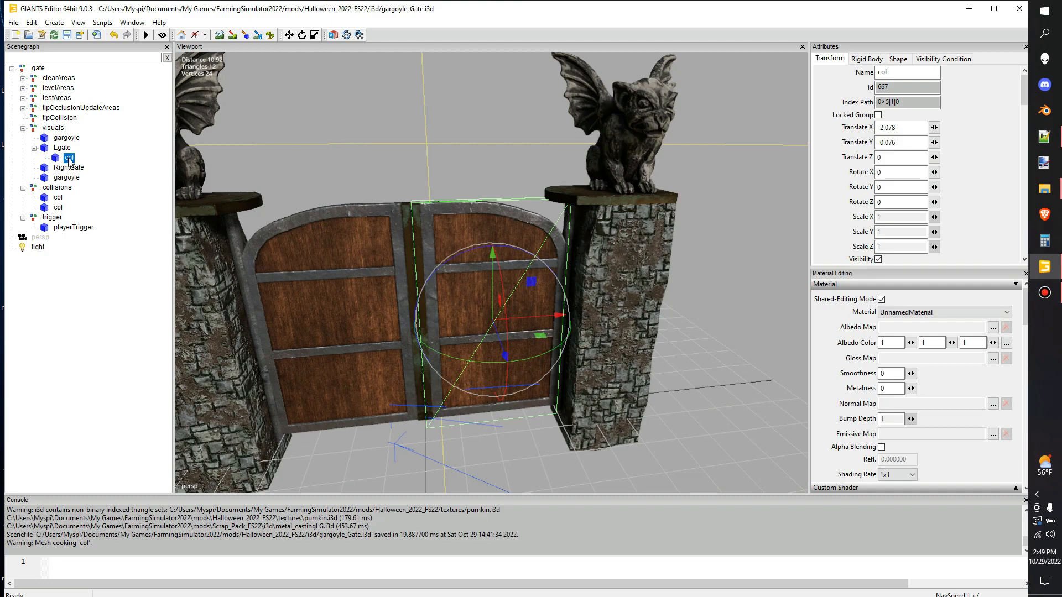
pyautogui.click(71, 171)
pyautogui.keyDown('alt'); pyautogui.moveTo(427, 217); pyautogui.dragTo(406, 216); pyautogui.keyUp('alt')
pyautogui.hotkey('ctrl', 'v')
pyautogui.keyDown('alt'); pyautogui.moveTo(516, 363); pyautogui.dragTo(498, 345); pyautogui.keyUp('alt')
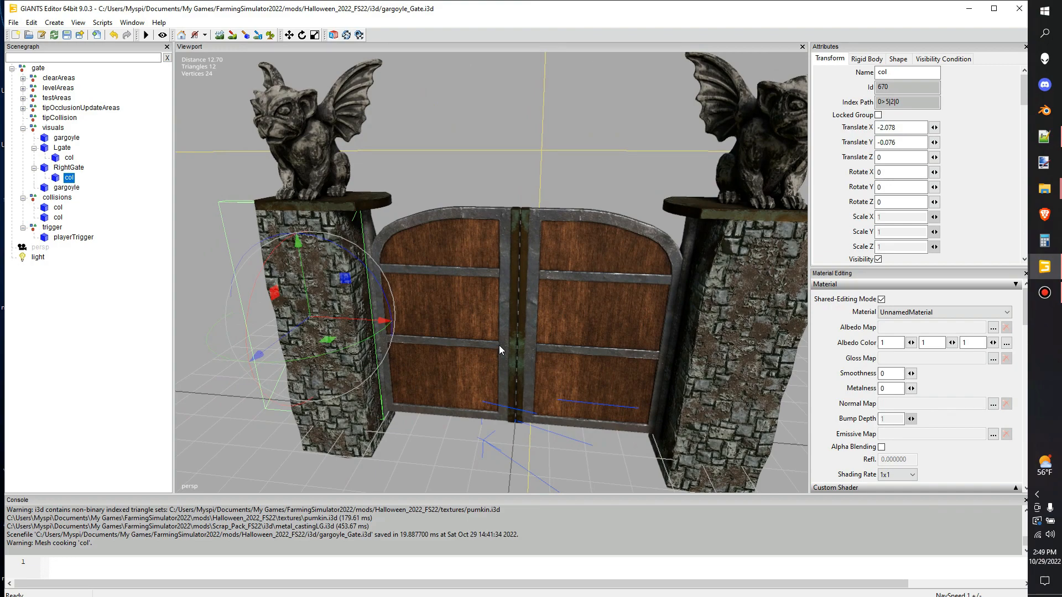
pyautogui.click(880, 128)
pyautogui.press('BackSpace')
# Step: Test the RightGate door together with its attached collision shape and undo the test change
pyautogui.keyDown('alt'); pyautogui.moveTo(648, 227); pyautogui.dragTo(407, 326); pyautogui.keyUp('alt')
pyautogui.scroll(5, 525, 223)
pyautogui.click(408, 322)
pyautogui.hotkey('ctrl', 'z')
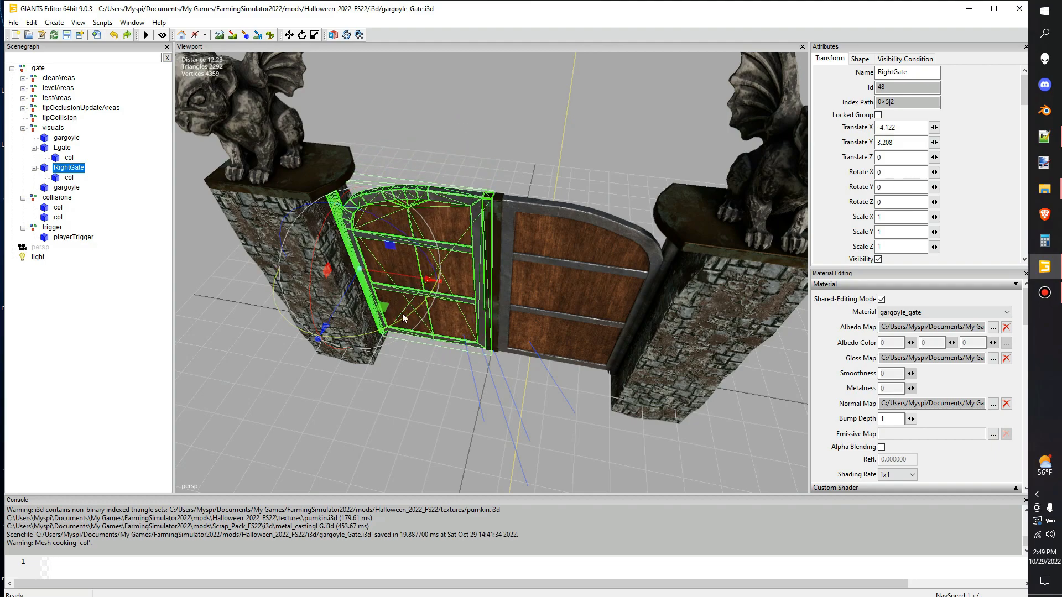
# Step: Inspect how the playerTrigger box covers the area around the gate
pyautogui.click(62, 238)
pyautogui.keyDown('alt'); pyautogui.moveTo(376, 290); pyautogui.dragTo(386, 167); pyautogui.keyUp('alt')
pyautogui.scroll(-3, 394, 267)
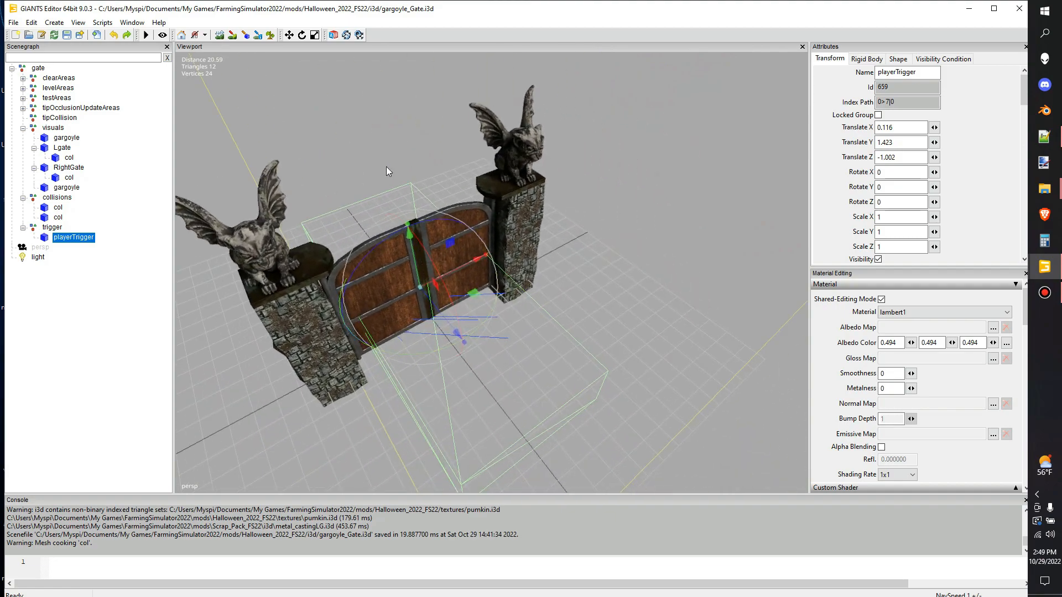
pyautogui.keyDown('alt'); pyautogui.moveTo(406, 285); pyautogui.dragTo(410, 285); pyautogui.keyUp('alt')
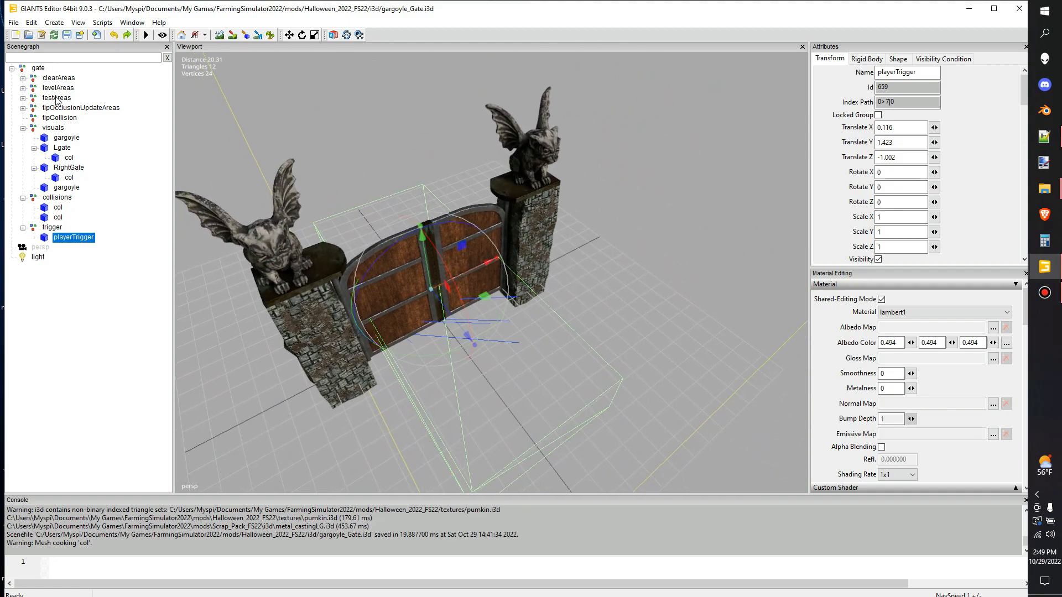
# Step: Move clearArea1Start in the clearAreas group to about X -7.449, Z -6.025, outside one corner of the gate
pyautogui.click(23, 78)
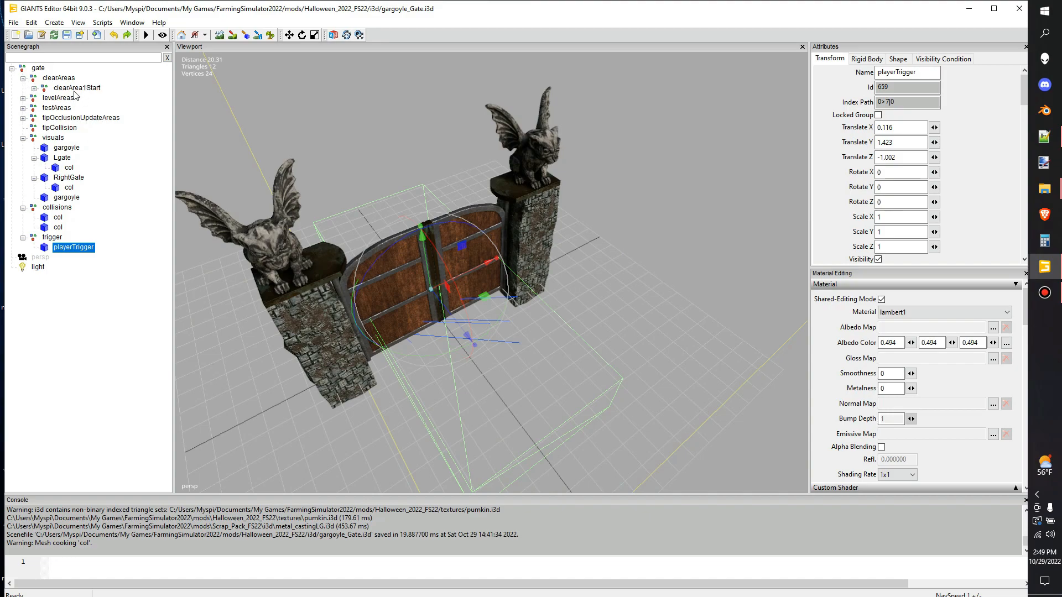
pyautogui.click(43, 90)
pyautogui.click(34, 89)
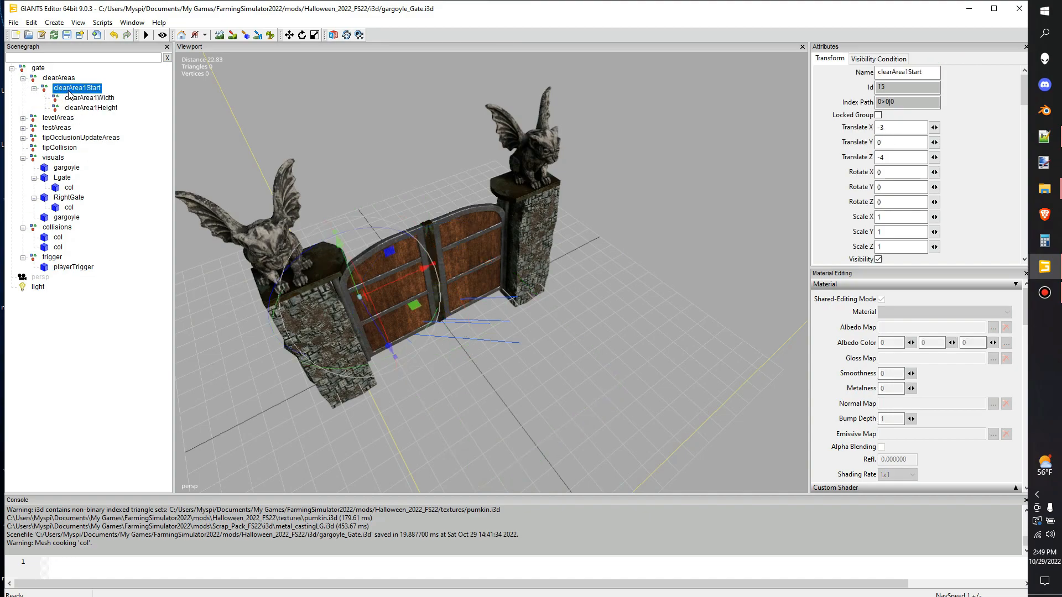
pyautogui.keyDown('alt'); pyautogui.moveTo(332, 195); pyautogui.dragTo(493, 325); pyautogui.keyUp('alt')
pyautogui.moveTo(514, 272); pyautogui.dragTo(499, 324)
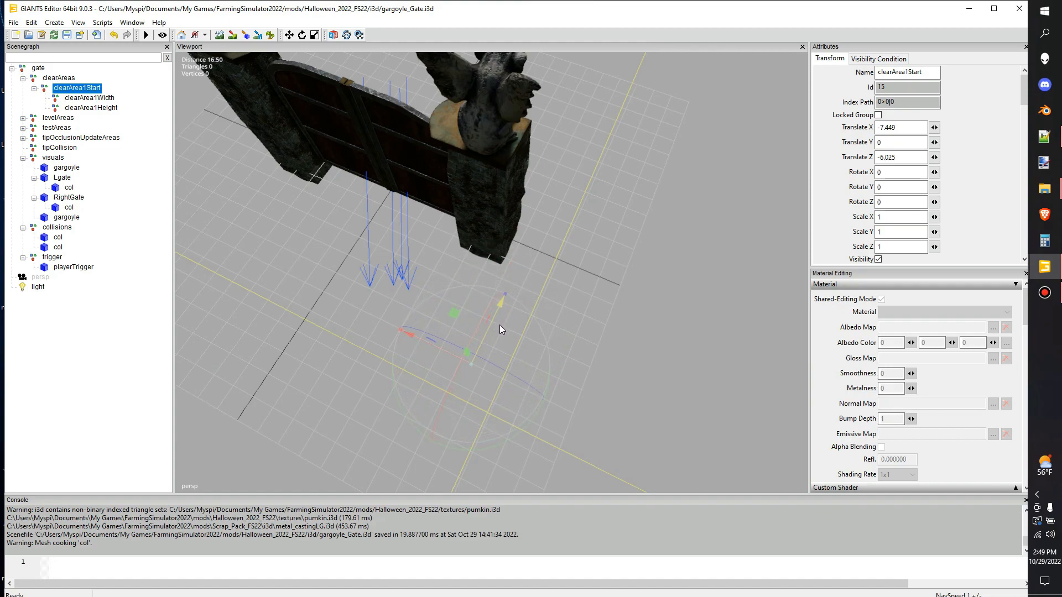
# Step: Move clearArea1Width along Z to about 14.038 so the cleared area spans both sides of the gate
pyautogui.click(83, 99)
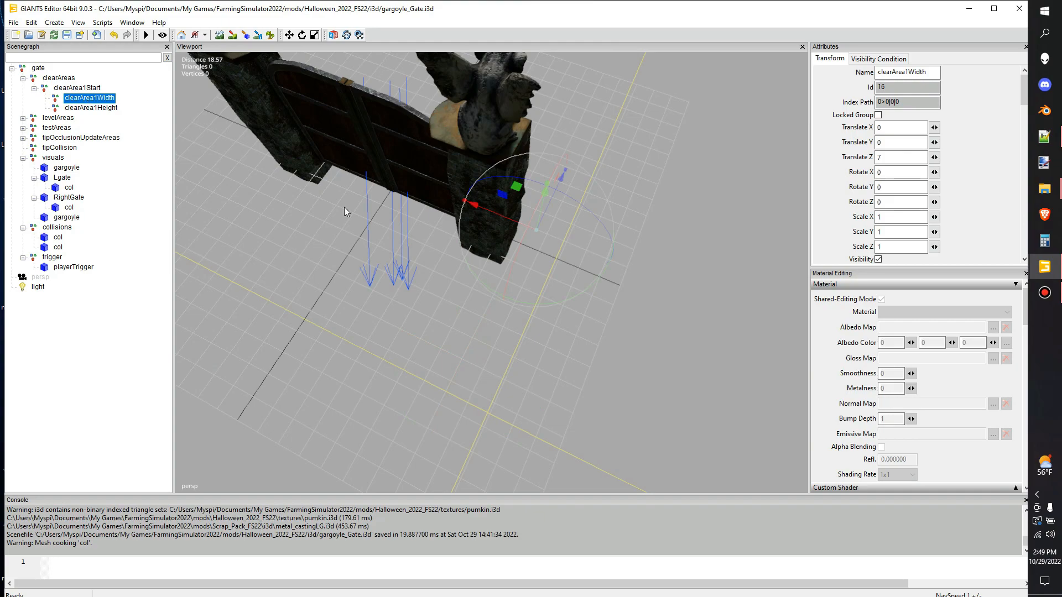
pyautogui.keyDown('alt'); pyautogui.moveTo(344, 206); pyautogui.dragTo(97, 102); pyautogui.keyUp('alt')
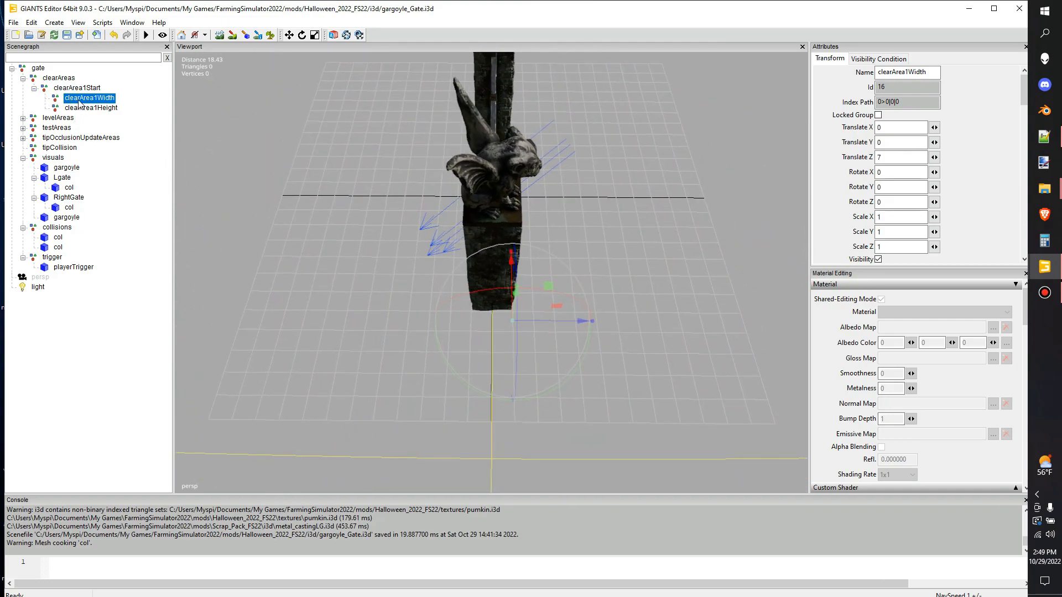
pyautogui.keyDown('alt'); pyautogui.moveTo(343, 193); pyautogui.dragTo(584, 271); pyautogui.keyUp('alt')
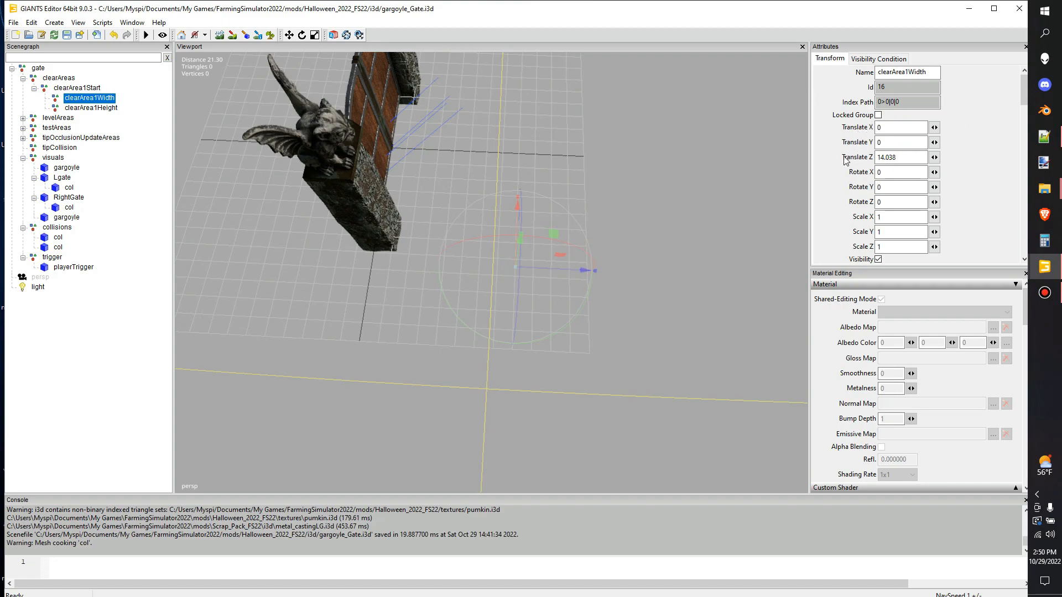
pyautogui.click(841, 157)
pyautogui.click(805, 114)
# Step: Move clearArea1Height along X to about 14.738 so the cleared area extends past the far pillar
pyautogui.click(91, 108)
pyautogui.moveTo(182, 119); pyautogui.dragTo(589, 199, button='middle')
pyautogui.moveTo(464, 227); pyautogui.dragTo(342, 228)
pyautogui.moveTo(342, 227); pyautogui.dragTo(609, 214, button='middle')
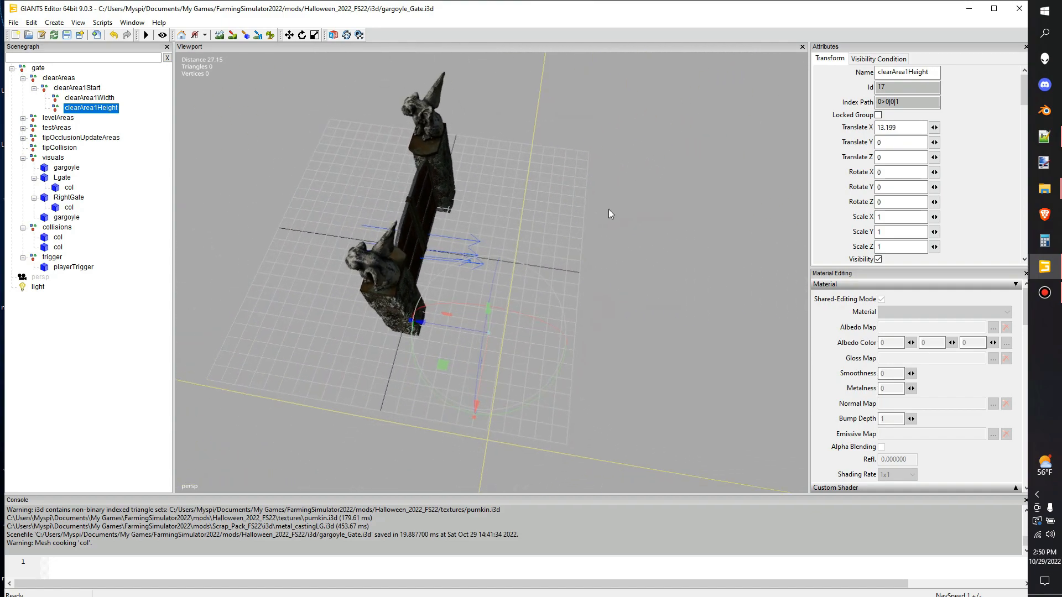
pyautogui.moveTo(356, 327); pyautogui.dragTo(363, 218, button='middle')
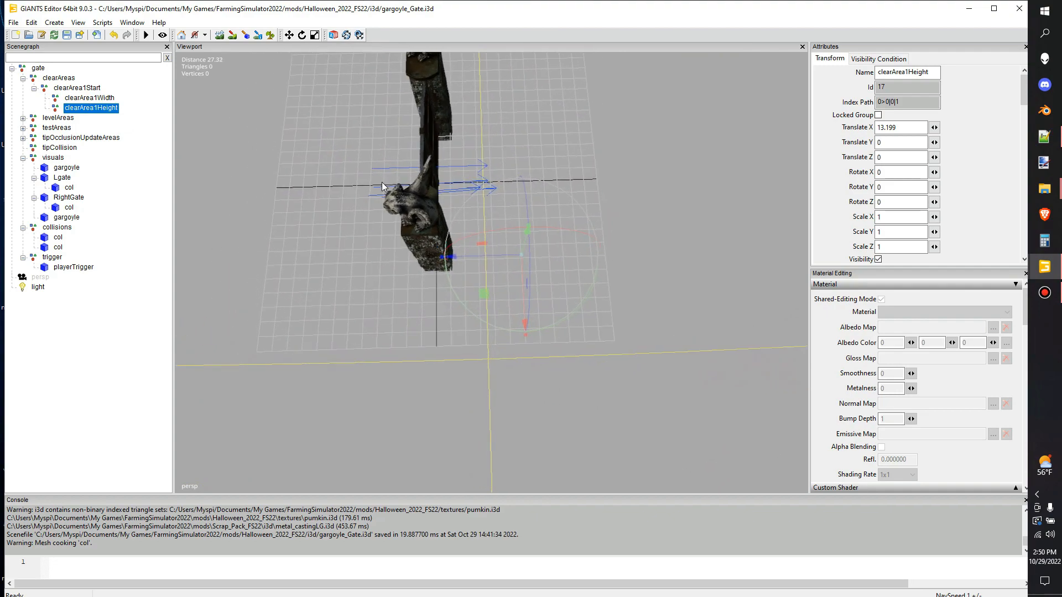
pyautogui.moveTo(554, 84); pyautogui.dragTo(393, 253, button='middle')
pyautogui.moveTo(394, 253); pyautogui.dragTo(376, 259)
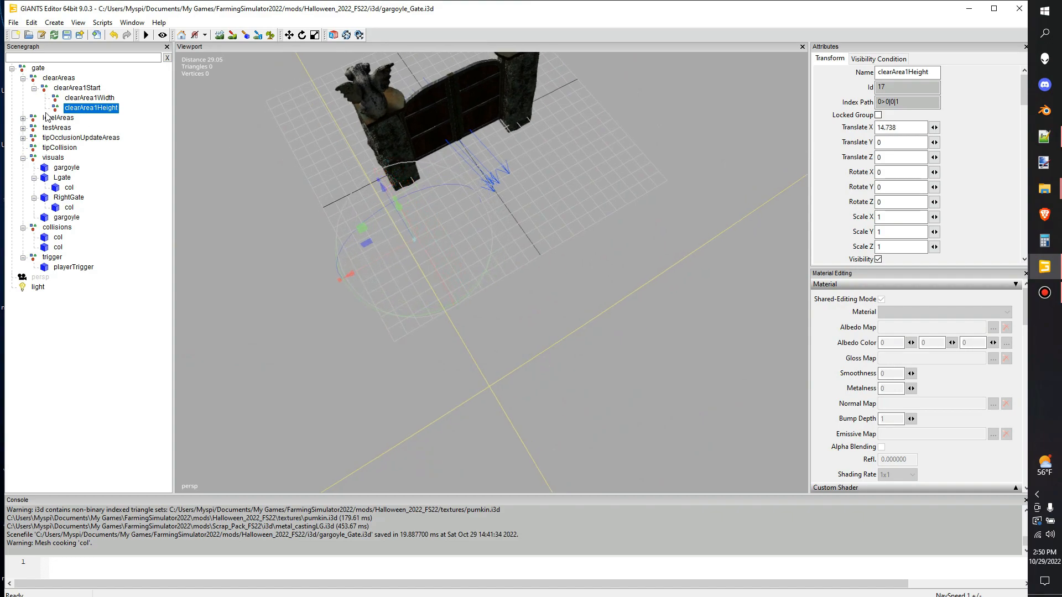
# Step: Copy clearArea1Start from clearAreas into the levelAreas group and delete the group's original clearArea1Start
pyautogui.click(24, 118)
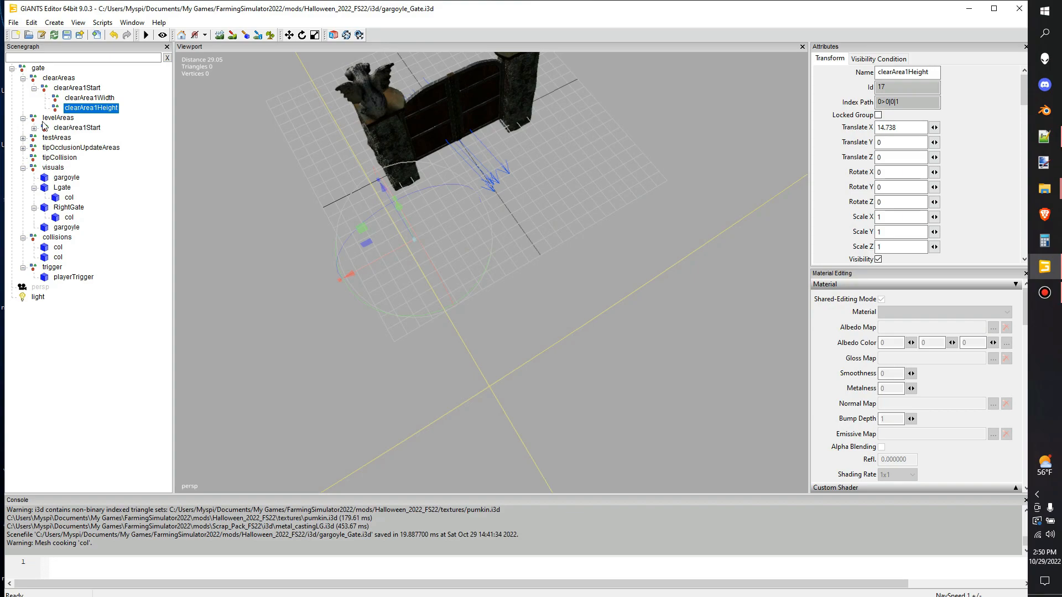
pyautogui.click(55, 119)
pyautogui.keyDown('alt'); pyautogui.moveTo(383, 204); pyautogui.dragTo(363, 114); pyautogui.keyUp('alt')
pyautogui.scroll(3, 474, 163)
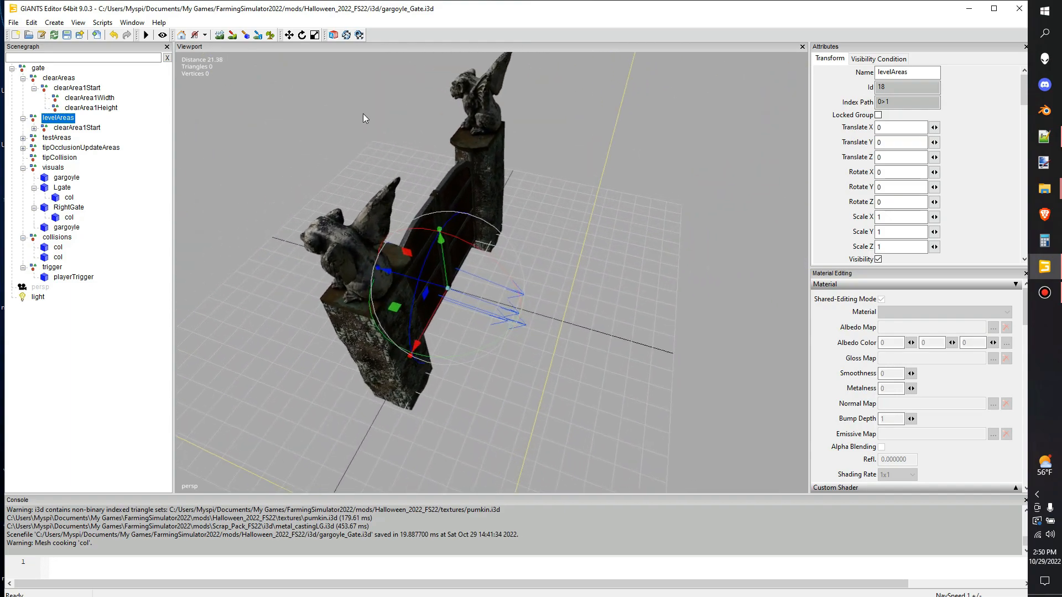
pyautogui.click(67, 129)
pyautogui.keyDown('alt'); pyautogui.moveTo(378, 199); pyautogui.dragTo(443, 200); pyautogui.keyUp('alt')
pyautogui.scroll(-3, 442, 200)
pyautogui.click(86, 91)
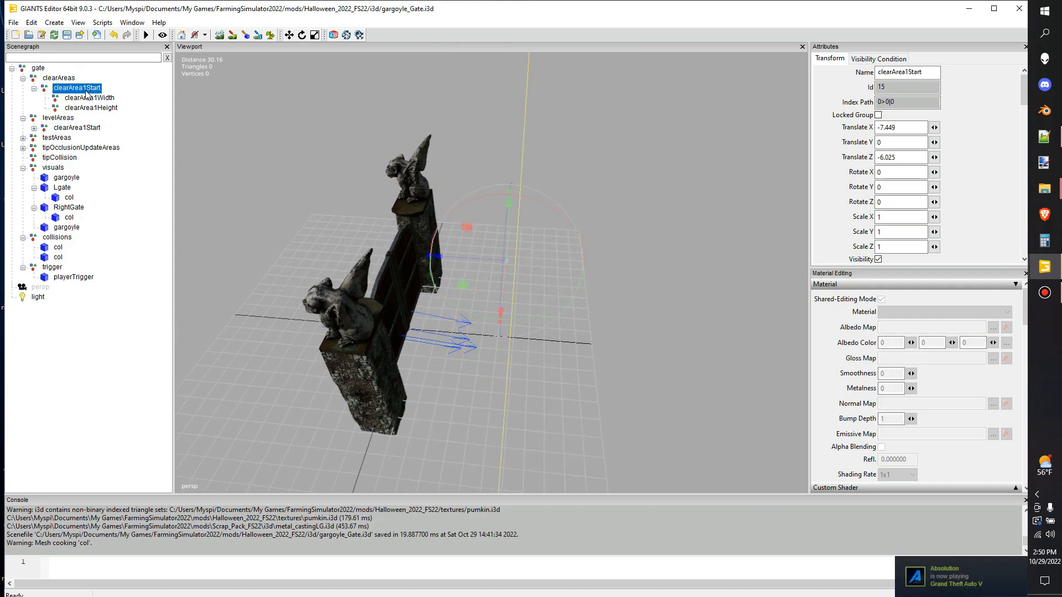
pyautogui.click(60, 119)
pyautogui.hotkey('ctrl', 'v')
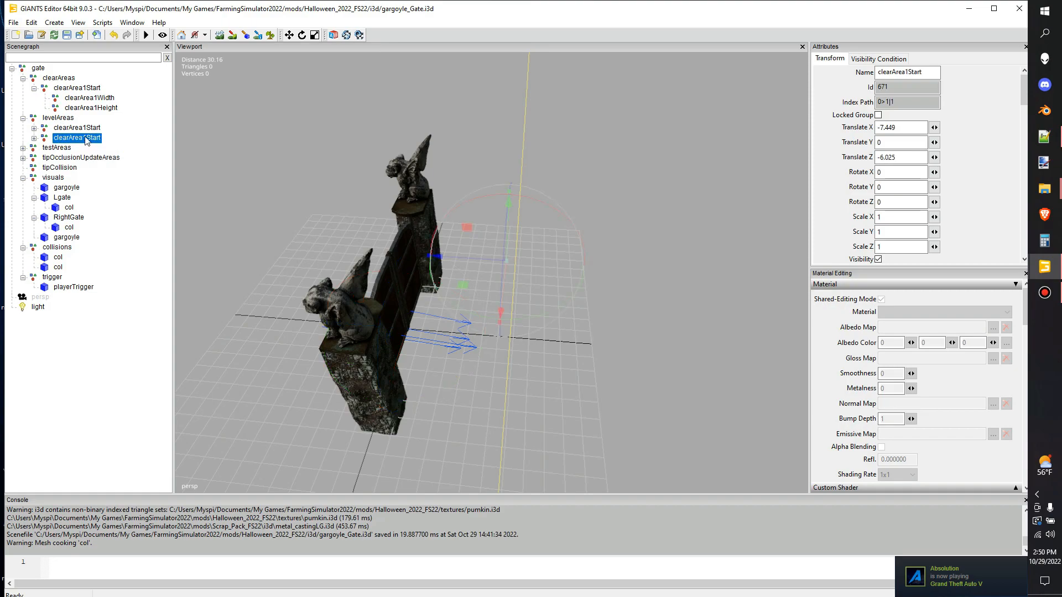
pyautogui.press('Up')
pyautogui.press('Delete')
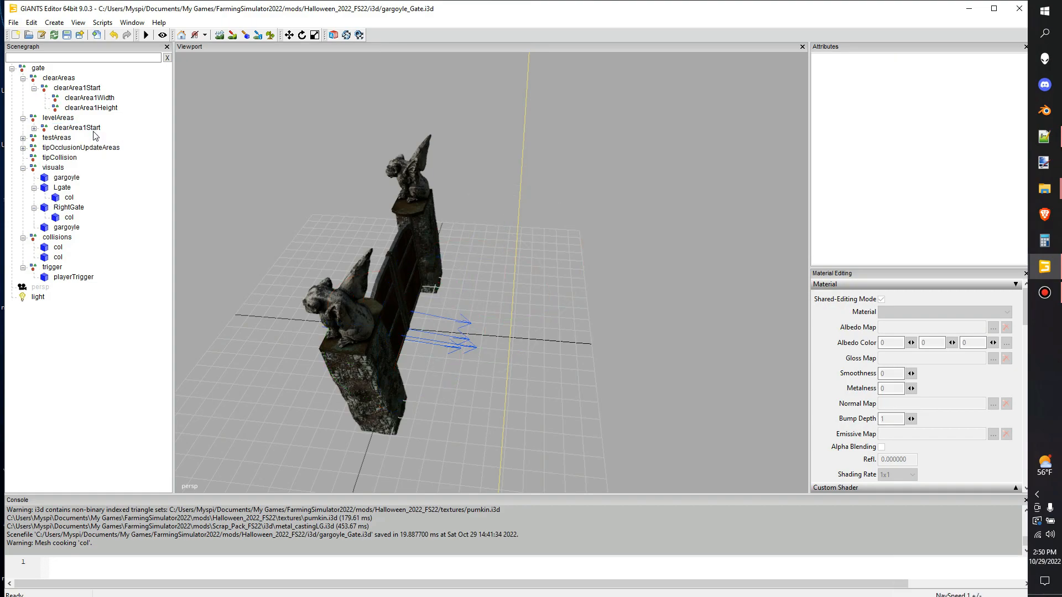
# Step: Inspect where the copied start, width and height nodes in levelAreas sit around the gate
pyautogui.click(95, 130)
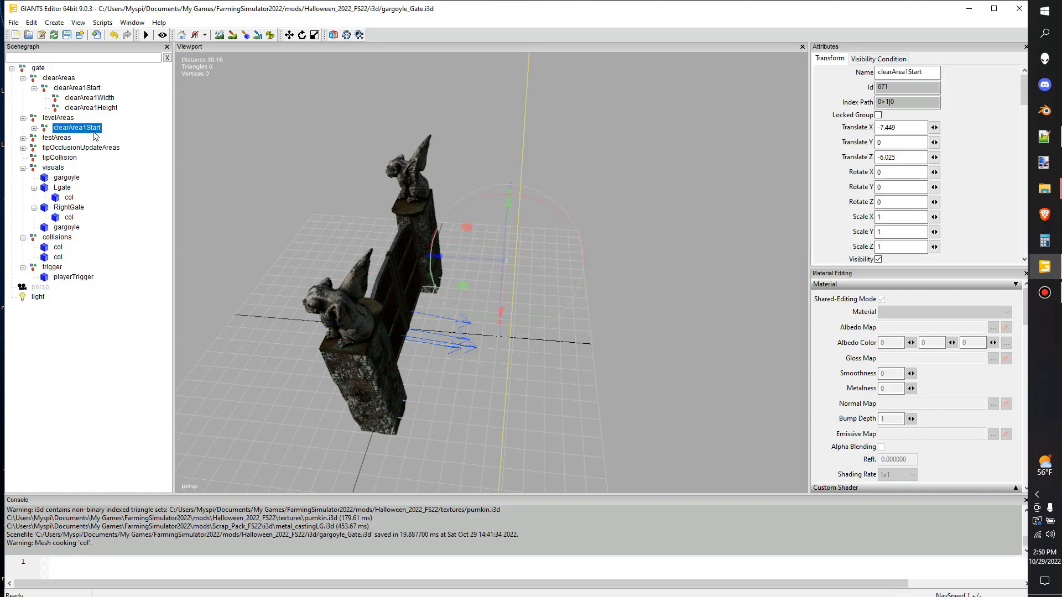
pyautogui.click(34, 129)
pyautogui.press('Down')
pyautogui.press('Down')
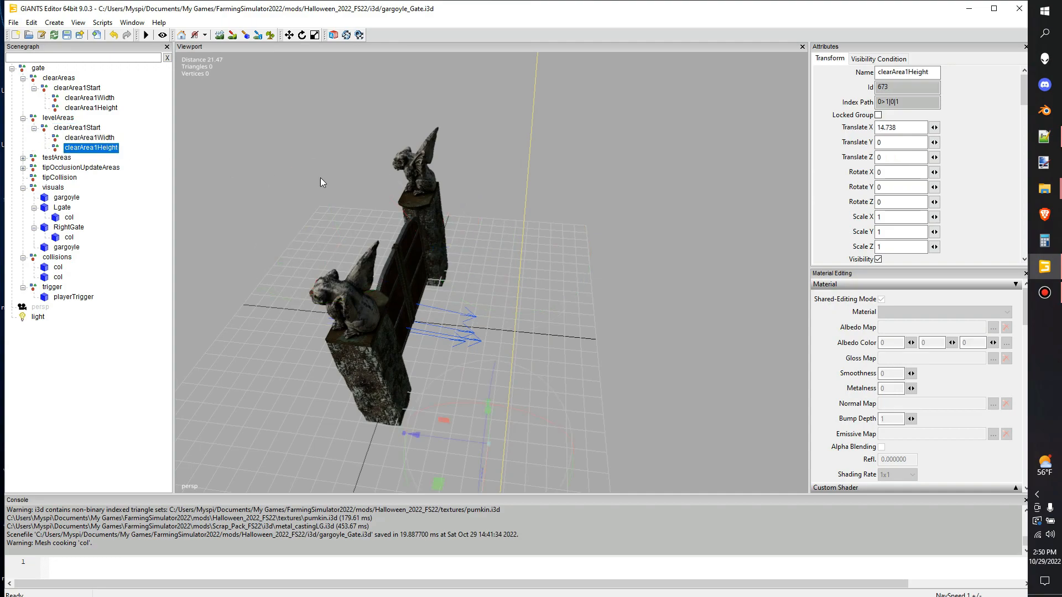
pyautogui.keyDown('alt'); pyautogui.moveTo(320, 178); pyautogui.dragTo(363, 200); pyautogui.keyUp('alt')
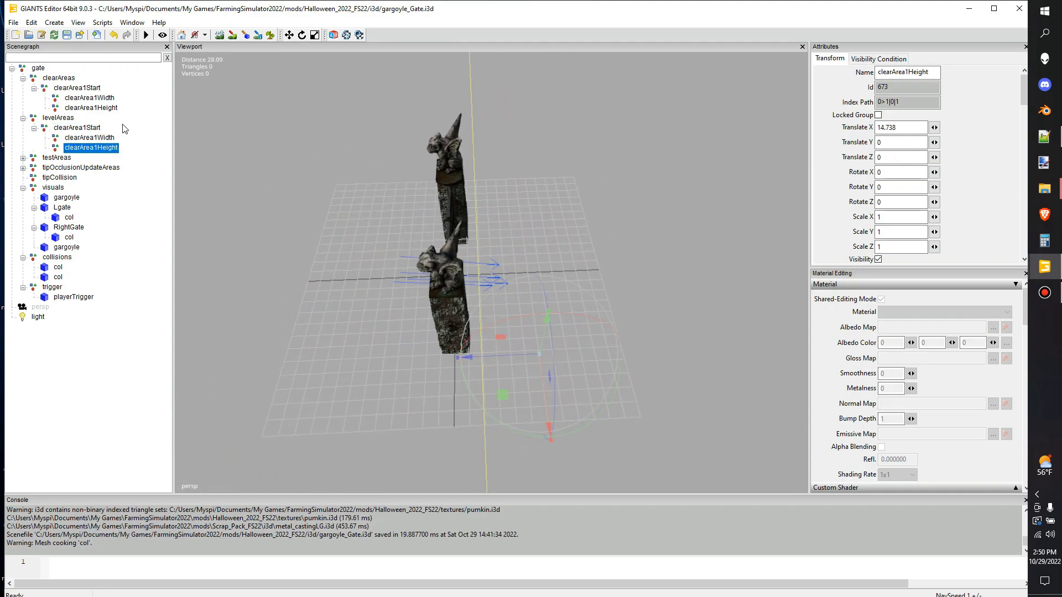
pyautogui.click(81, 130)
pyautogui.keyDown('alt'); pyautogui.moveTo(550, 203); pyautogui.dragTo(545, 211); pyautogui.keyUp('alt')
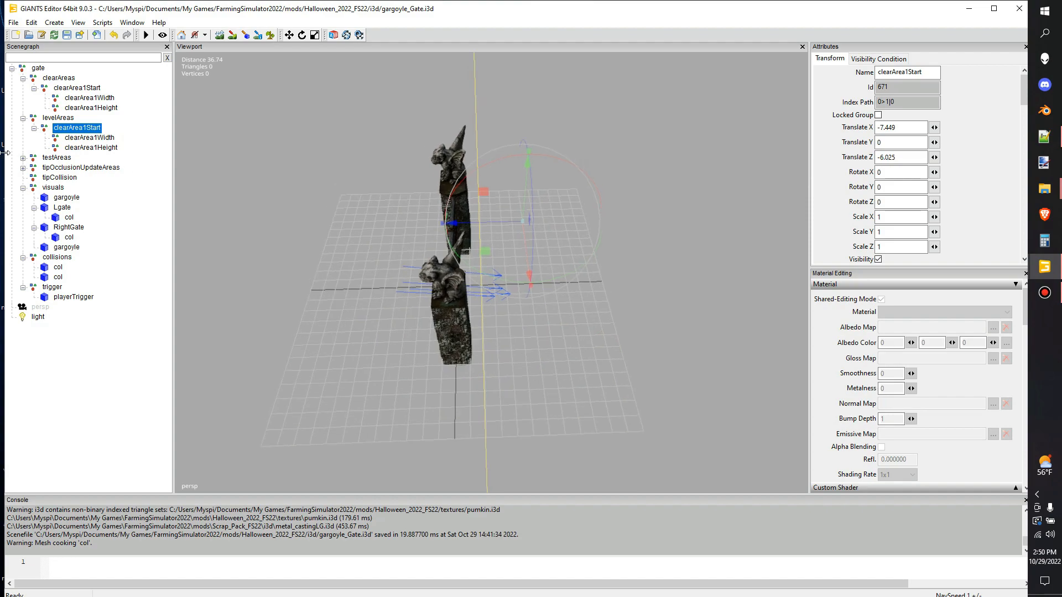
# Step: Set testArea1Start in the testAreas group to Translate X -7.449 and Z -6.025, matching the level area's start
pyautogui.click(23, 159)
pyautogui.click(58, 159)
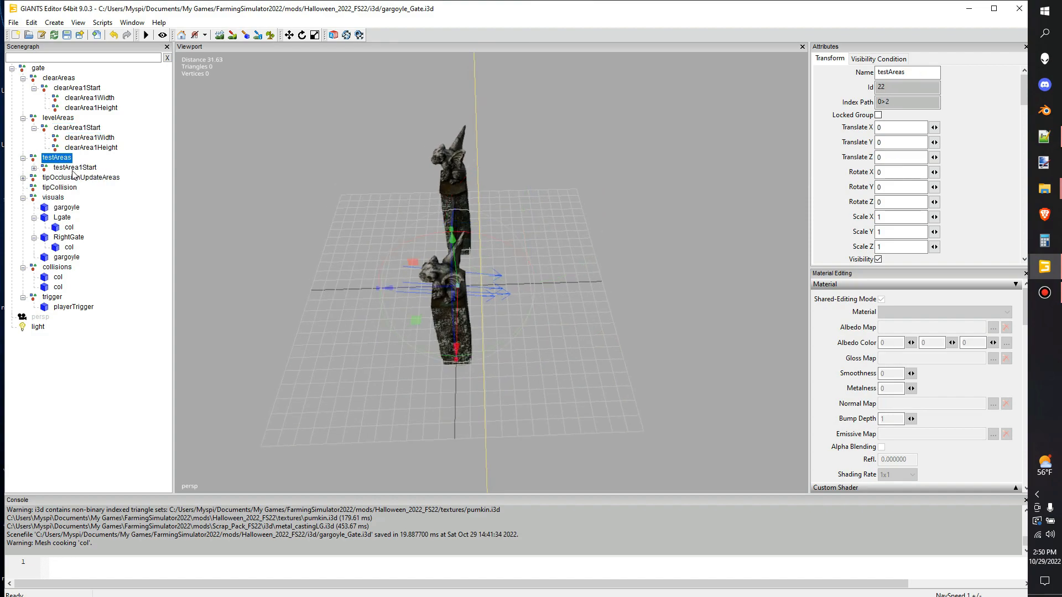
pyautogui.click(75, 167)
pyautogui.keyDown('alt'); pyautogui.moveTo(465, 261); pyautogui.dragTo(253, 250); pyautogui.keyUp('alt')
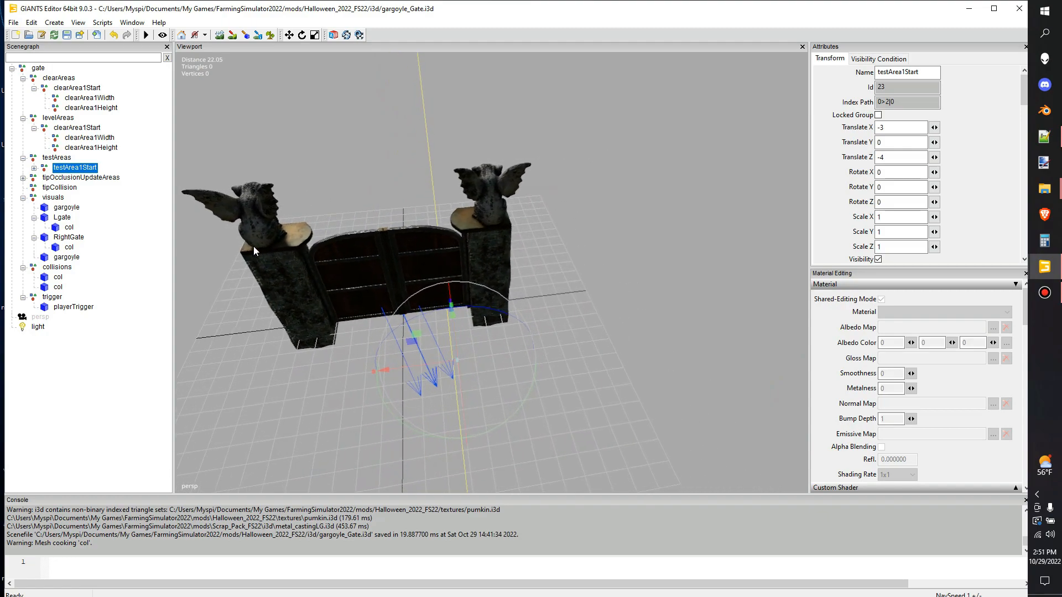
pyautogui.keyDown('alt'); pyautogui.moveTo(253, 247); pyautogui.dragTo(253, 246, button='middle'); pyautogui.keyUp('alt')
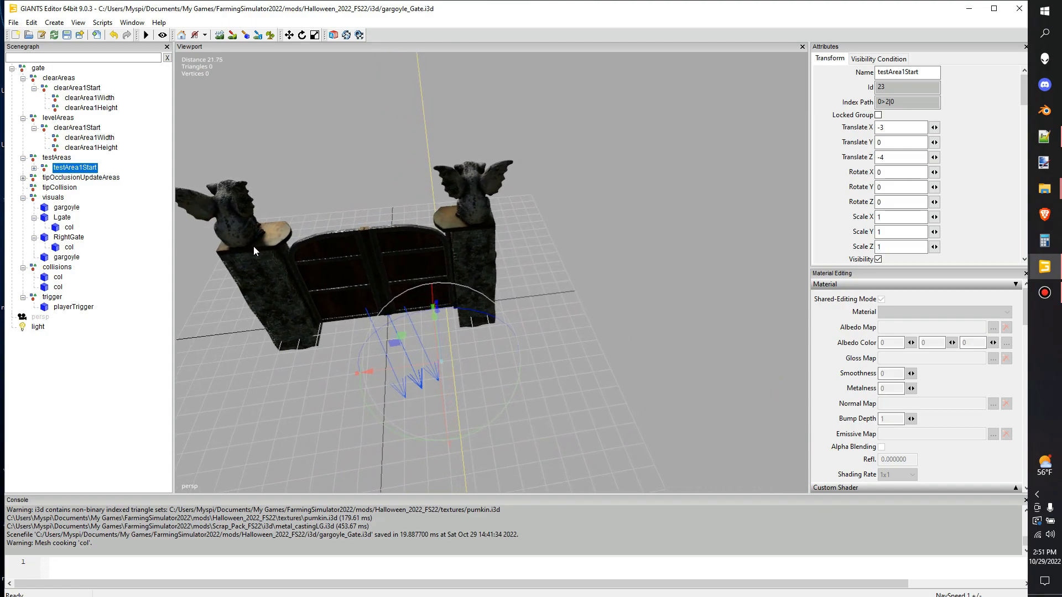
pyautogui.keyDown('alt'); pyautogui.moveTo(253, 247); pyautogui.dragTo(171, 160); pyautogui.keyUp('alt')
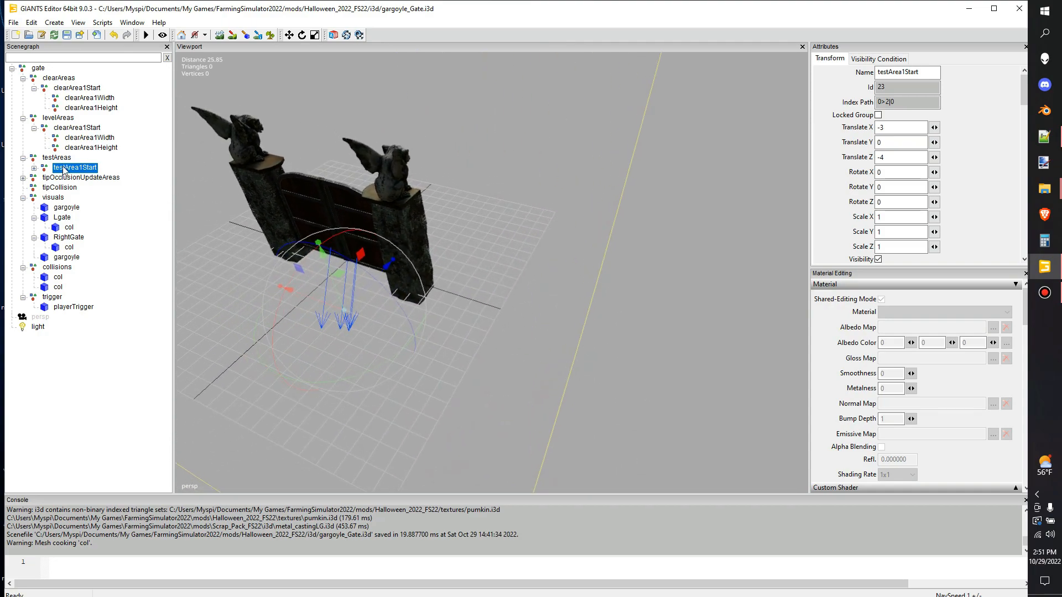
pyautogui.keyDown('alt'); pyautogui.moveTo(344, 235); pyautogui.dragTo(152, 186); pyautogui.keyUp('alt')
pyautogui.click(84, 129)
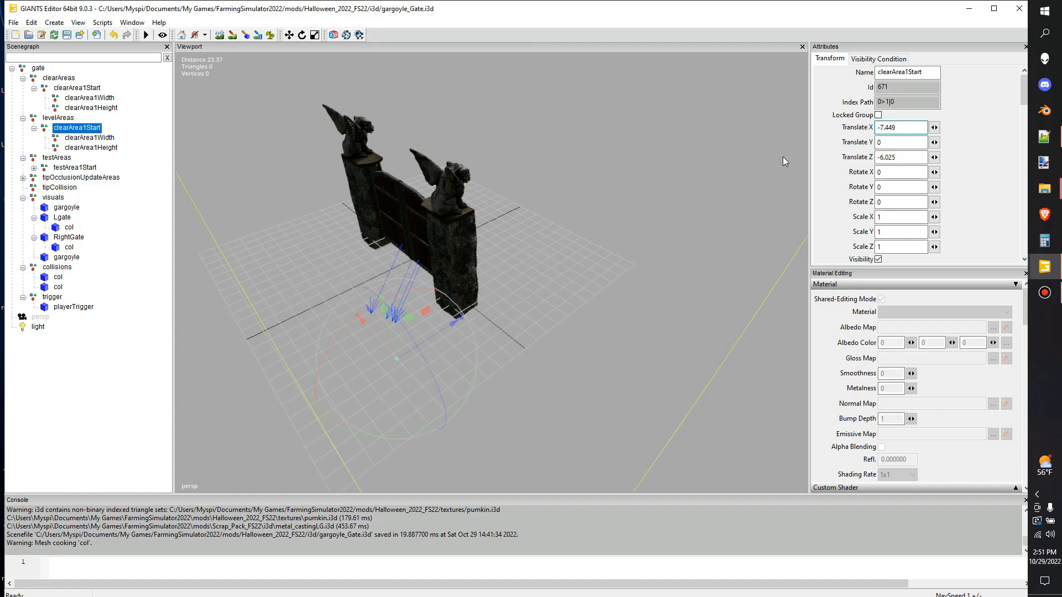
pyautogui.click(70, 167)
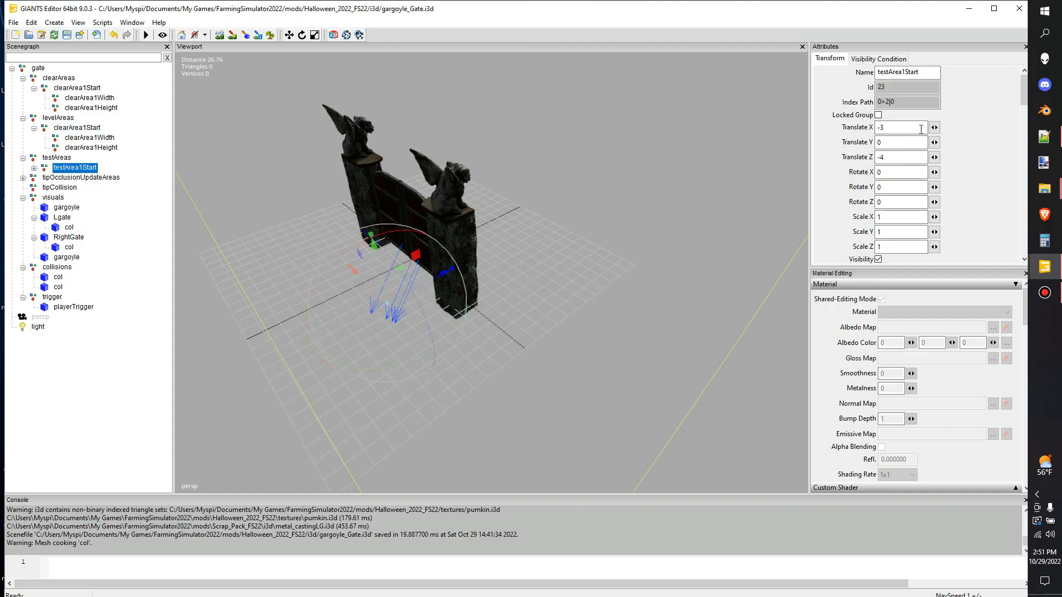
pyautogui.write('-7.449')
pyautogui.keyDown('alt'); pyautogui.moveTo(629, 221); pyautogui.dragTo(705, 278); pyautogui.keyUp('alt')
pyautogui.scroll(5, 601, 281)
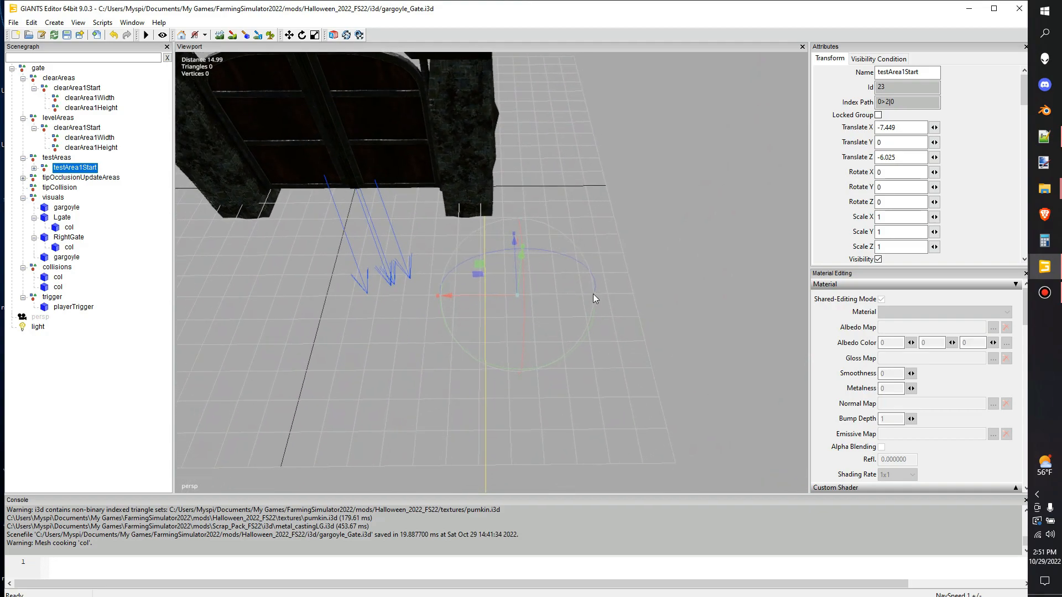
pyautogui.scroll(-6, 592, 293)
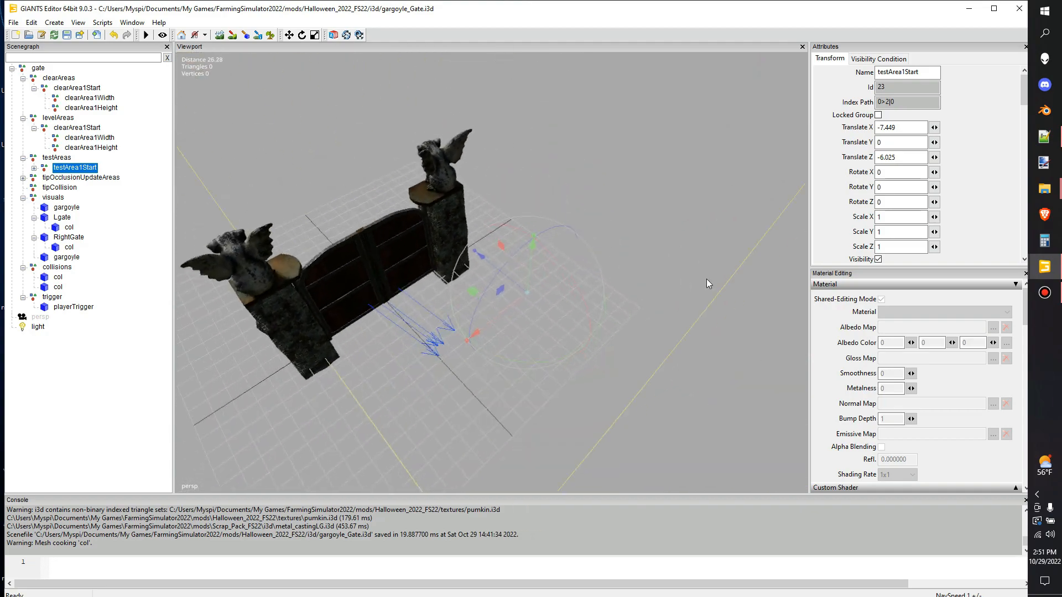
# Step: Set Translate X and Translate Y of testArea1End under testArea1Start to 0
pyautogui.click(34, 168)
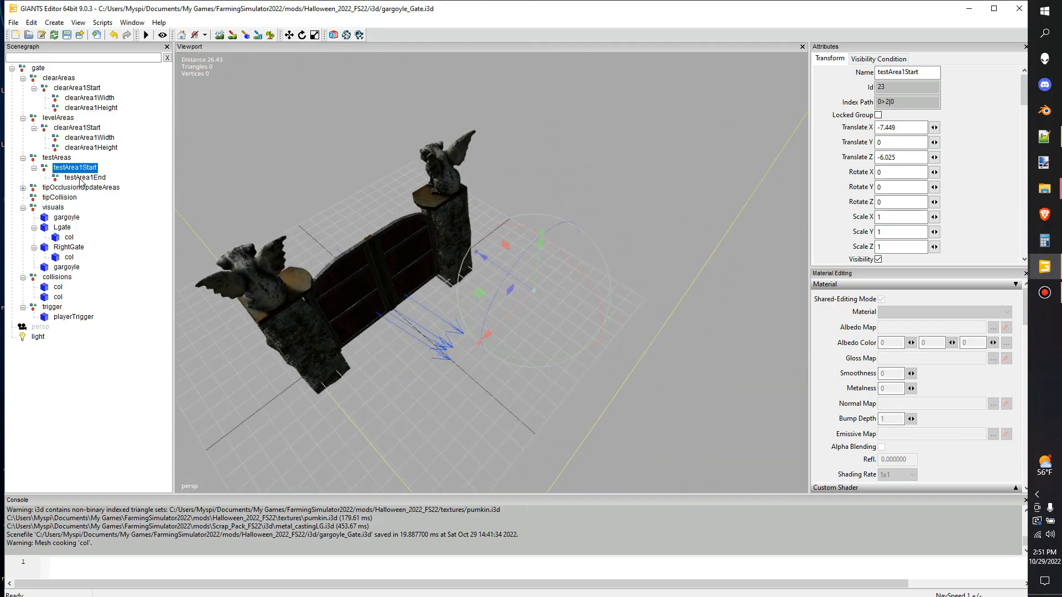
pyautogui.click(83, 178)
pyautogui.keyDown('alt'); pyautogui.moveTo(332, 221); pyautogui.dragTo(678, 230); pyautogui.keyUp('alt')
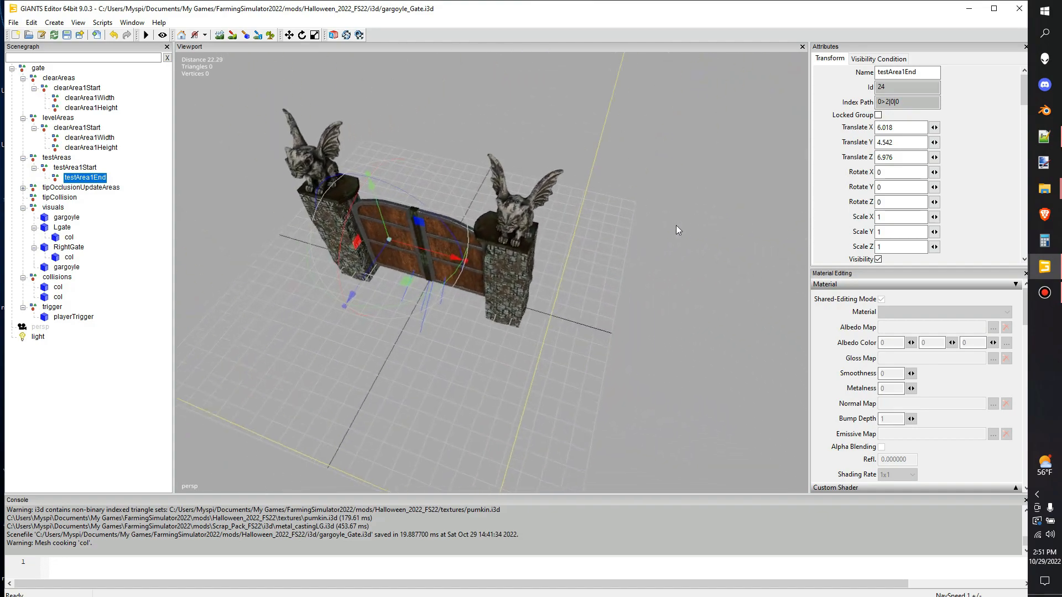
pyautogui.doubleClick(909, 128)
pyautogui.write('0')
pyautogui.press('Tab')
pyautogui.write('0')
pyautogui.press('Tab')
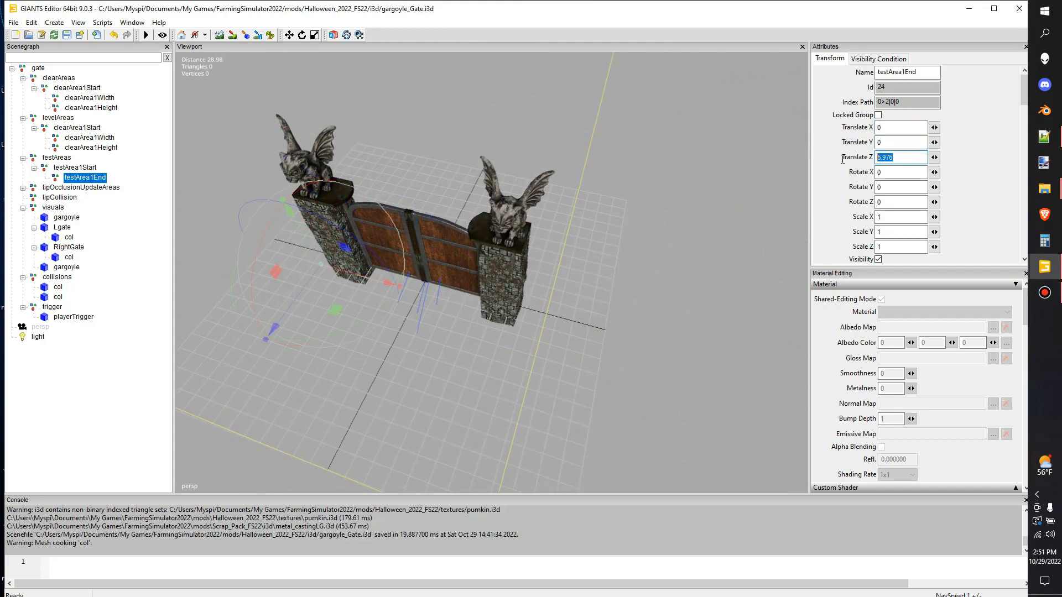
# Step: Move testArea1End to about X 15.265, Z 12.009, diagonally opposite testArea1Start, and compare the two corners
pyautogui.moveTo(363, 209); pyautogui.dragTo(588, 419)
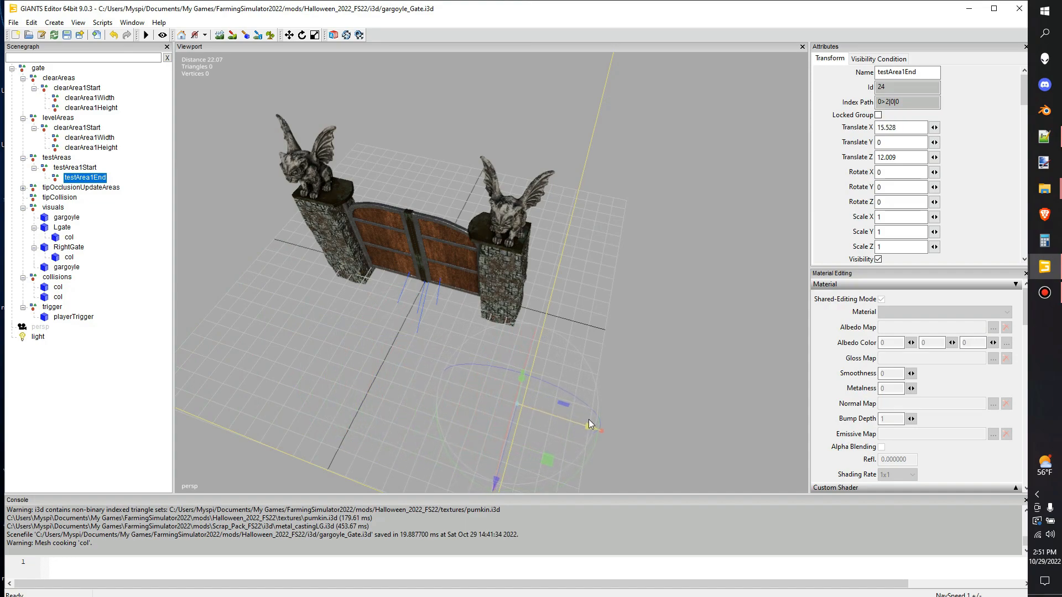
pyautogui.click(91, 148)
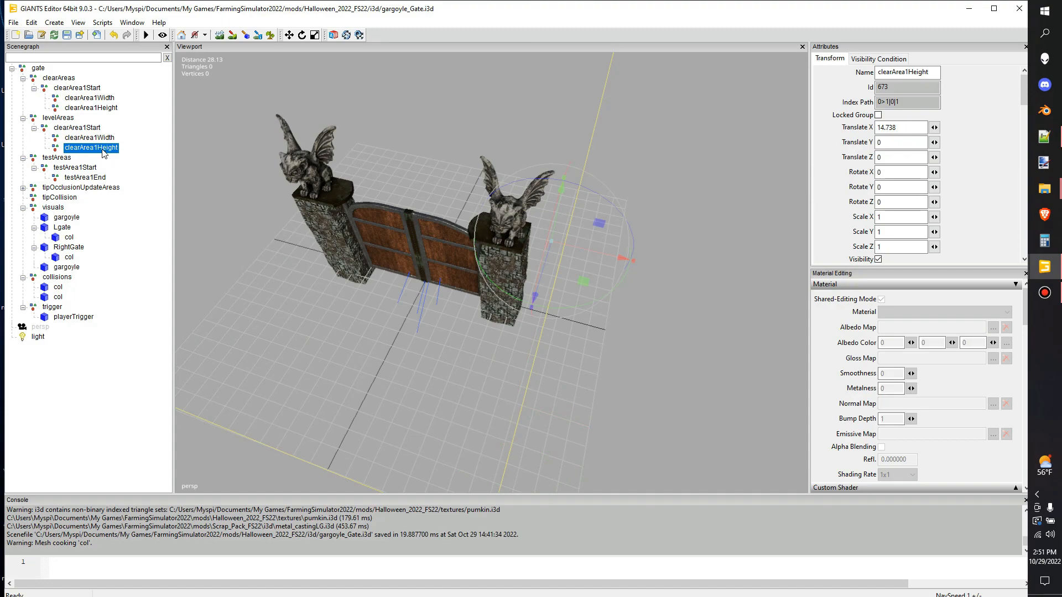
pyautogui.click(94, 178)
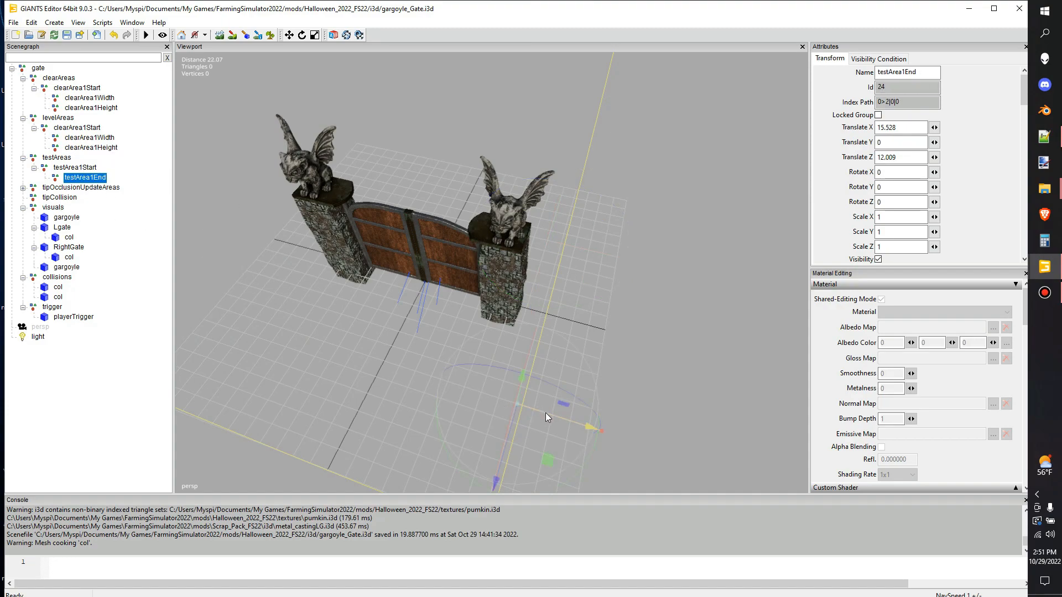
pyautogui.moveTo(545, 412); pyautogui.dragTo(540, 412)
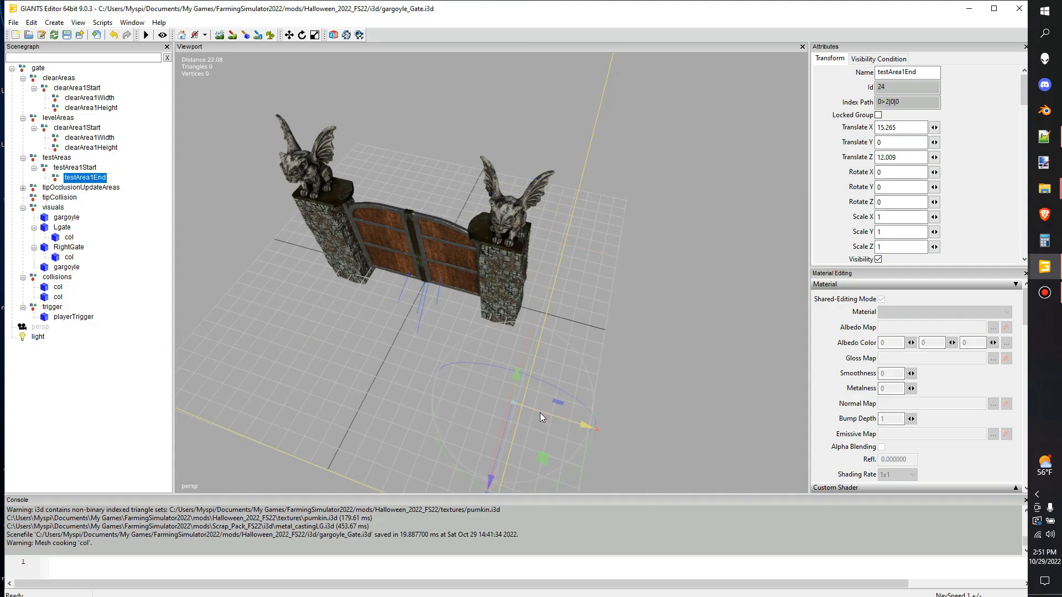
pyautogui.click(77, 168)
pyautogui.click(96, 178)
pyautogui.click(91, 168)
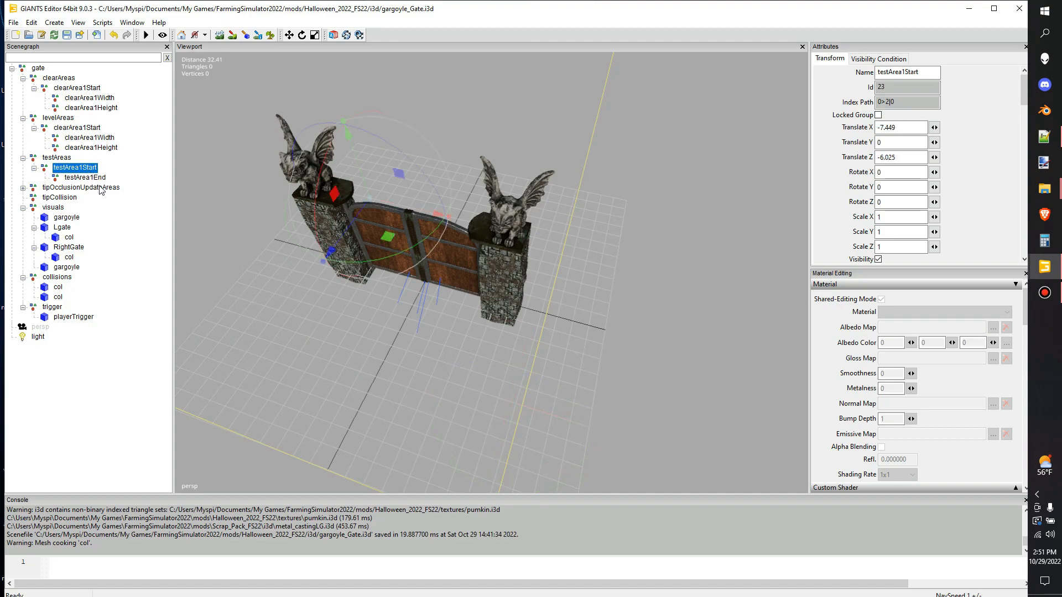
pyautogui.click(94, 177)
pyautogui.click(88, 168)
# Step: Set tipOcclusionUpdateArea1Start to the same position as testArea1Start, Translate X -7.449 and Z -6.025
pyautogui.click(23, 188)
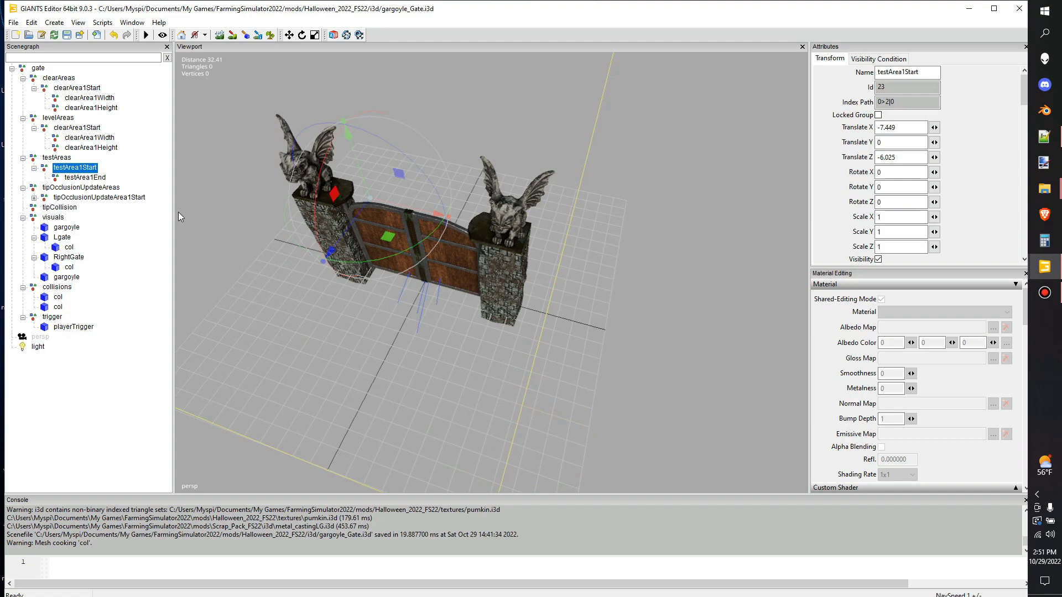
pyautogui.click(34, 198)
pyautogui.click(100, 197)
pyautogui.click(80, 168)
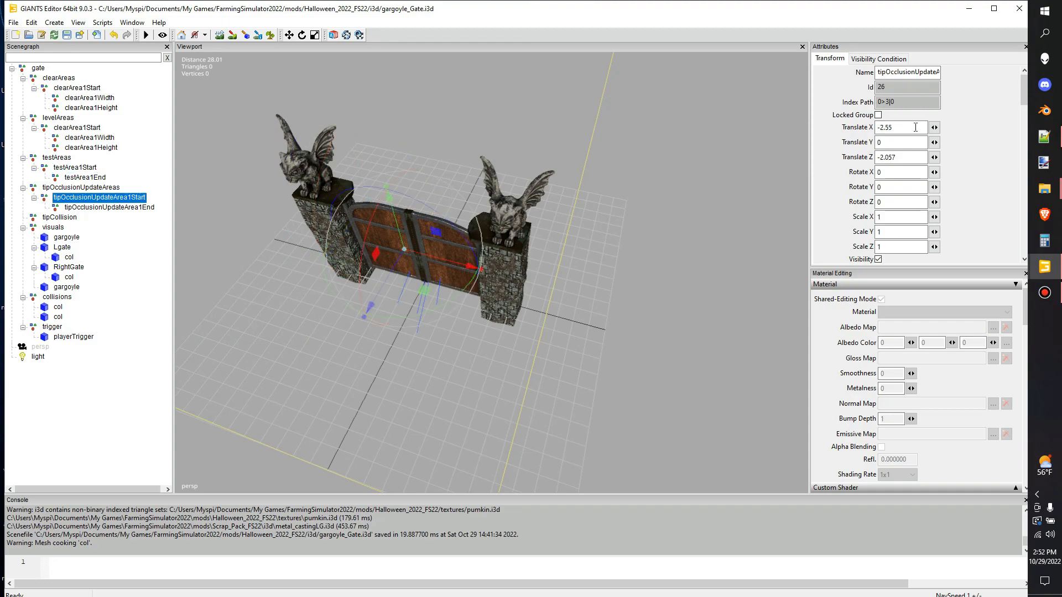
# Step: Set tipOcclusionUpdateArea1End to Translate X 15.265 and Z 12.009, matching testArea1End
pyautogui.click(86, 177)
pyautogui.keyDown('alt'); pyautogui.moveTo(558, 299); pyautogui.dragTo(506, 203); pyautogui.keyUp('alt')
pyautogui.click(910, 129)
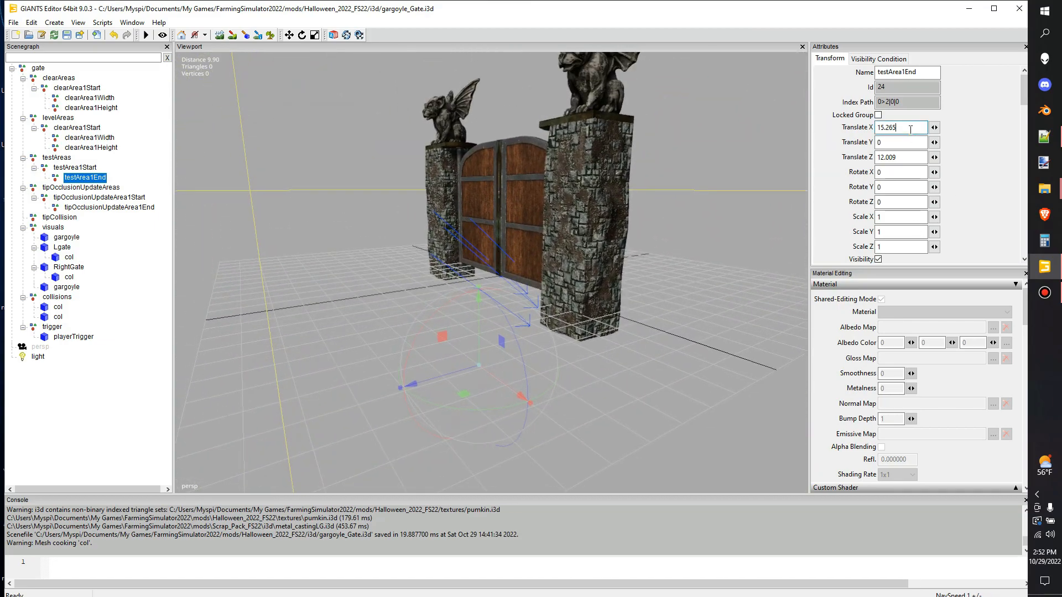
pyautogui.click(111, 207)
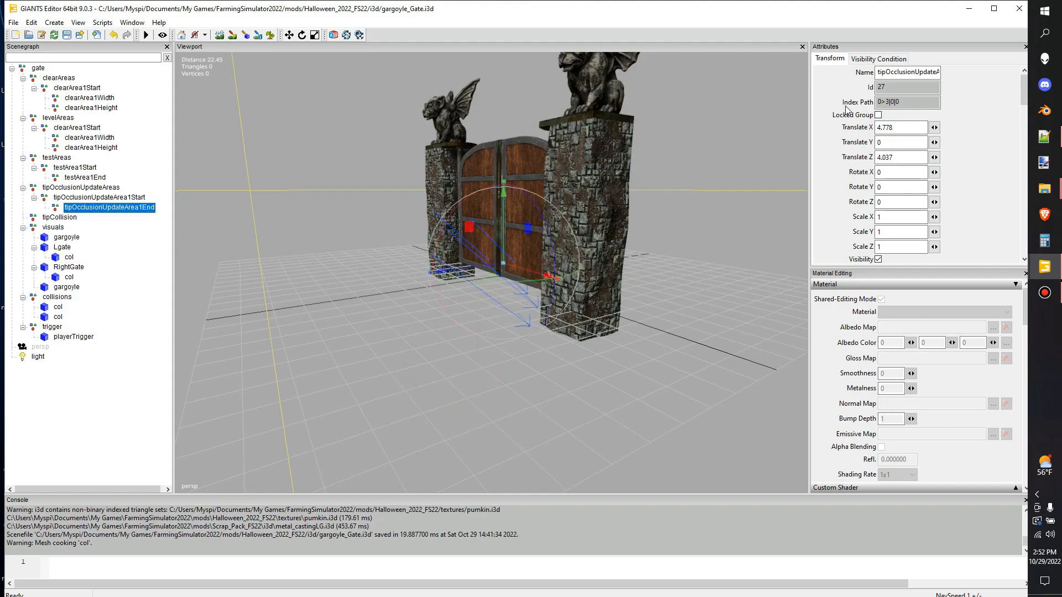
pyautogui.click(912, 129)
pyautogui.press('Return')
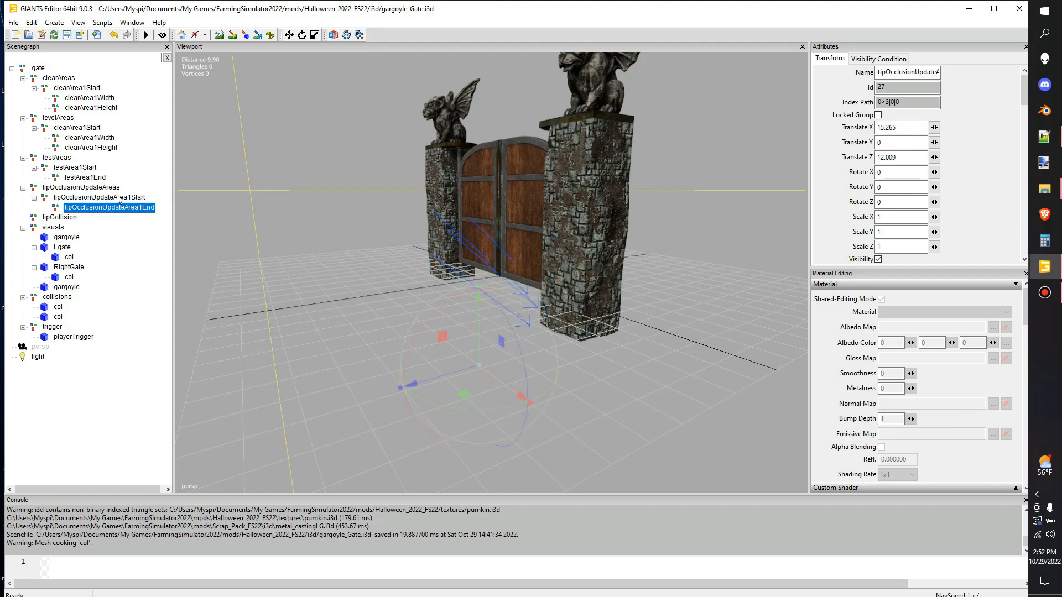
# Step: Raise testArea1End to about Y 10.665 so the test area reaches above the gargoyles
pyautogui.click(99, 178)
pyautogui.keyDown('alt'); pyautogui.moveTo(399, 257); pyautogui.dragTo(486, 300, button='right'); pyautogui.keyUp('alt')
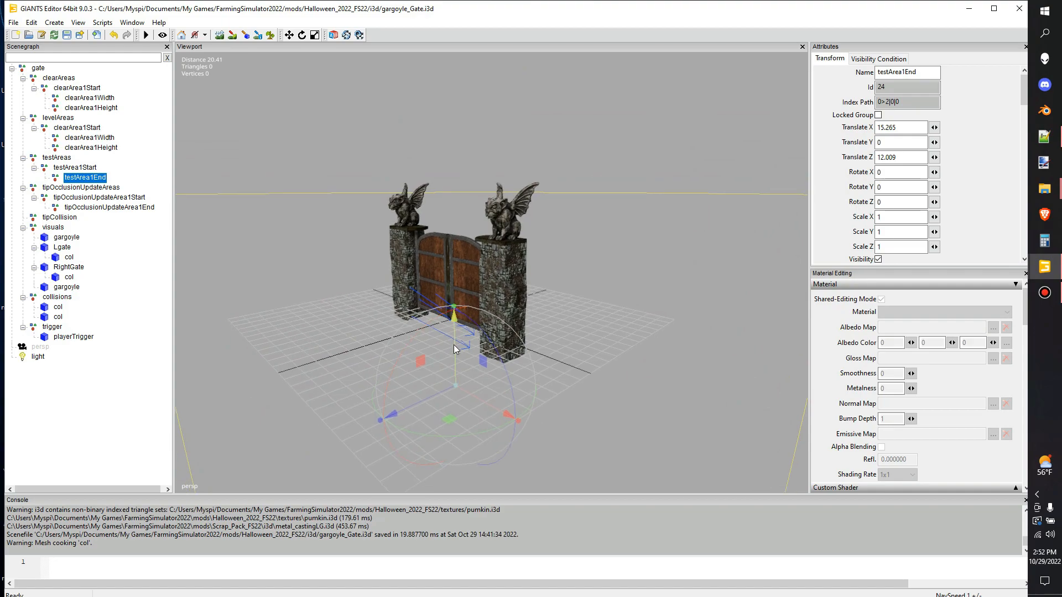
pyautogui.moveTo(453, 344); pyautogui.dragTo(470, 91)
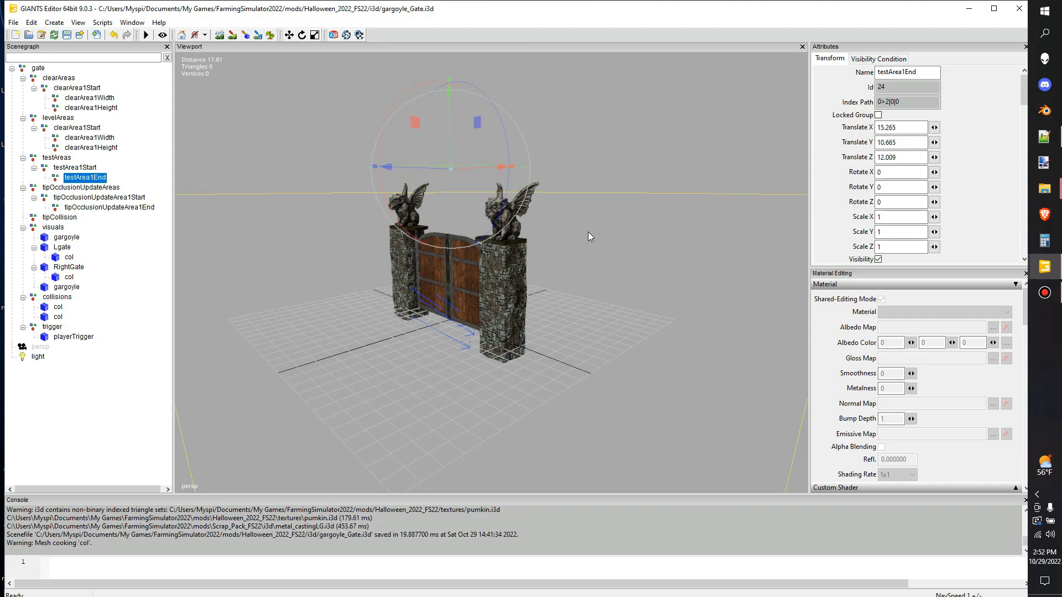
pyautogui.keyDown('alt'); pyautogui.moveTo(588, 231); pyautogui.dragTo(693, 250); pyautogui.keyUp('alt')
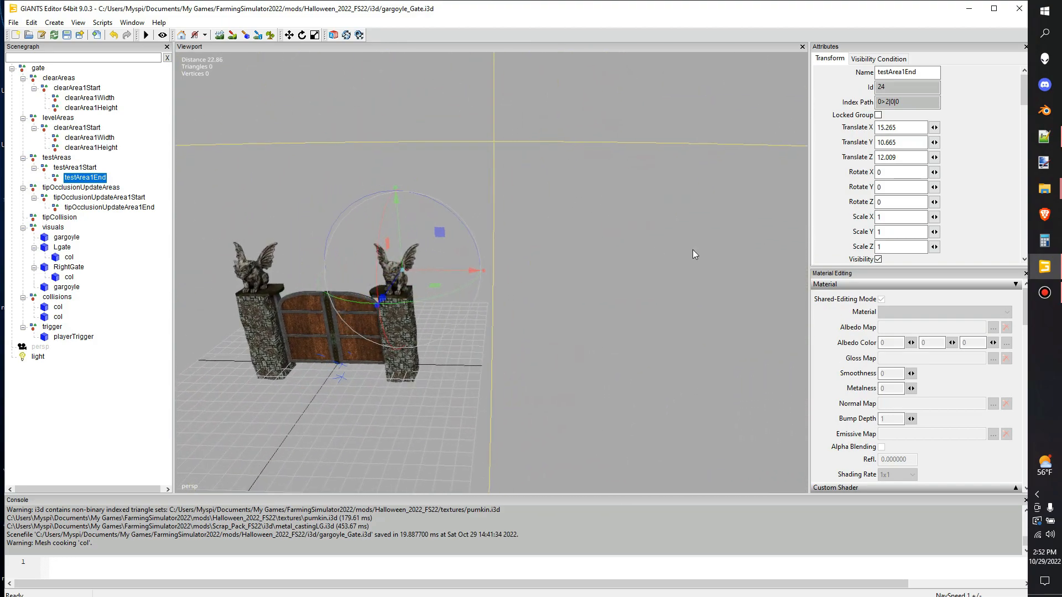
# Step: Inspect the tipCollision group's position relative to the gate
pyautogui.click(66, 217)
pyautogui.keyDown('alt'); pyautogui.moveTo(493, 311); pyautogui.dragTo(422, 318); pyautogui.keyUp('alt')
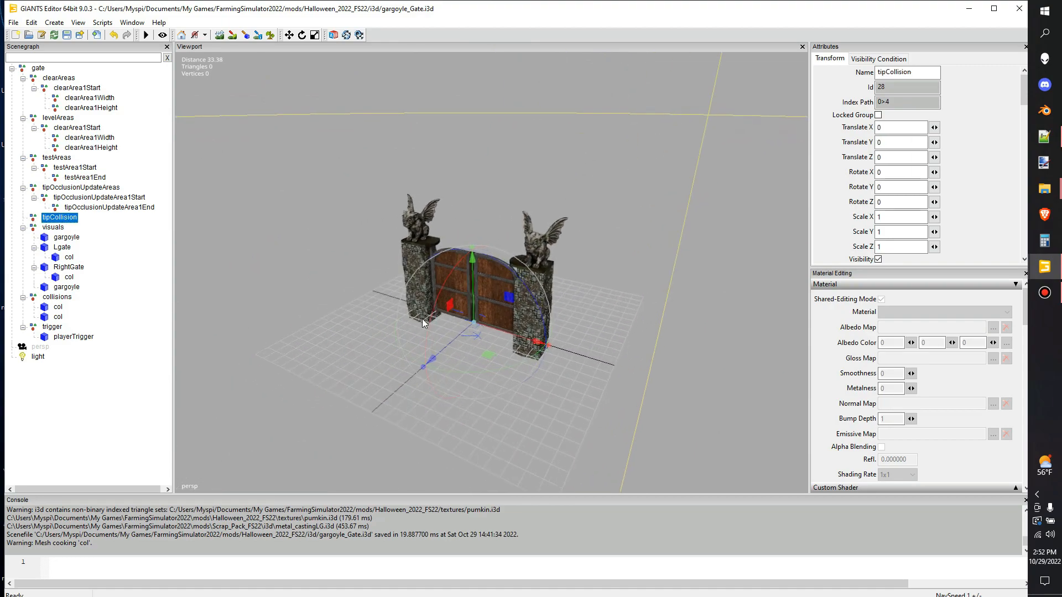
pyautogui.keyDown('alt'); pyautogui.moveTo(422, 318); pyautogui.dragTo(397, 320, button='middle'); pyautogui.keyUp('alt')
pyautogui.keyDown('alt'); pyautogui.moveTo(396, 319); pyautogui.dragTo(468, 332, button='right'); pyautogui.keyUp('alt')
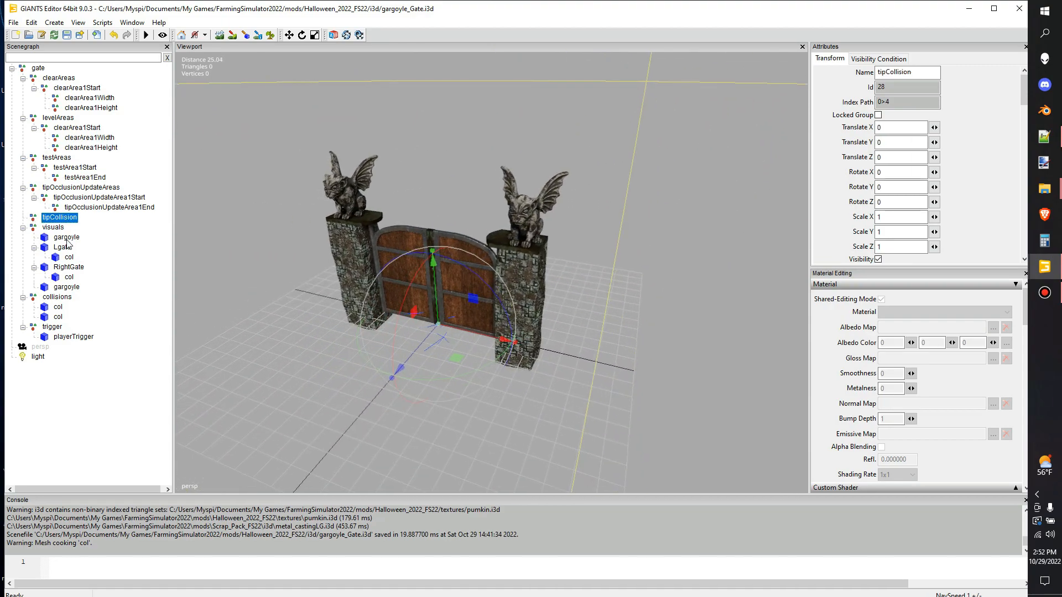
# Step: Check the gargoyle pillar and the two pillar collision boxes in the collisions group, and save the scene
pyautogui.click(67, 238)
pyautogui.keyDown('alt'); pyautogui.moveTo(432, 289); pyautogui.dragTo(518, 319); pyautogui.keyUp('alt')
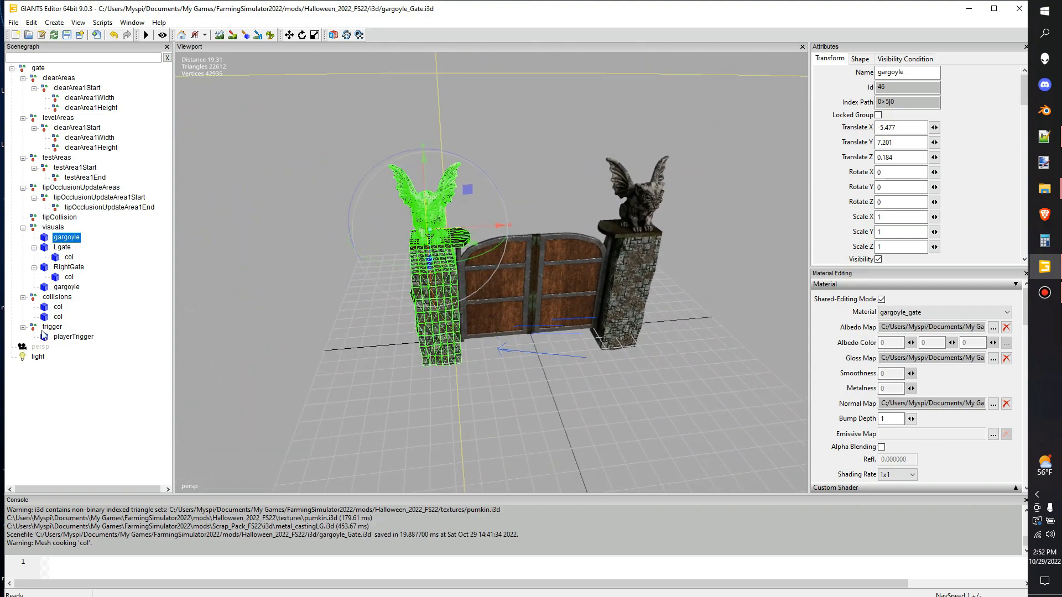
pyautogui.click(58, 308)
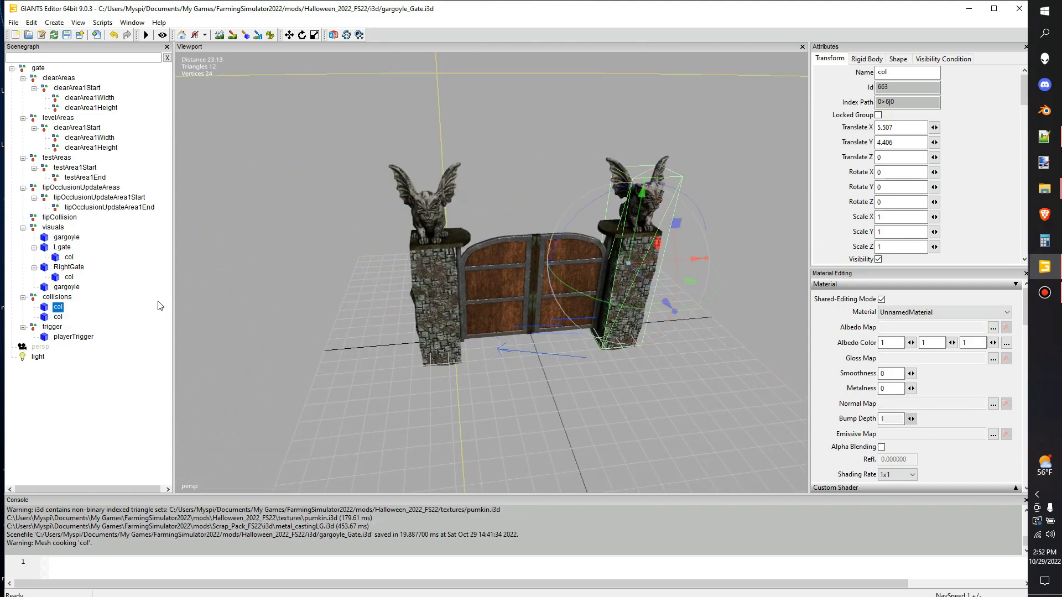
pyautogui.click(59, 318)
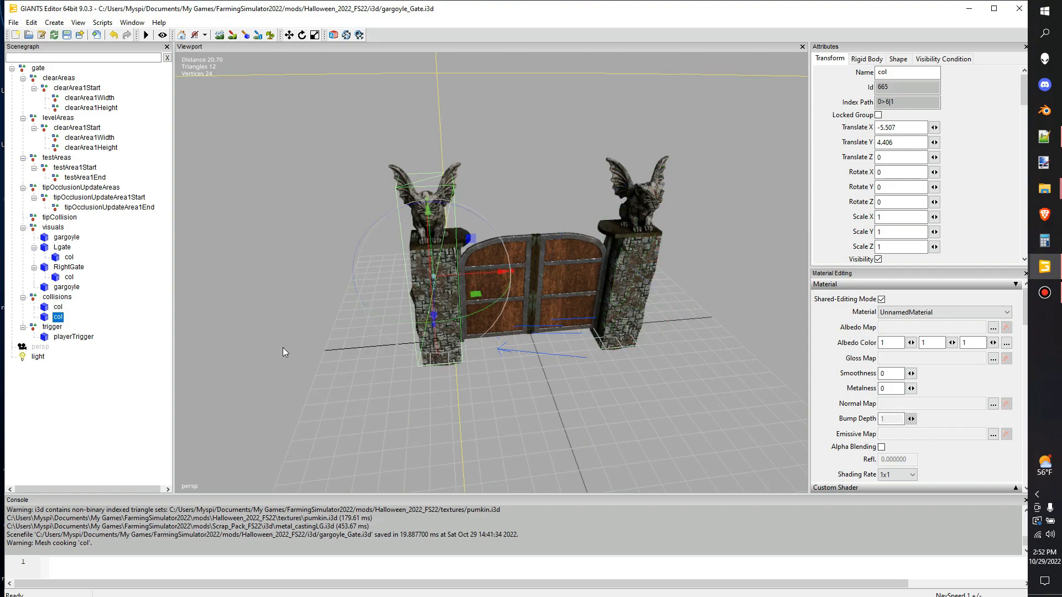
pyautogui.click(66, 35)
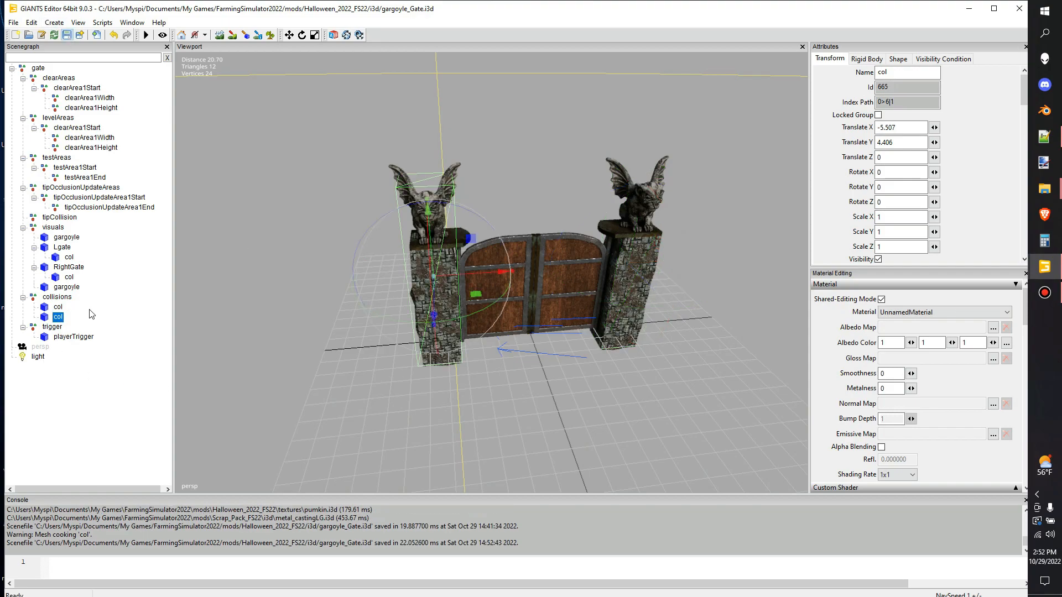
# Step: Delete the light from the gate scene and save the i3d file again
pyautogui.click(38, 359)
pyautogui.press('Delete')
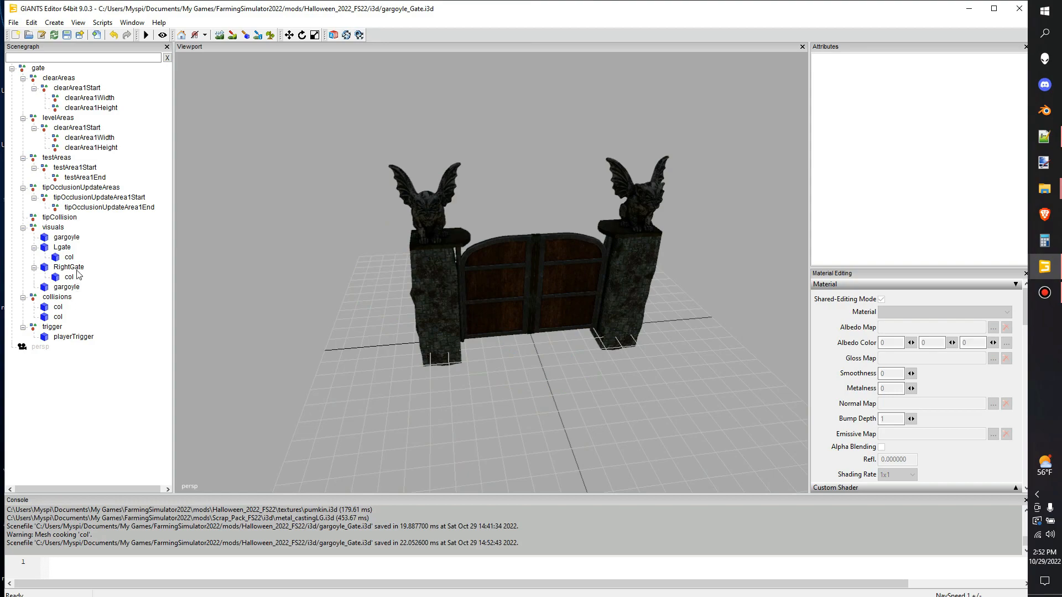
pyautogui.click(68, 34)
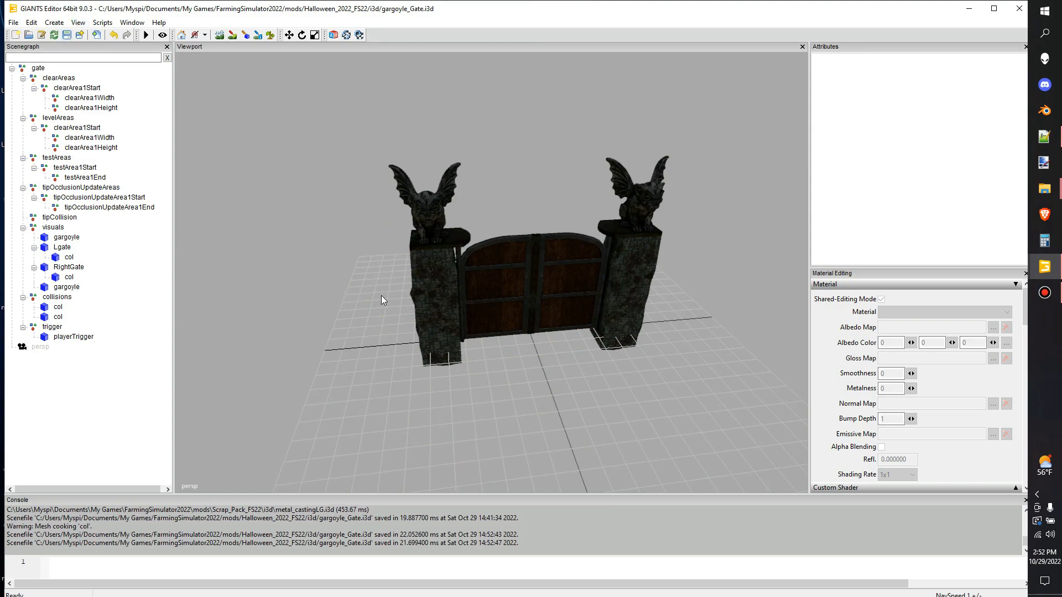
pyautogui.moveTo(409, 302)
pyautogui.keyDown('alt'); pyautogui.mouseDown()
pyautogui.moveTo(436, 307)
pyautogui.moveTo(416, 310)
pyautogui.mouseUp(); pyautogui.keyUp('alt')
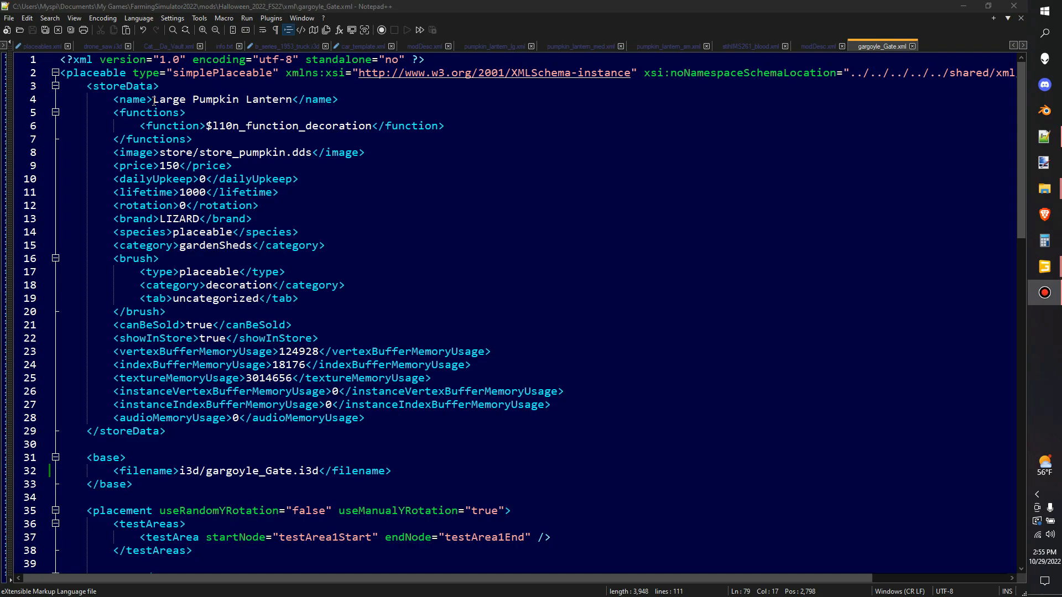
# Step: In gargoyle_Gate.xml in Notepad++, change the store name to Gargoyle Gate
pyautogui.moveTo(154, 100); pyautogui.dragTo(292, 100)
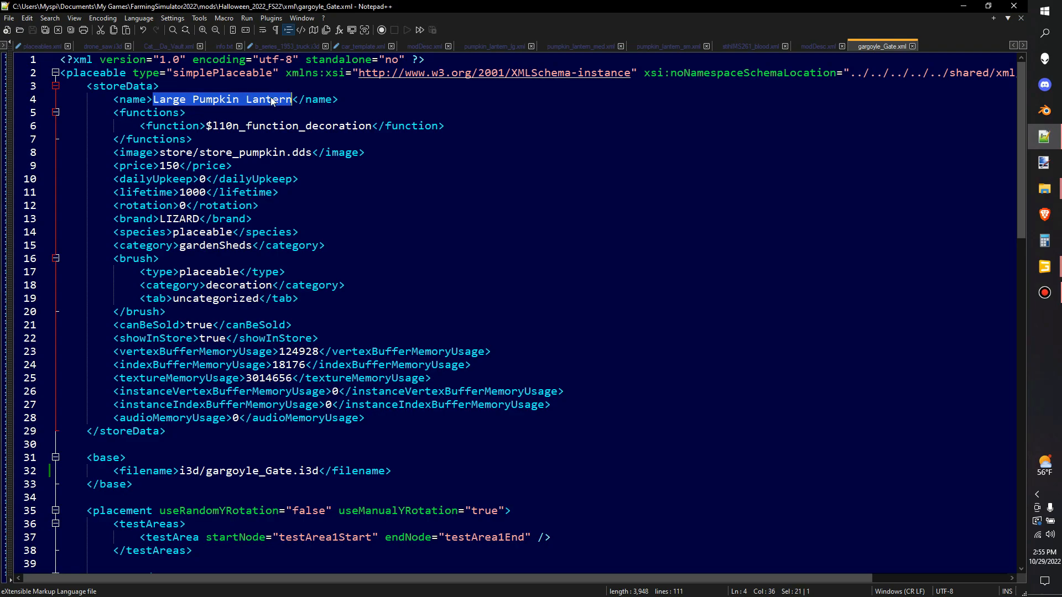
pyautogui.write('Gar')
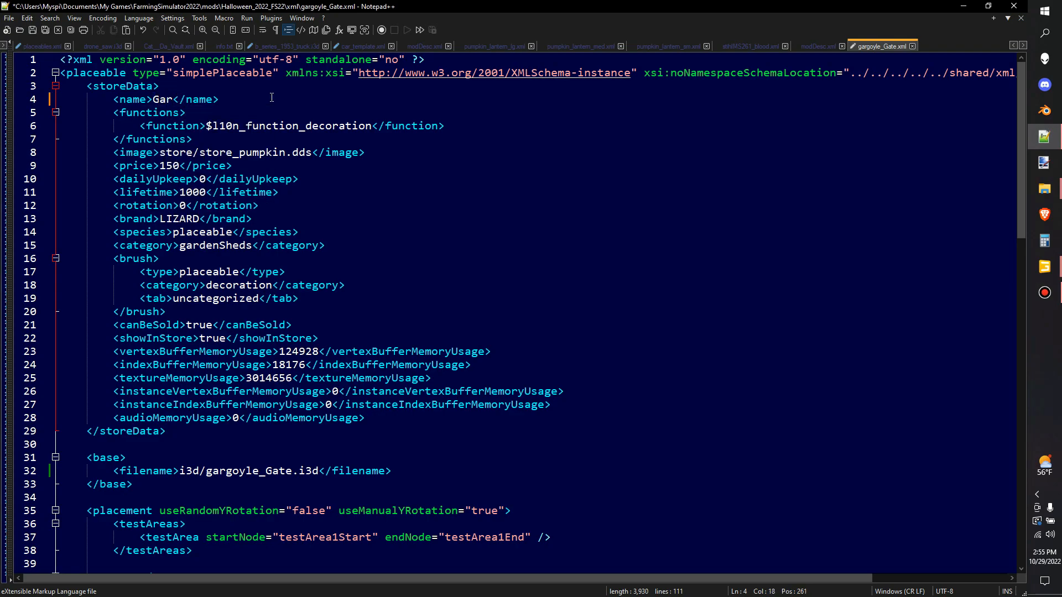
pyautogui.write('goyle Gate')
pyautogui.click(428, 173)
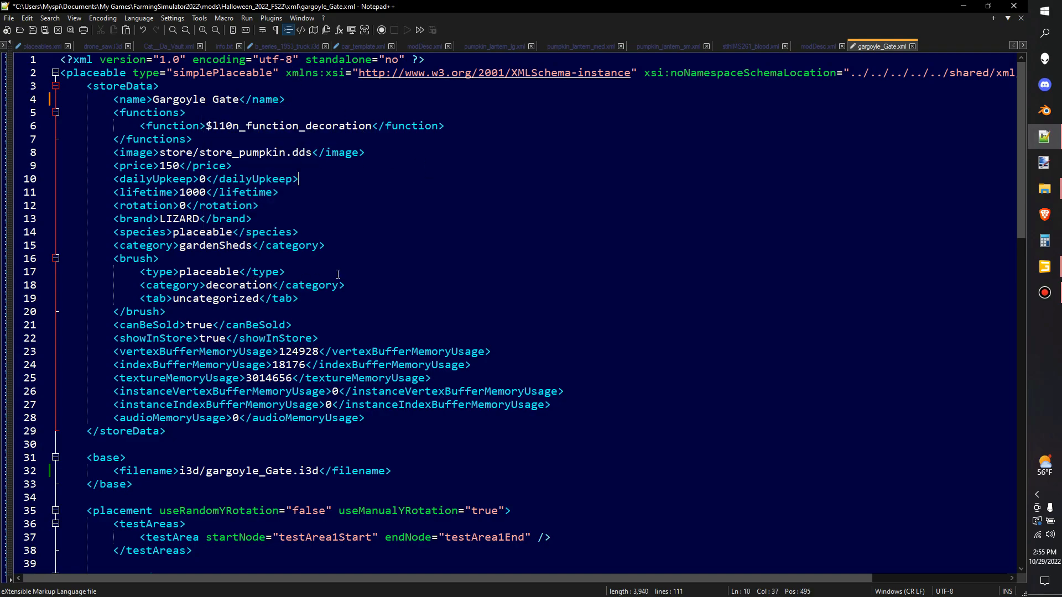
# Step: Compare the base filename i3d/gargoyle_Gate.i3d in the XML with the file in the mod's i3d folder
pyautogui.scroll(-3, 338, 275)
pyautogui.moveTo(61, 352); pyautogui.dragTo(391, 352)
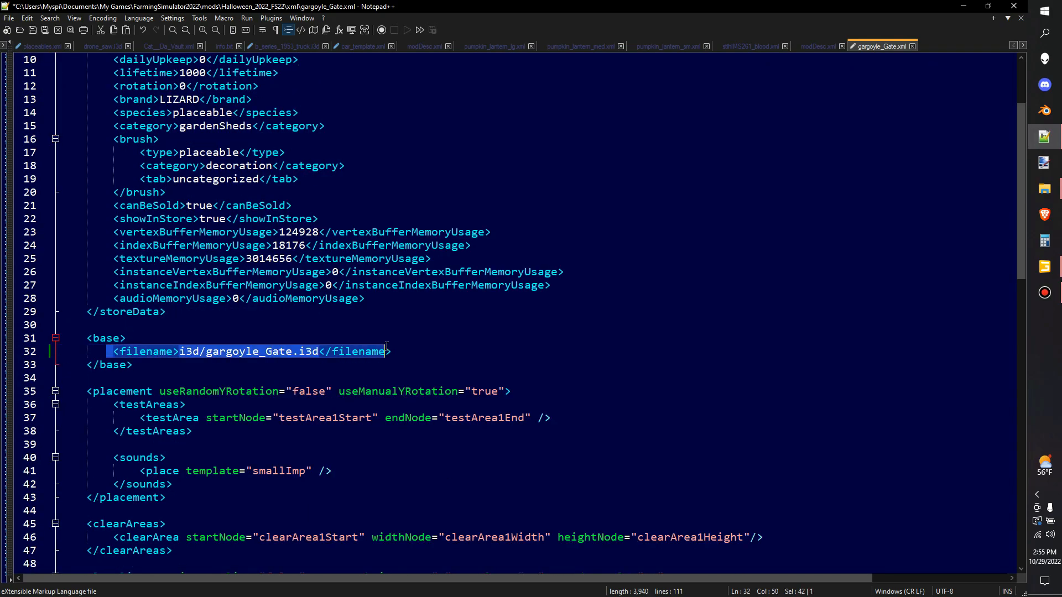
pyautogui.moveTo(1043, 188)
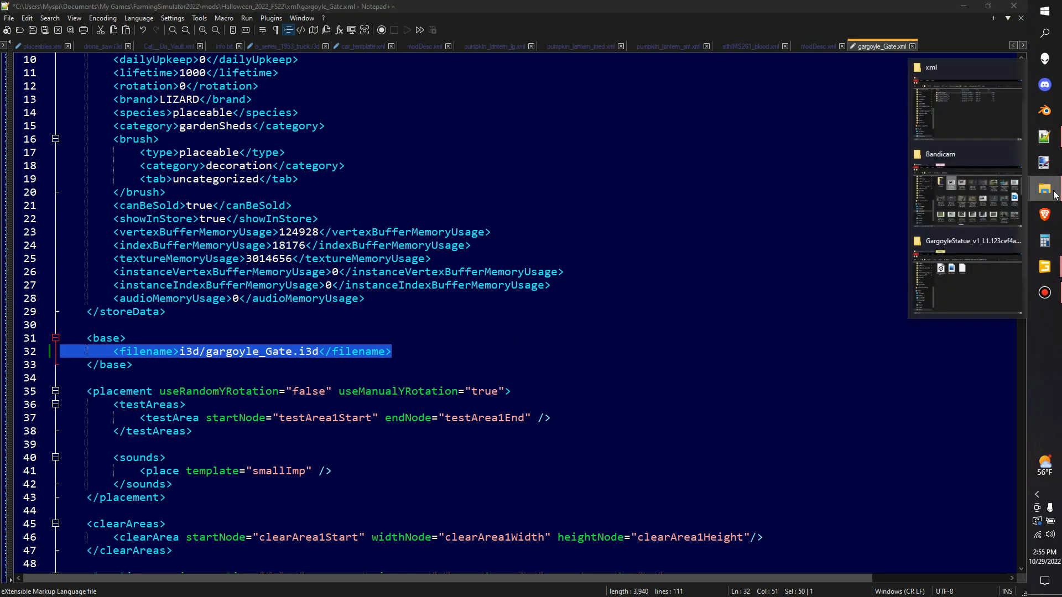
pyautogui.click(956, 101)
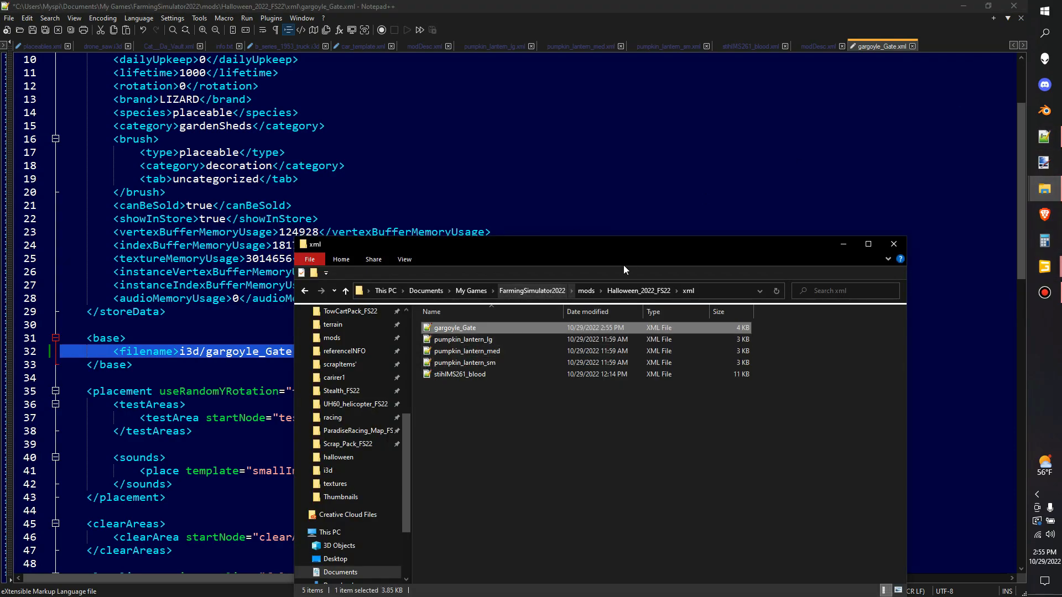
pyautogui.click(631, 291)
pyautogui.doubleClick(451, 329)
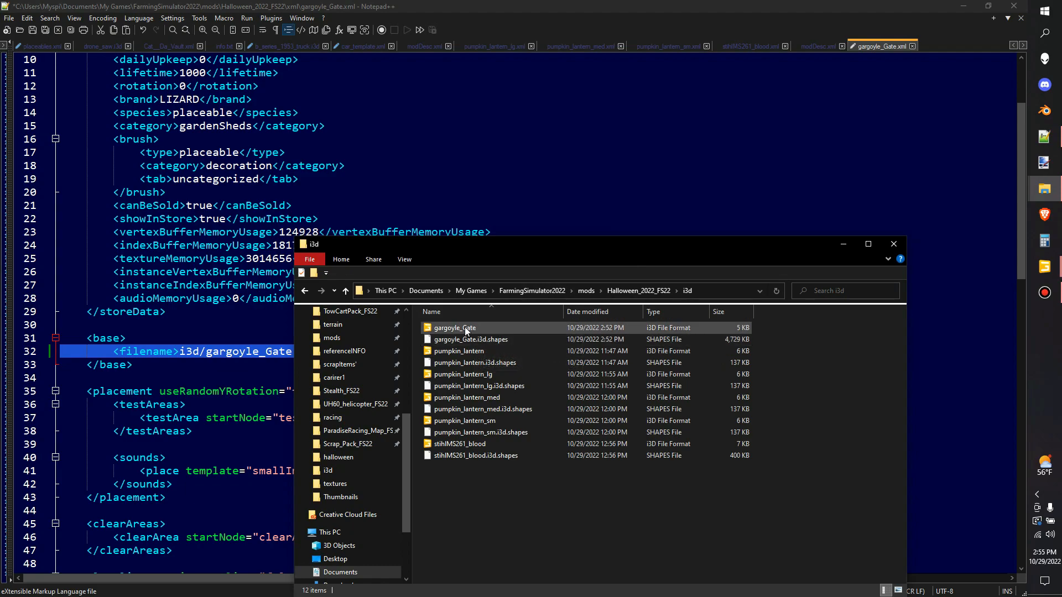
pyautogui.click(569, 165)
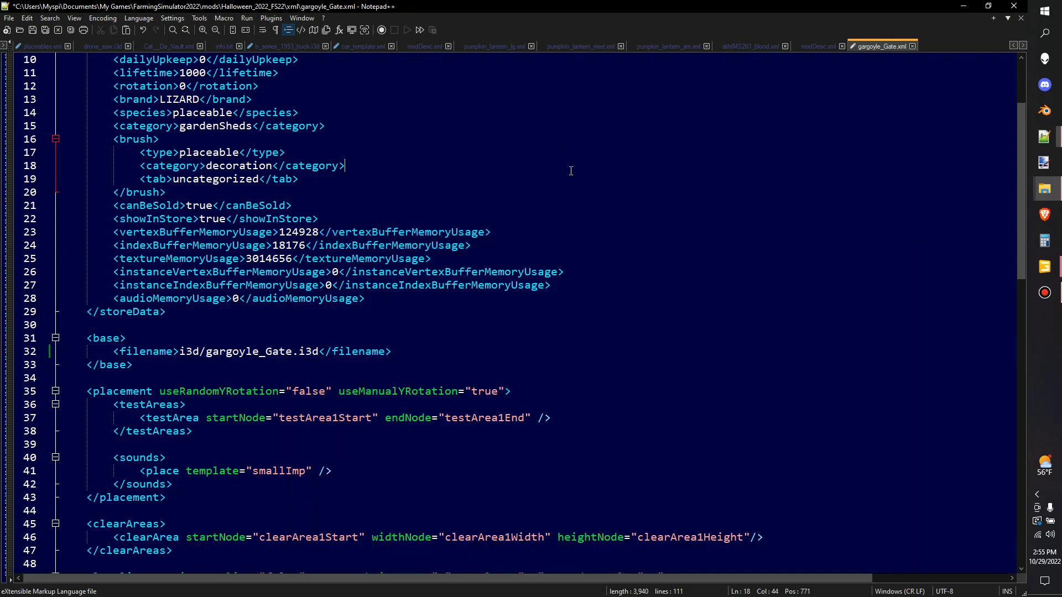
# Step: Examine the placement, clear, leveling and tip occlusion area entries and the matching node paths in i3dMappings
pyautogui.scroll(-3, 401, 263)
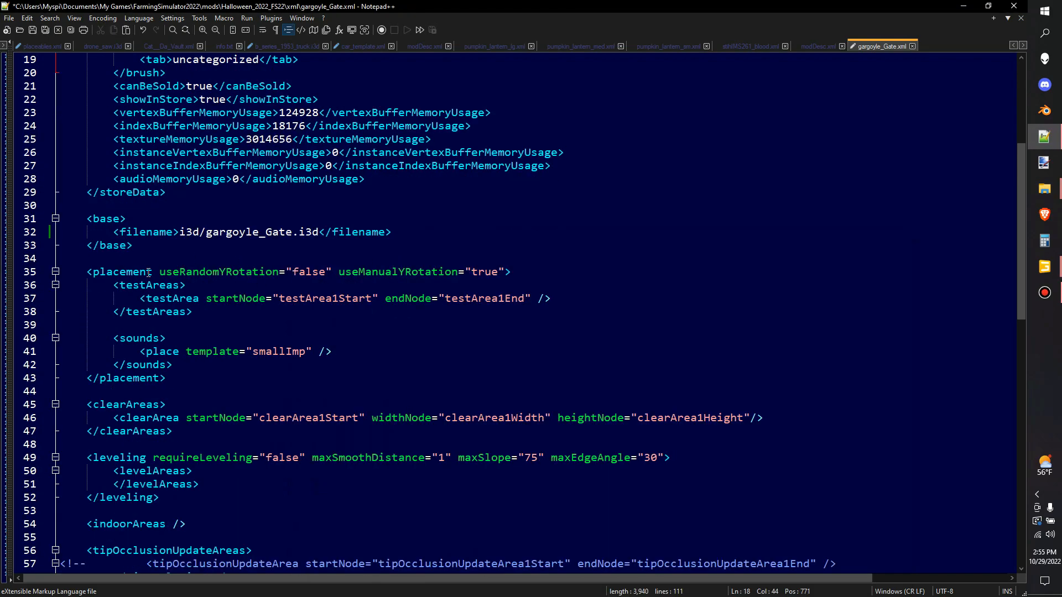
pyautogui.moveTo(83, 268); pyautogui.dragTo(510, 272)
pyautogui.click(299, 299)
pyautogui.tripleClick(351, 299)
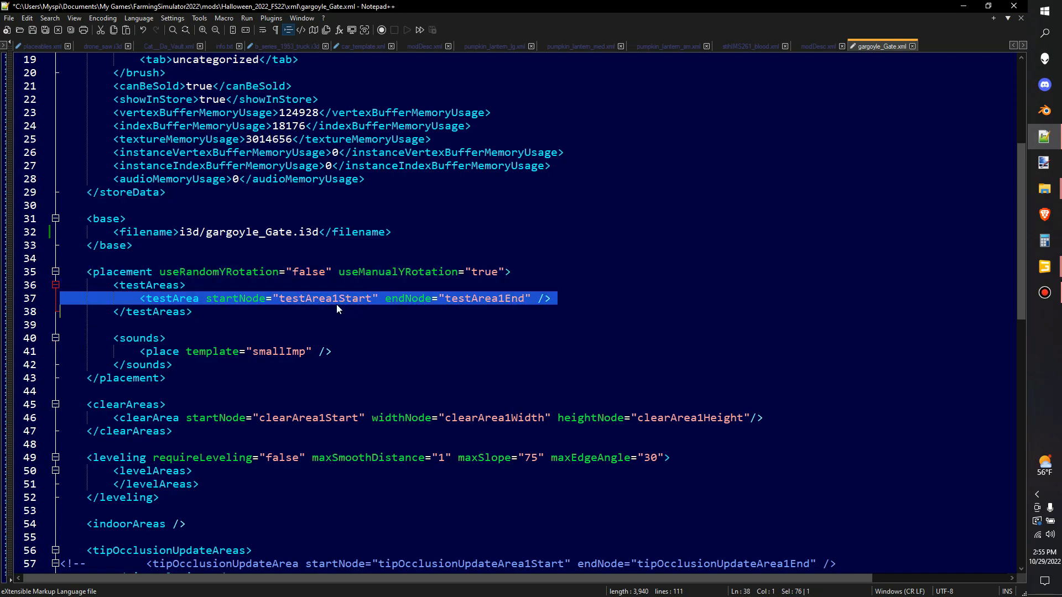
pyautogui.doubleClick(336, 301)
pyautogui.scroll(-18, 232, 404)
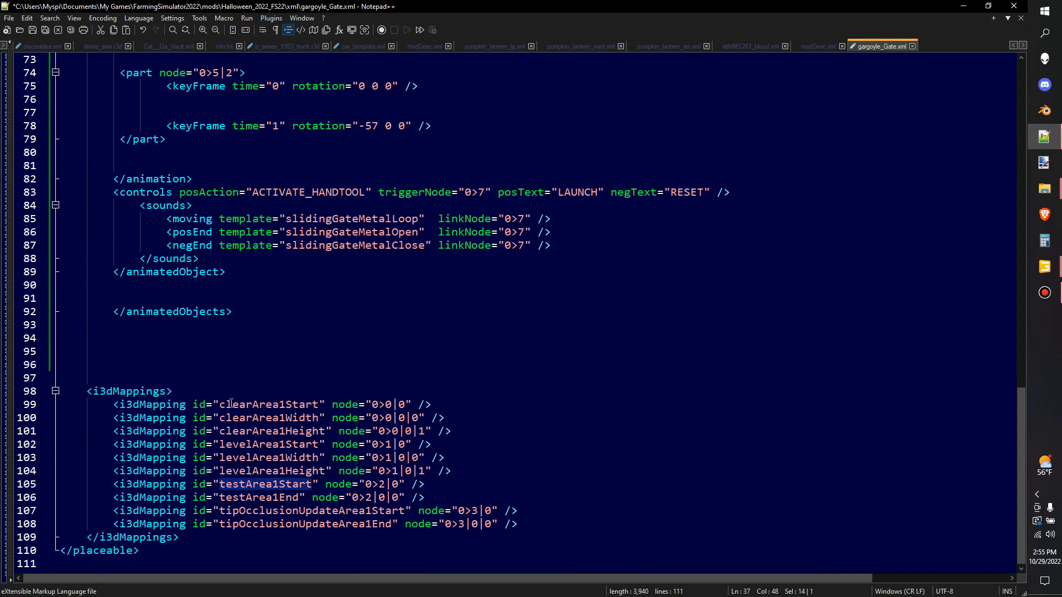
pyautogui.click(285, 418)
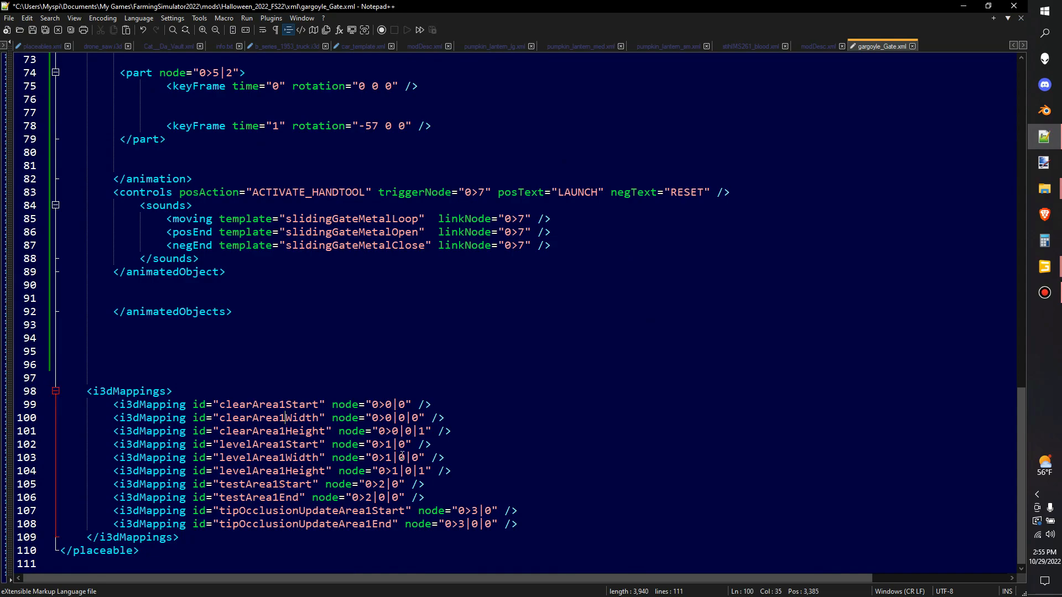
pyautogui.scroll(3, 282, 453)
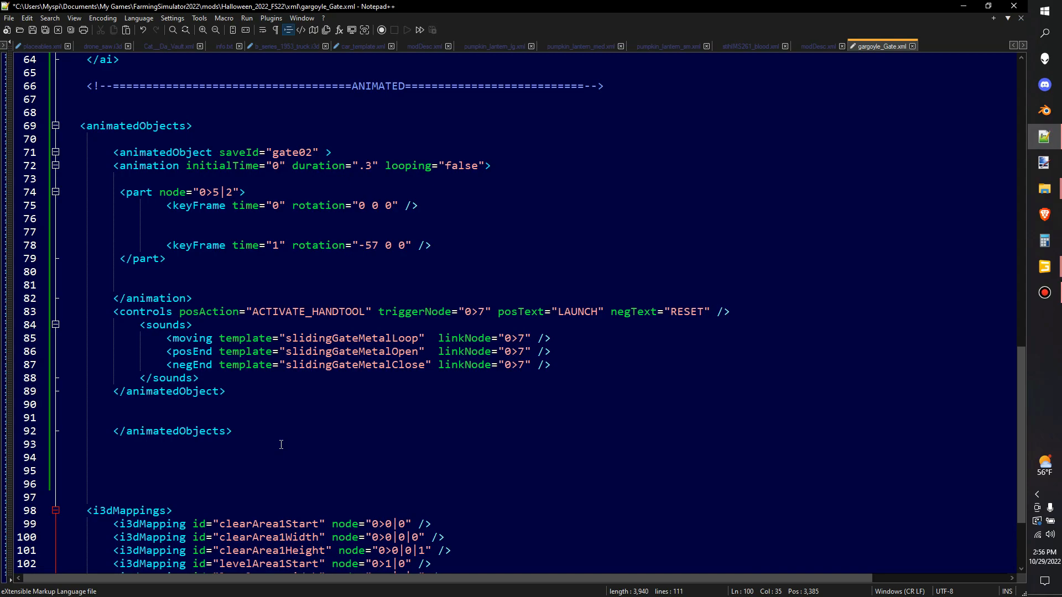
pyautogui.scroll(9, 281, 444)
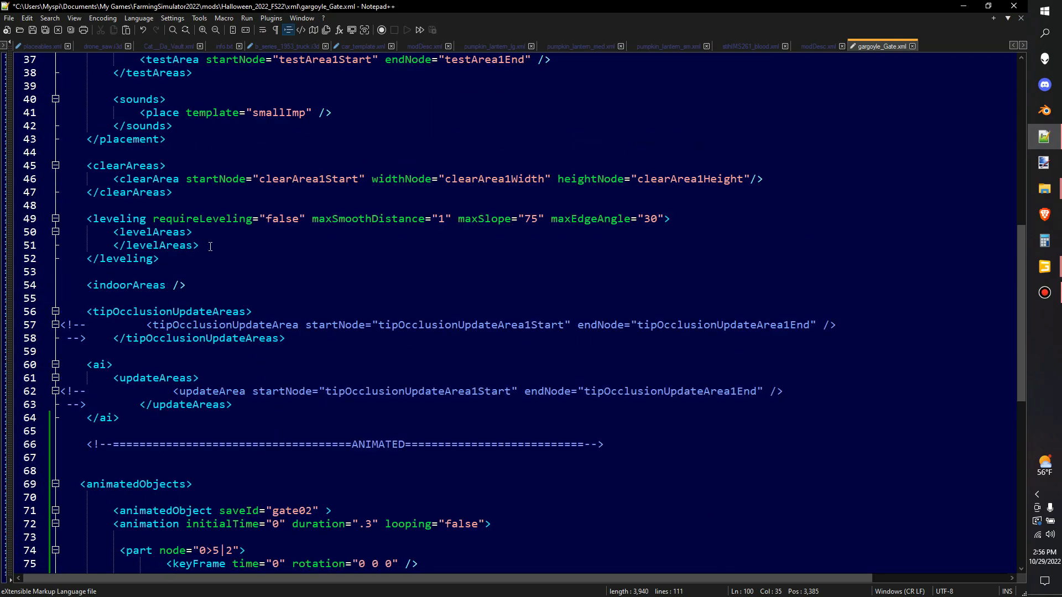
pyautogui.scroll(1, 210, 247)
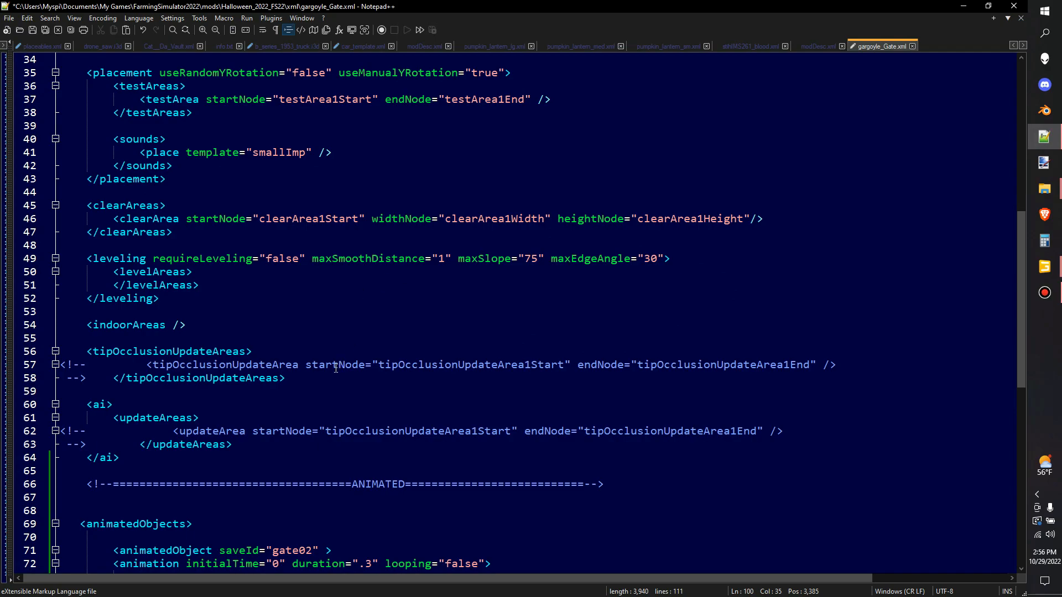
pyautogui.scroll(-3, 188, 320)
pyautogui.scroll(-3, 166, 341)
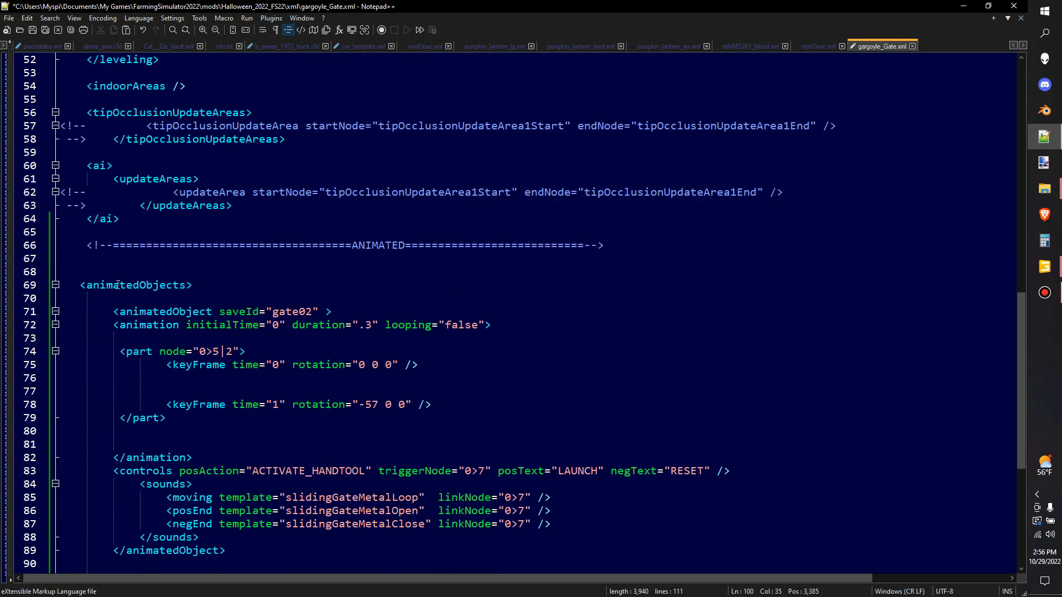
# Step: Review the animatedObjects block from its opening to closing tag, including the animated part's node path
pyautogui.moveTo(75, 285); pyautogui.dragTo(248, 289)
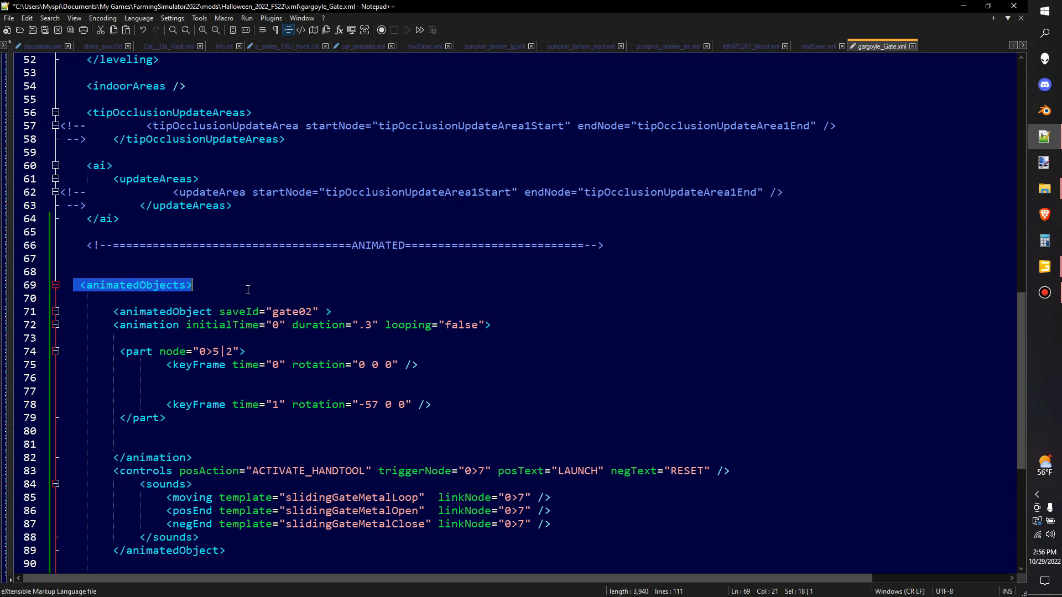
pyautogui.click(437, 297)
pyautogui.scroll(-3, 447, 491)
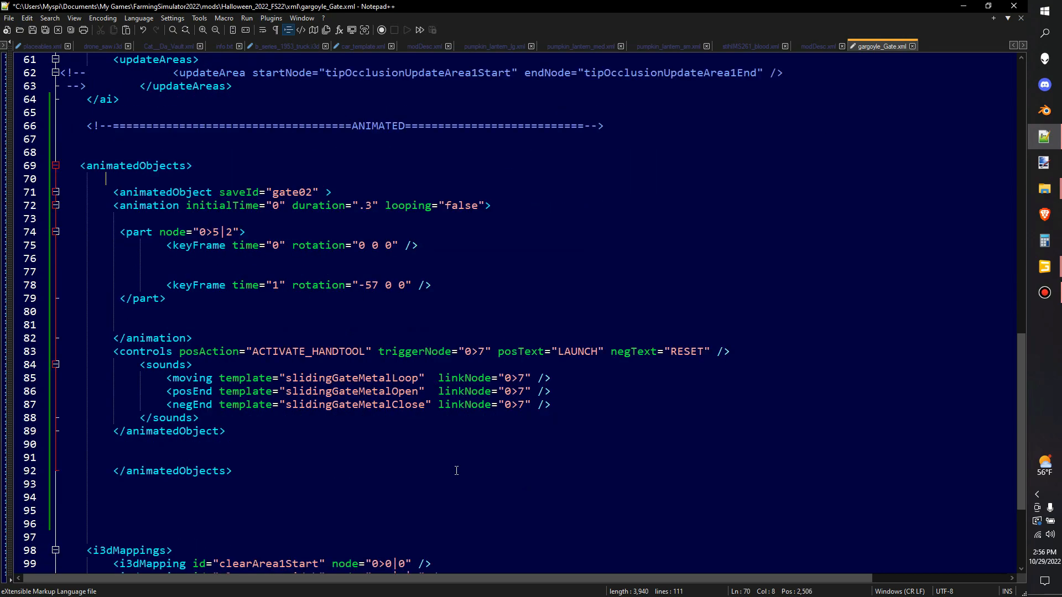
pyautogui.click(174, 474)
pyautogui.moveTo(243, 470); pyautogui.dragTo(58, 160)
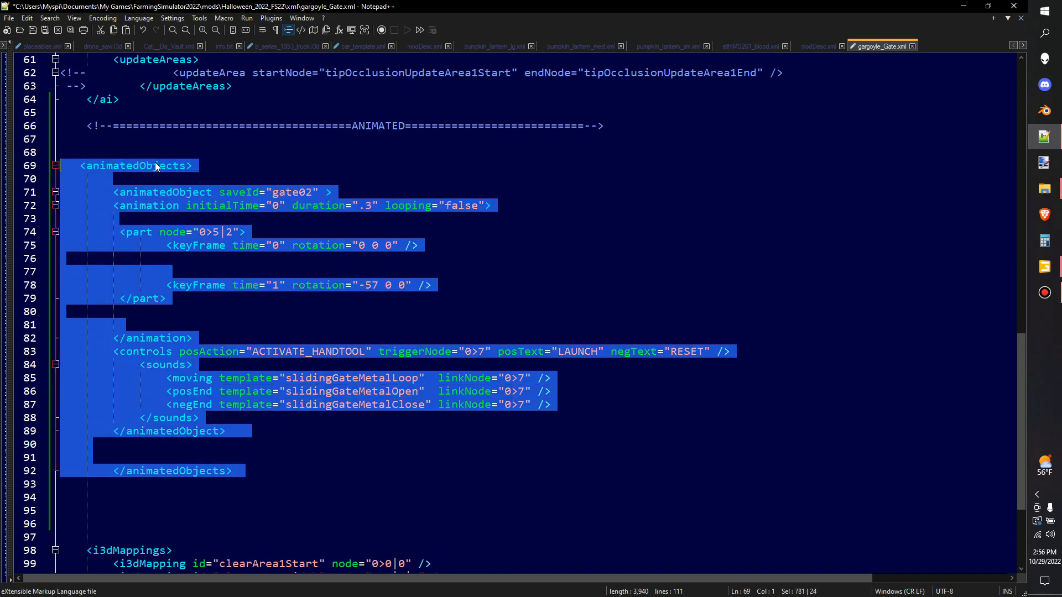
pyautogui.click(341, 270)
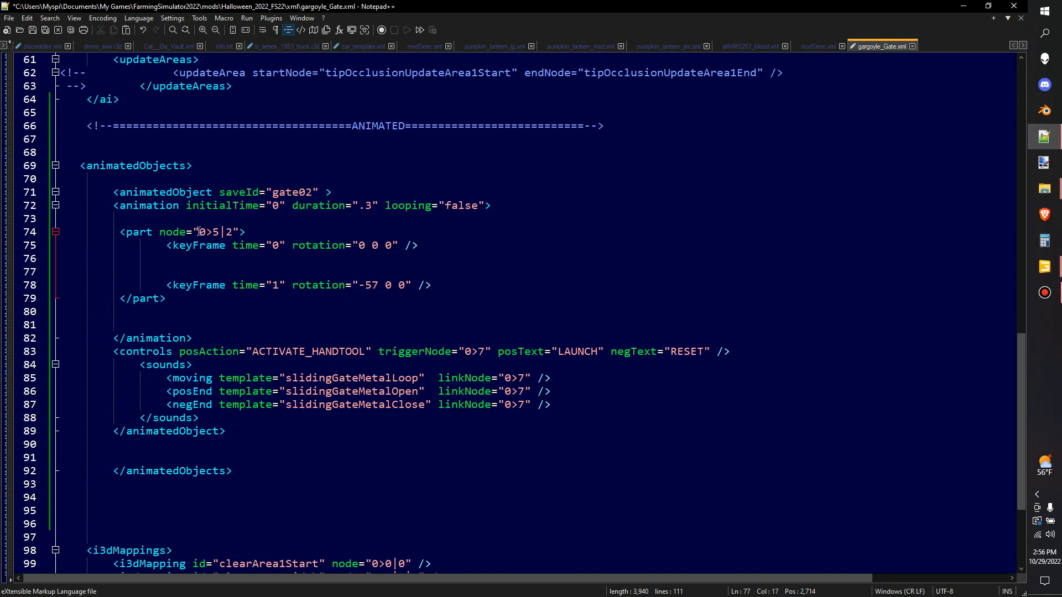
pyautogui.moveTo(198, 231); pyautogui.dragTo(234, 233)
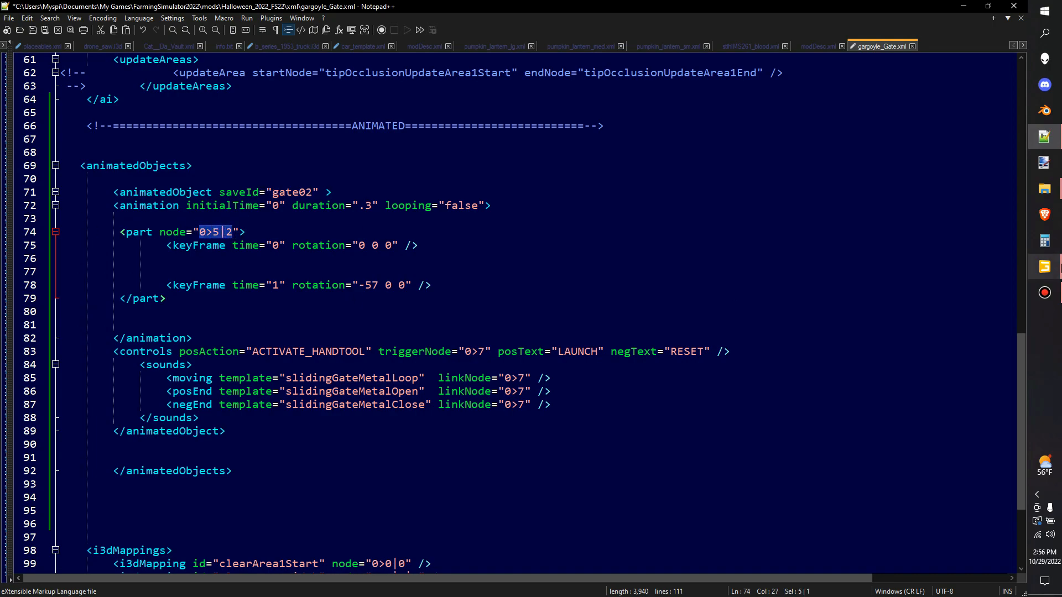
pyautogui.moveTo(1044, 267)
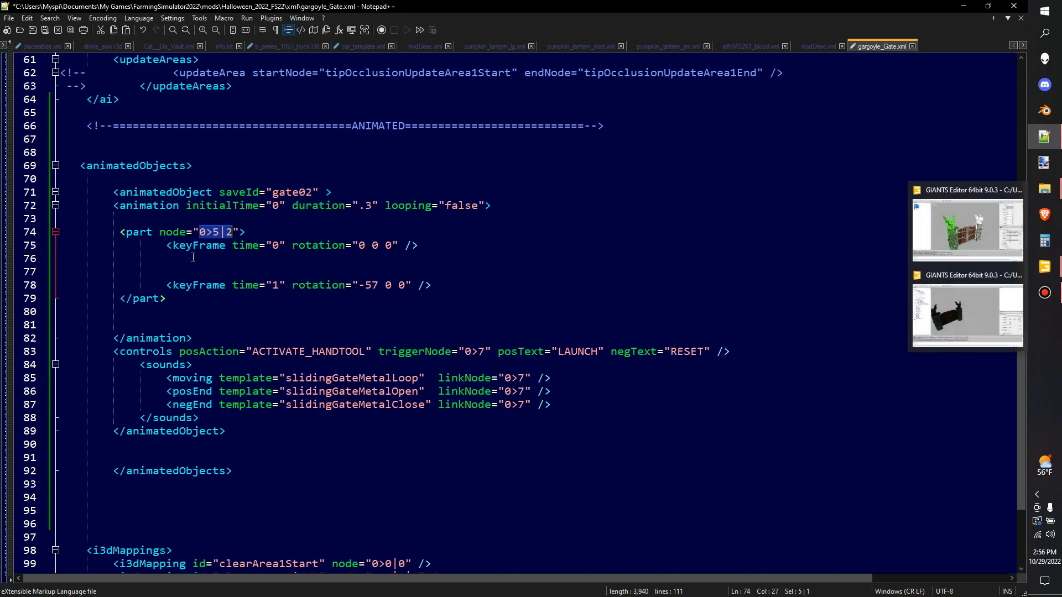
# Step: Remove the blank lines between the two rotation keyFrame entries of the animated part
pyautogui.click(186, 273)
pyautogui.press('BackSpace')
pyautogui.press('BackSpace')
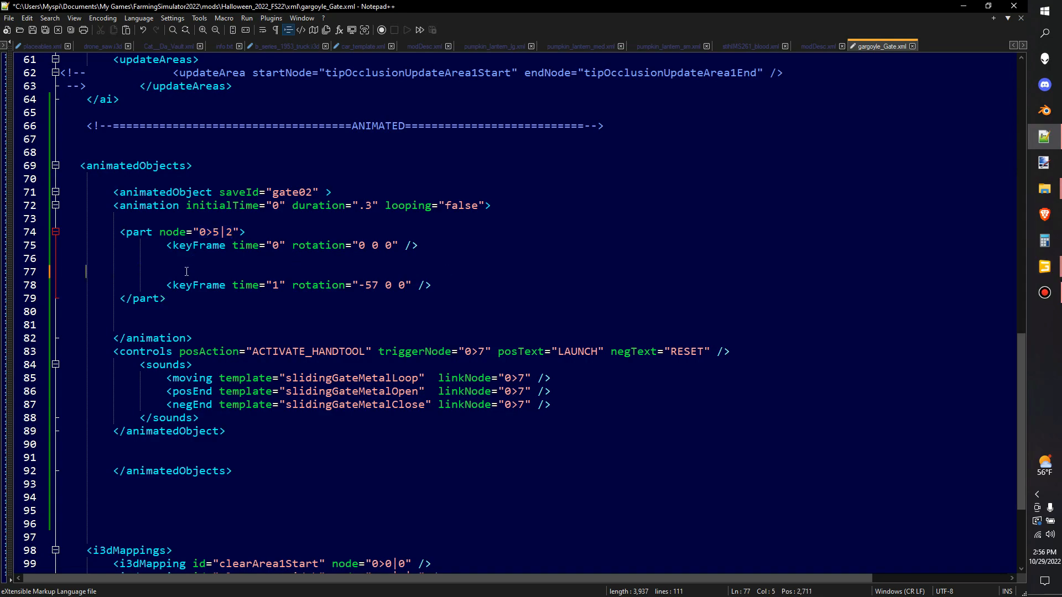
pyautogui.press('BackSpace')
pyautogui.press('BackSpace')
pyautogui.press('BackSpace')
# Step: Switch to GIANTS Editor, close gargoyles.i3d without saving changes, and bring up the gargoyle_Gate.i3d scene
pyautogui.moveTo(1059, 273)
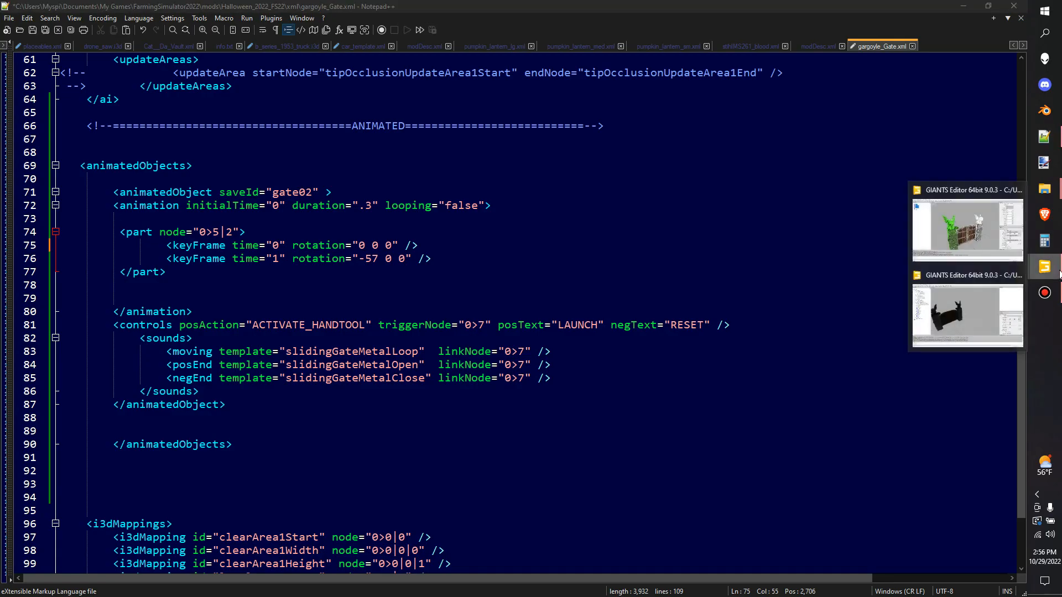
pyautogui.click(976, 231)
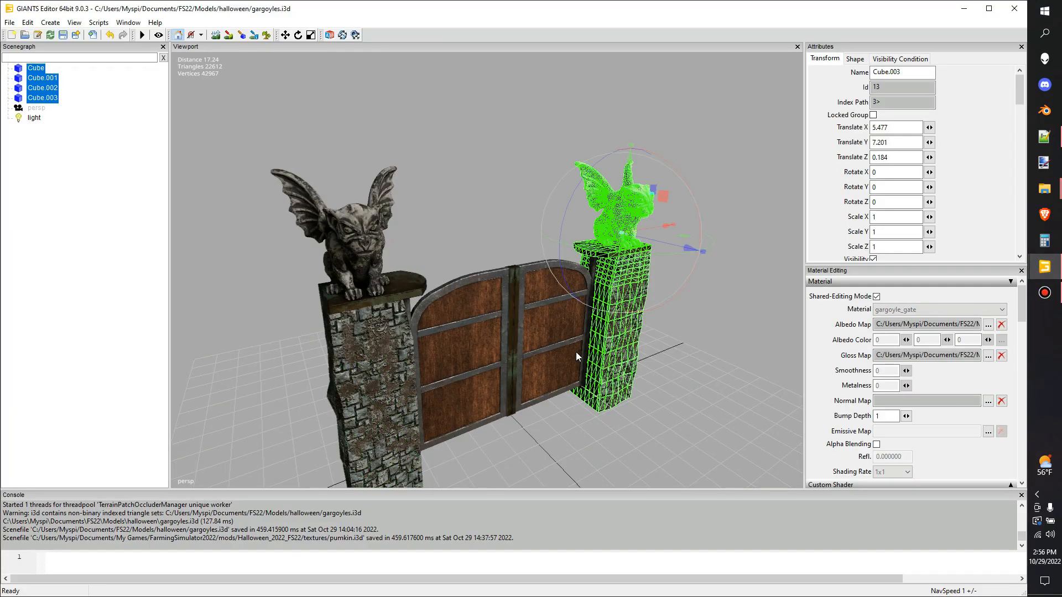
pyautogui.click(576, 352)
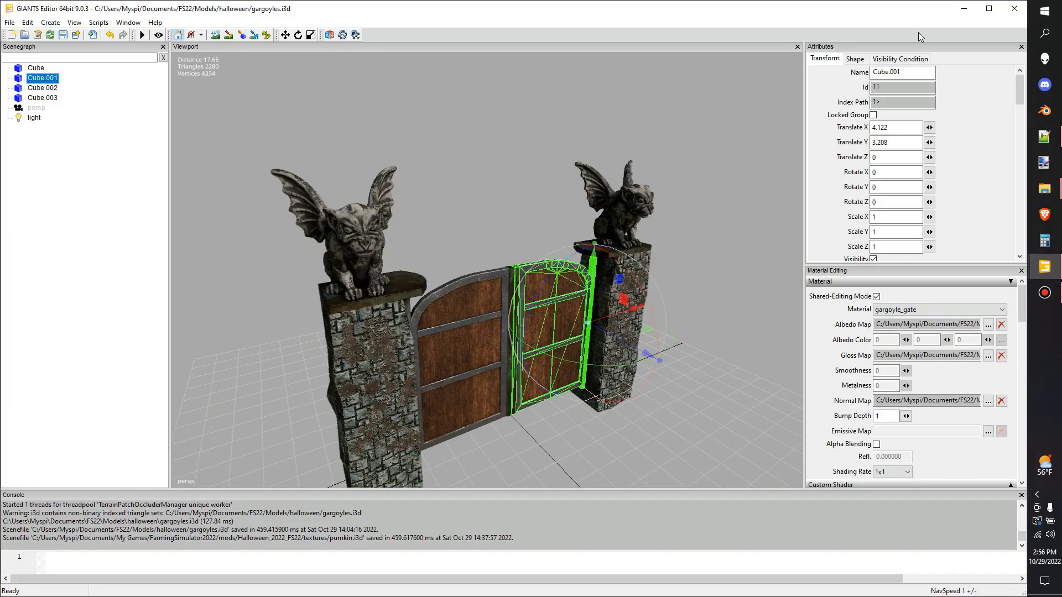
pyautogui.click(1014, 9)
pyautogui.click(569, 300)
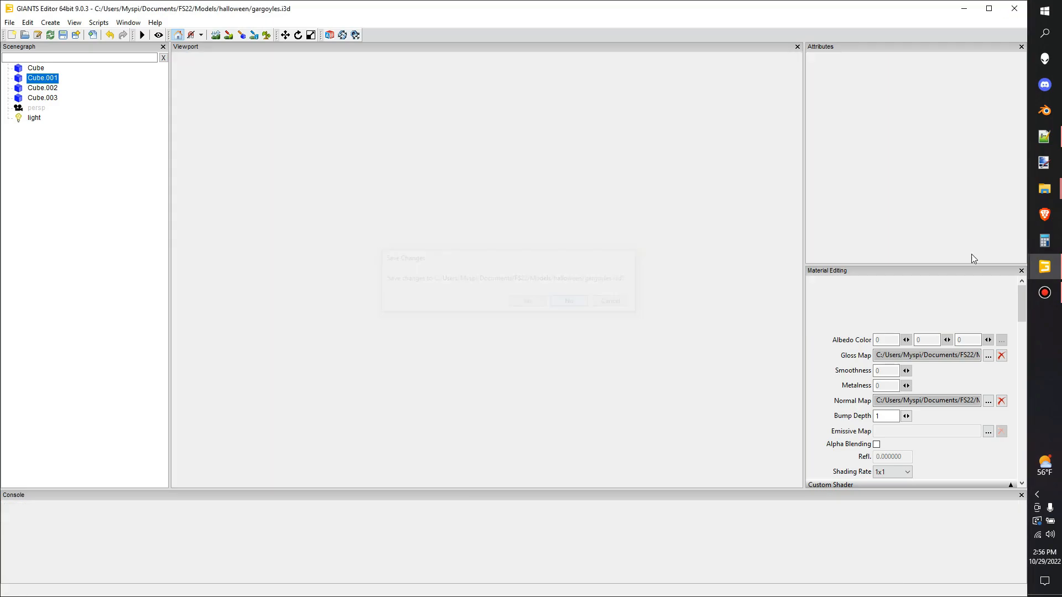
pyautogui.click(1043, 267)
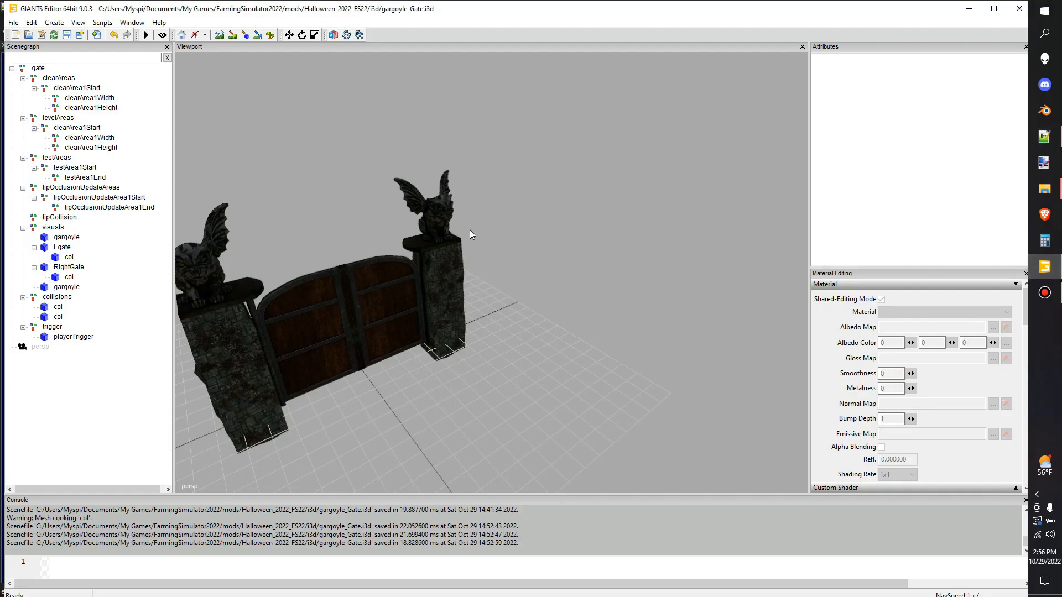
# Step: Copy the Lgate door's index path 0>5|1 from the scene and use it as the animated part's node in gargoyle_Gate.xml
pyautogui.keyDown('alt'); pyautogui.moveTo(470, 234); pyautogui.dragTo(514, 274); pyautogui.keyUp('alt')
pyautogui.click(58, 248)
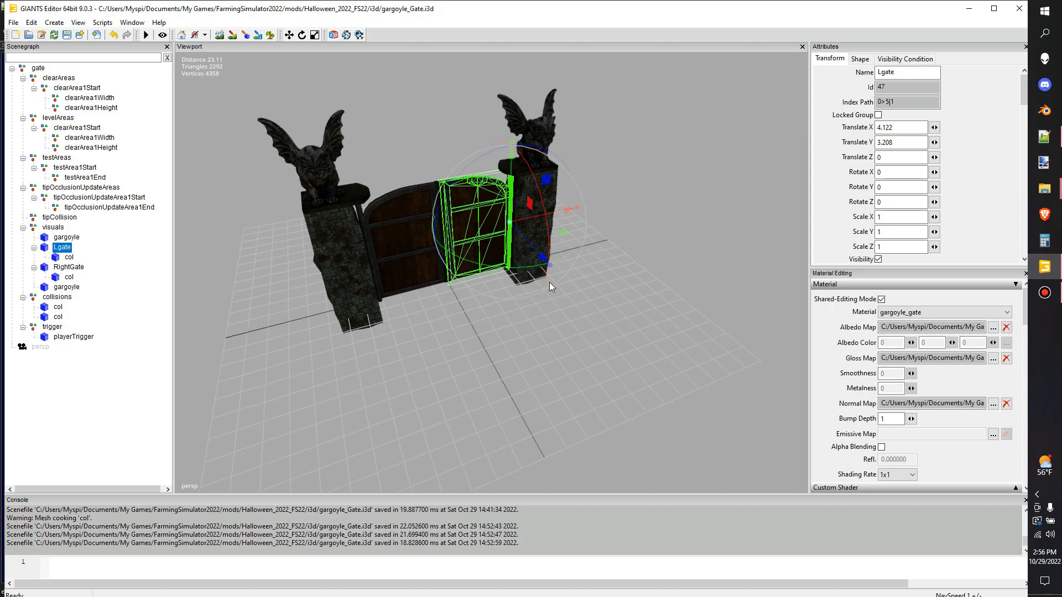
pyautogui.scroll(5, 553, 267)
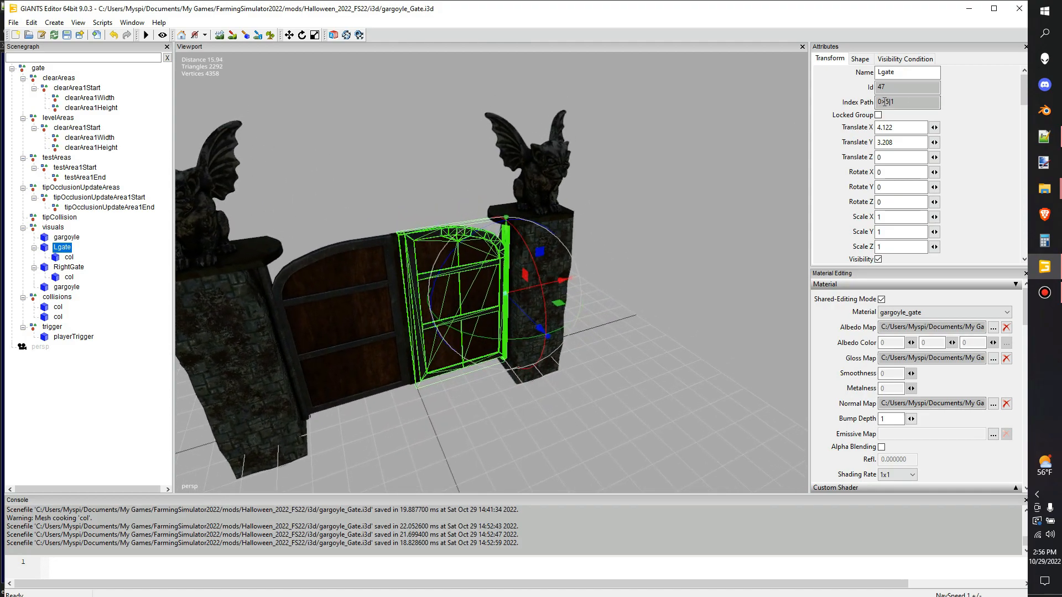
pyautogui.moveTo(896, 103); pyautogui.dragTo(849, 103)
pyautogui.hotkey('ctrl', 'c')
pyautogui.click(1049, 138)
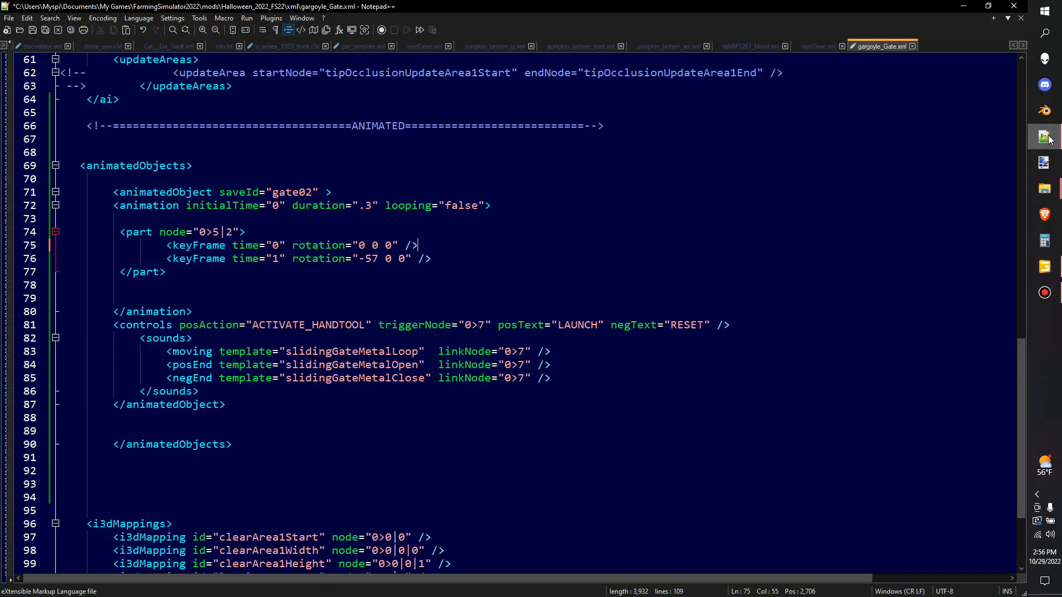
pyautogui.moveTo(199, 232); pyautogui.dragTo(232, 233)
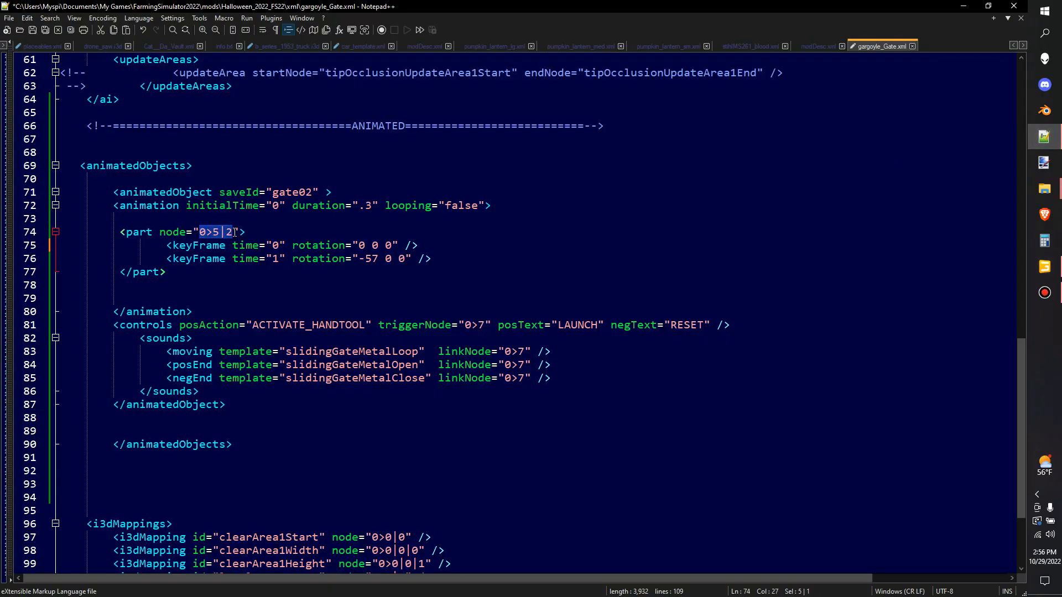
pyautogui.hotkey('ctrl', 'v')
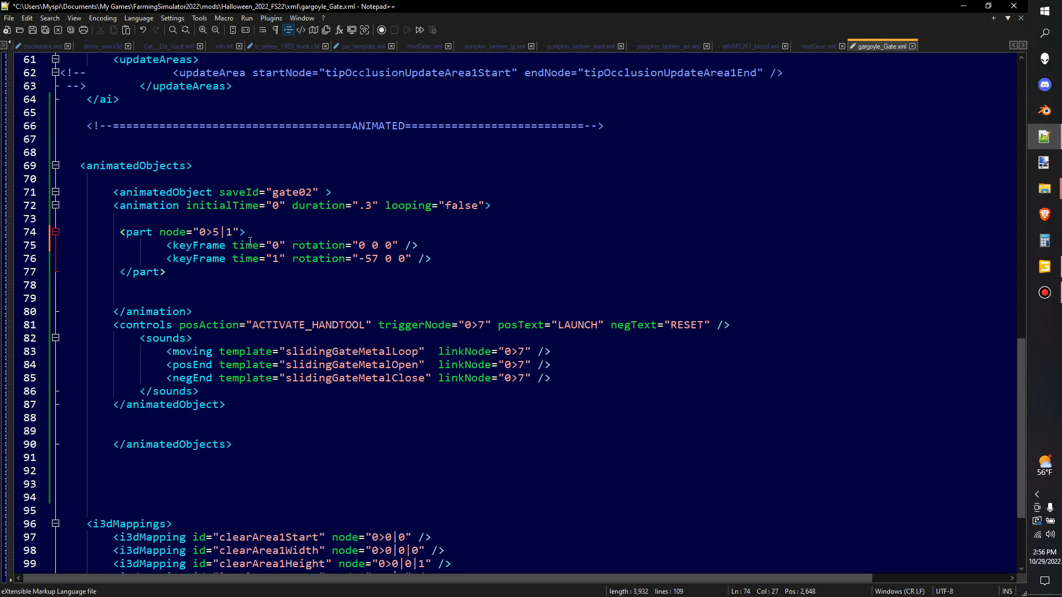
# Step: In GIANTS Editor, swing the Lgate door open and set its rotation to X 0, Y -90, Z 0
pyautogui.doubleClick(308, 246)
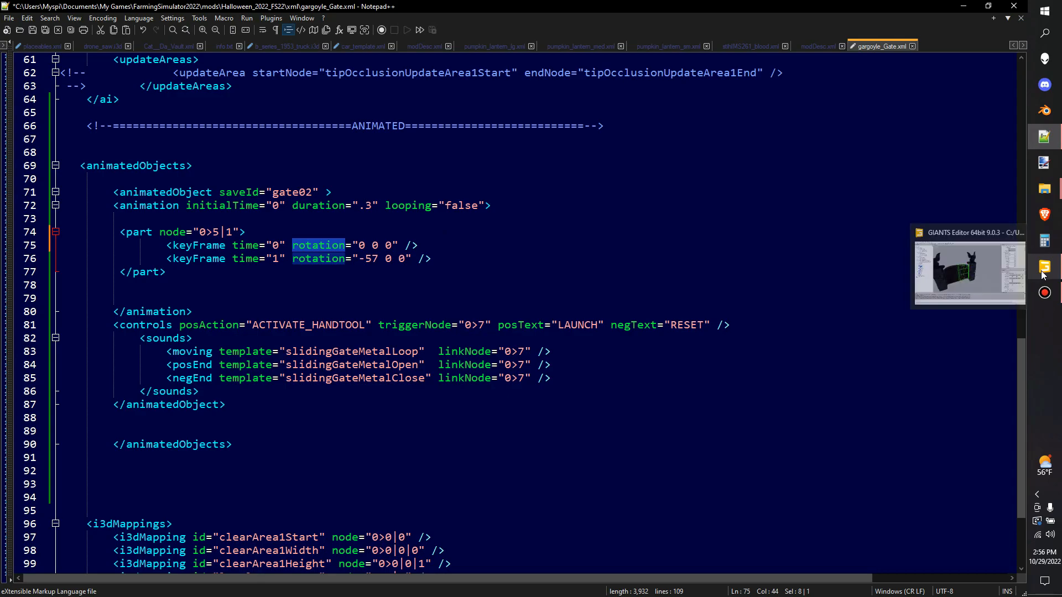
pyautogui.click(1042, 274)
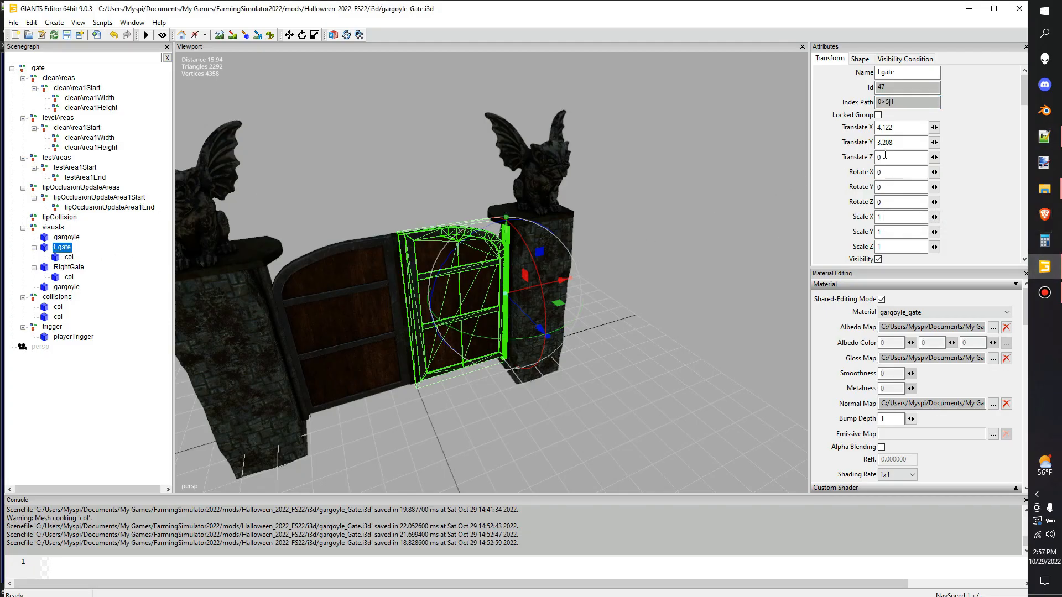
pyautogui.click(883, 202)
pyautogui.keyDown('alt'); pyautogui.moveTo(501, 348); pyautogui.dragTo(450, 280); pyautogui.keyUp('alt')
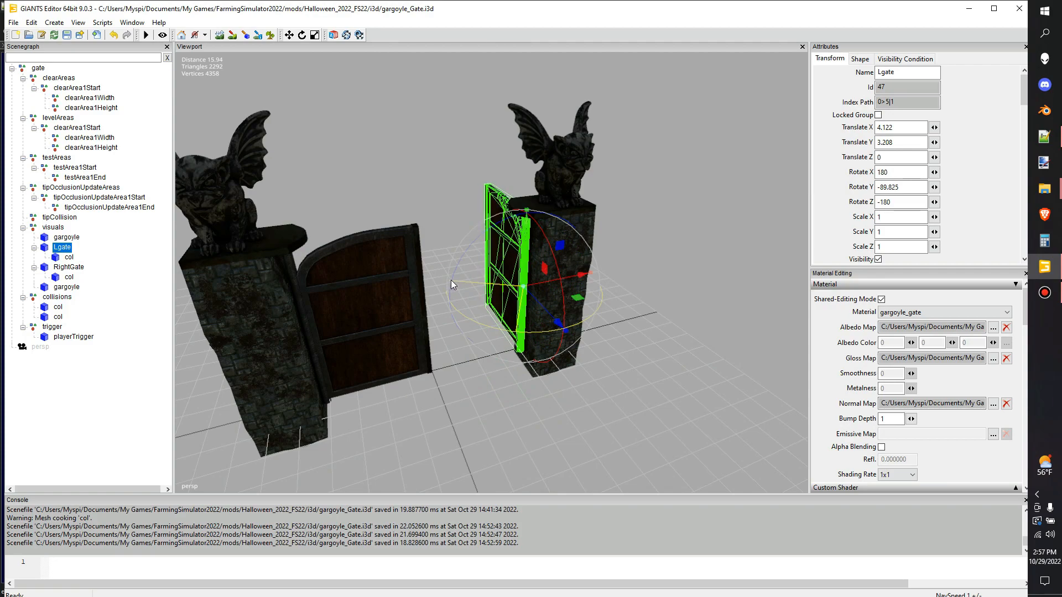
pyautogui.doubleClick(905, 172)
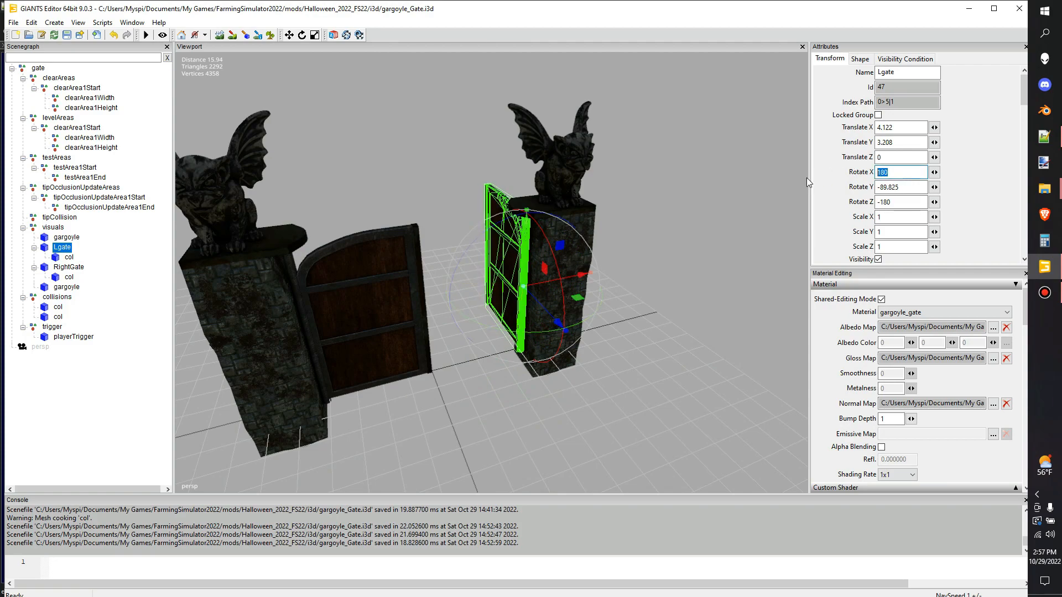
pyautogui.write('0')
pyautogui.press('Return')
pyautogui.doubleClick(883, 201)
pyautogui.write('0')
pyautogui.press('Return')
pyautogui.doubleClick(885, 187)
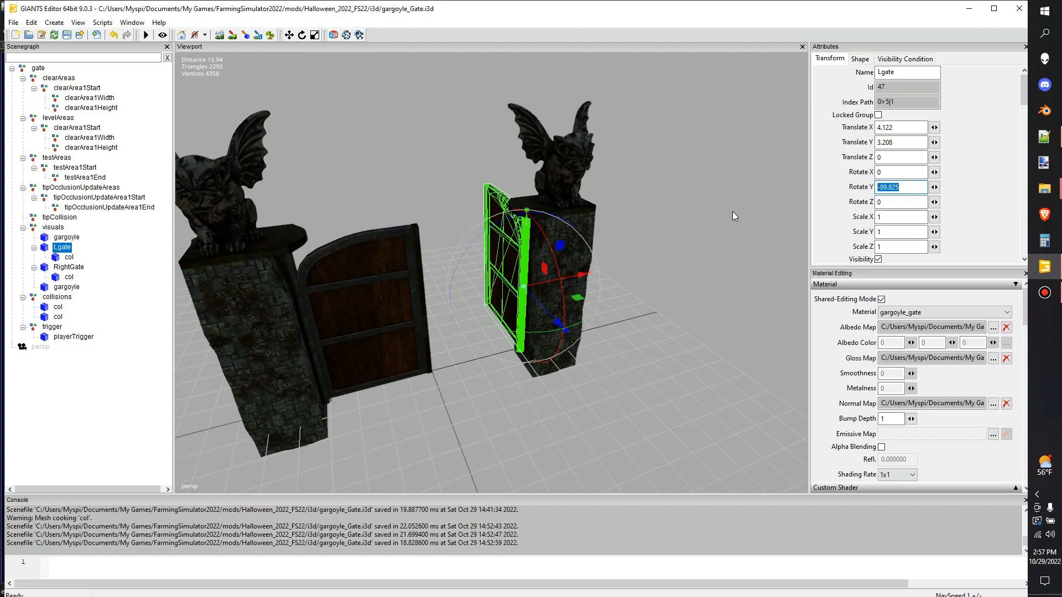
pyautogui.write('-90')
pyautogui.keyDown('alt'); pyautogui.moveTo(470, 304); pyautogui.dragTo(429, 339); pyautogui.keyUp('alt')
pyautogui.scroll(1, 429, 340)
pyautogui.click(899, 172)
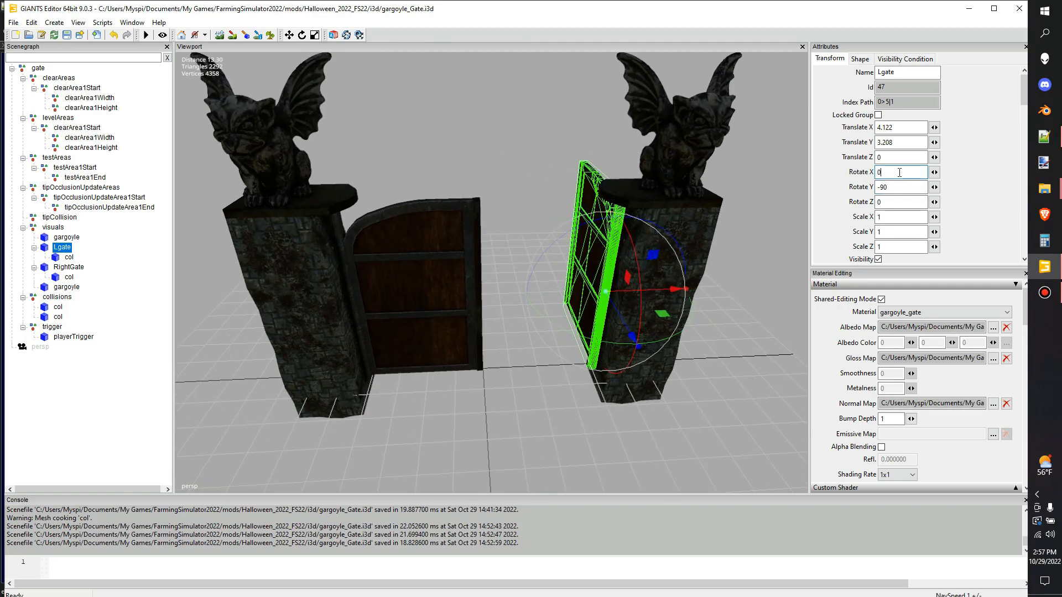
# Step: Switch to gargoyle_Gate.xml in Notepad++ and set the gate animation's duration to 2
pyautogui.click(1044, 136)
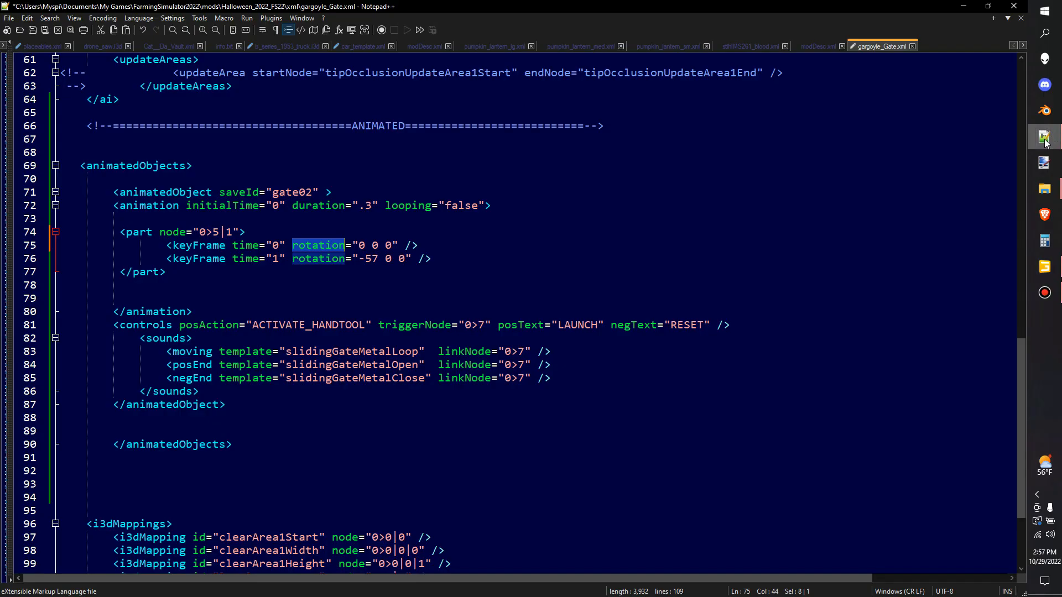
pyautogui.click(354, 255)
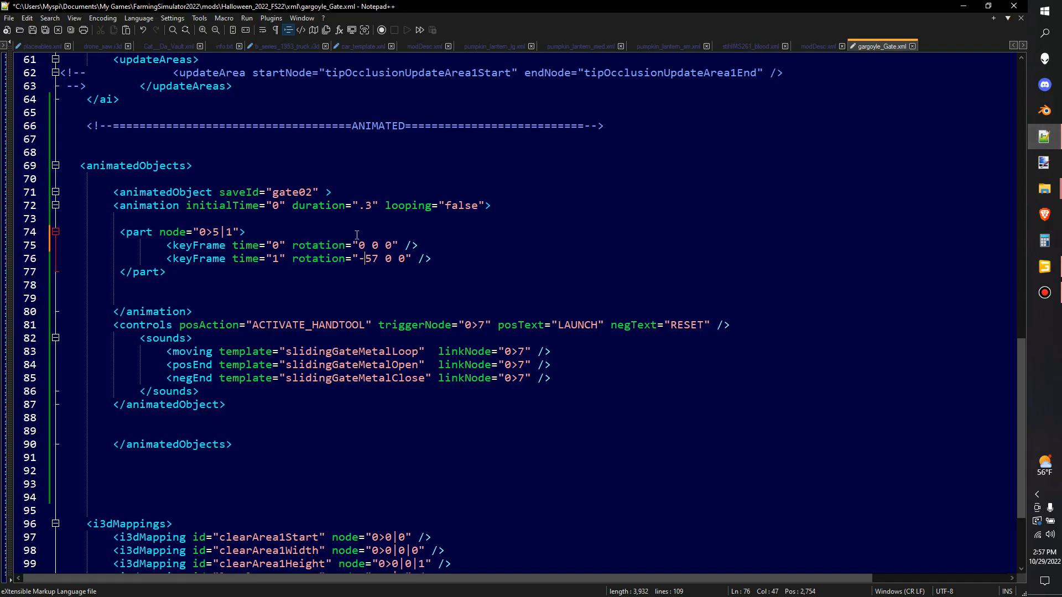
pyautogui.doubleClick(269, 246)
pyautogui.click(270, 246)
pyautogui.moveTo(360, 206); pyautogui.dragTo(370, 210)
pyautogui.write('2')
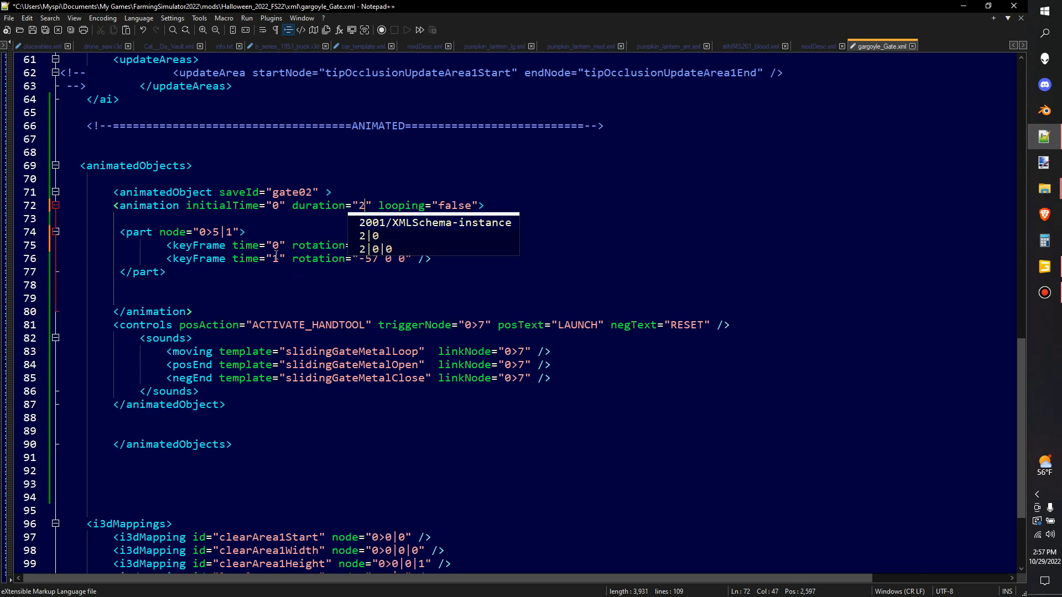
# Step: Set the time 1 keyFrame's rotation to 0 -90 0 and duplicate the whole part block directly below
pyautogui.click(349, 260)
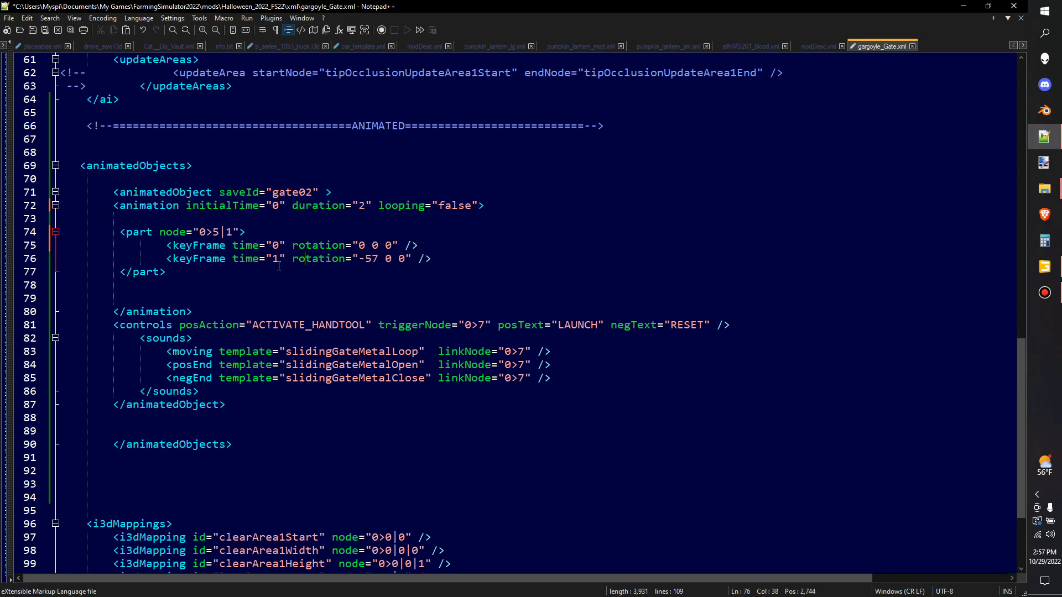
pyautogui.moveTo(360, 260); pyautogui.dragTo(406, 260)
pyautogui.write('0 -90 0')
pyautogui.moveTo(166, 272); pyautogui.dragTo(61, 233)
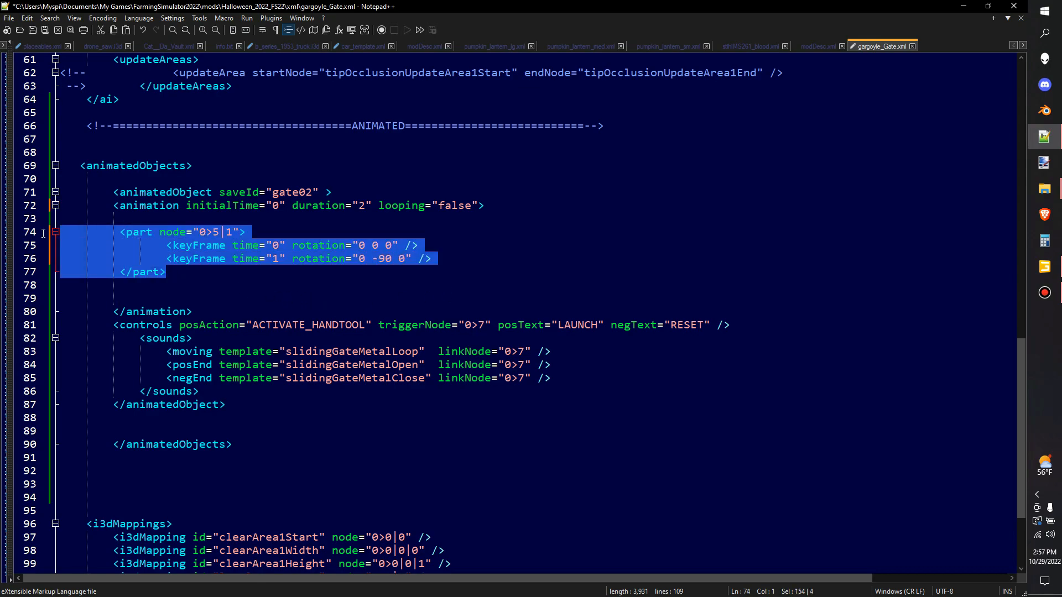
pyautogui.keyDown('ctrl'); pyautogui.moveTo(133, 272); pyautogui.dragTo(63, 288); pyautogui.keyUp('ctrl')
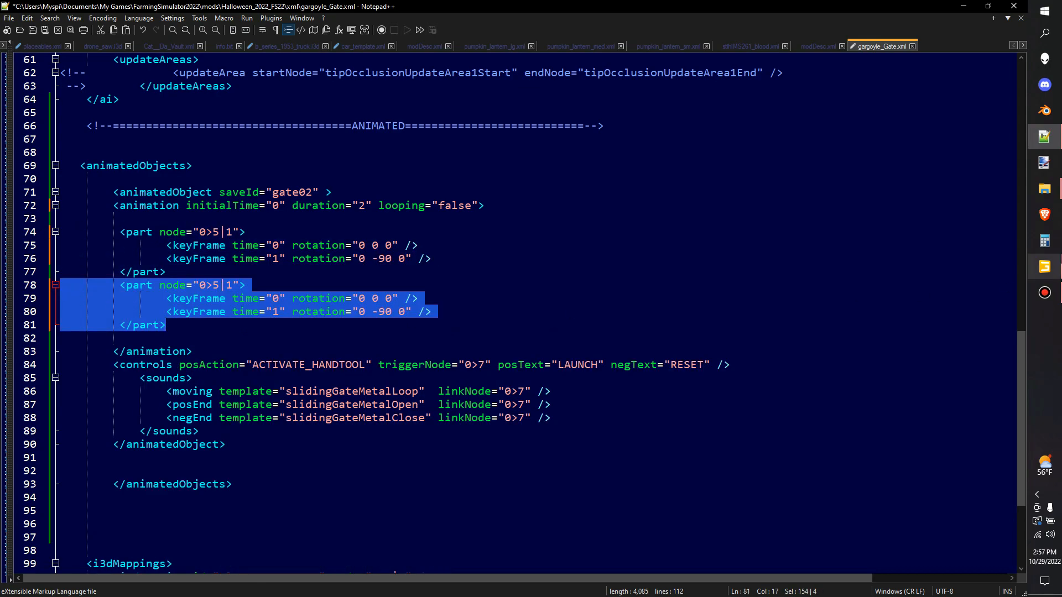
# Step: In GIANTS Editor, swing the RightGate door open and set its Y rotation to 90
pyautogui.click(1052, 273)
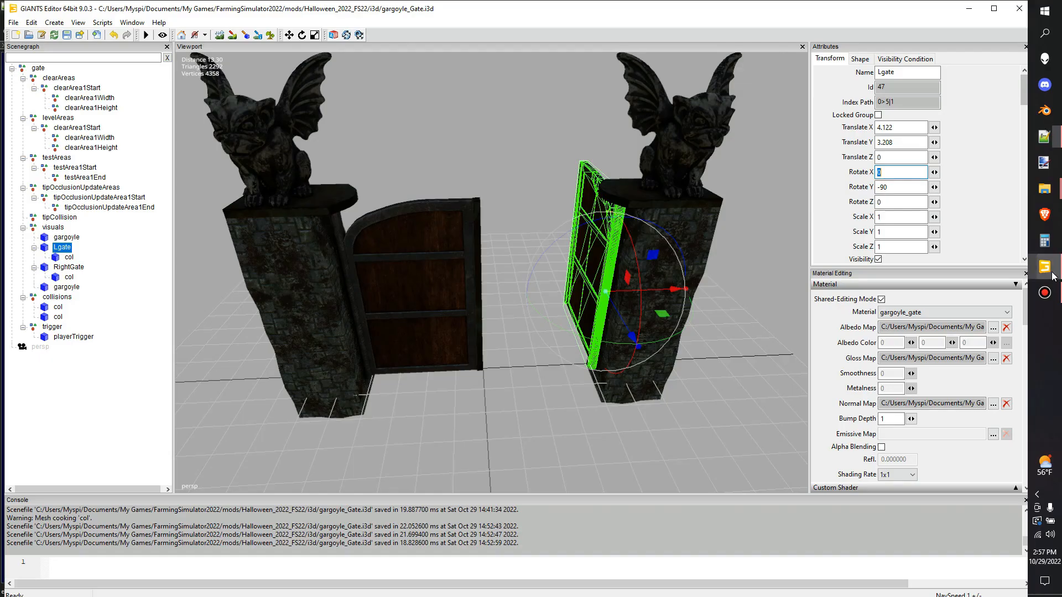
pyautogui.click(64, 267)
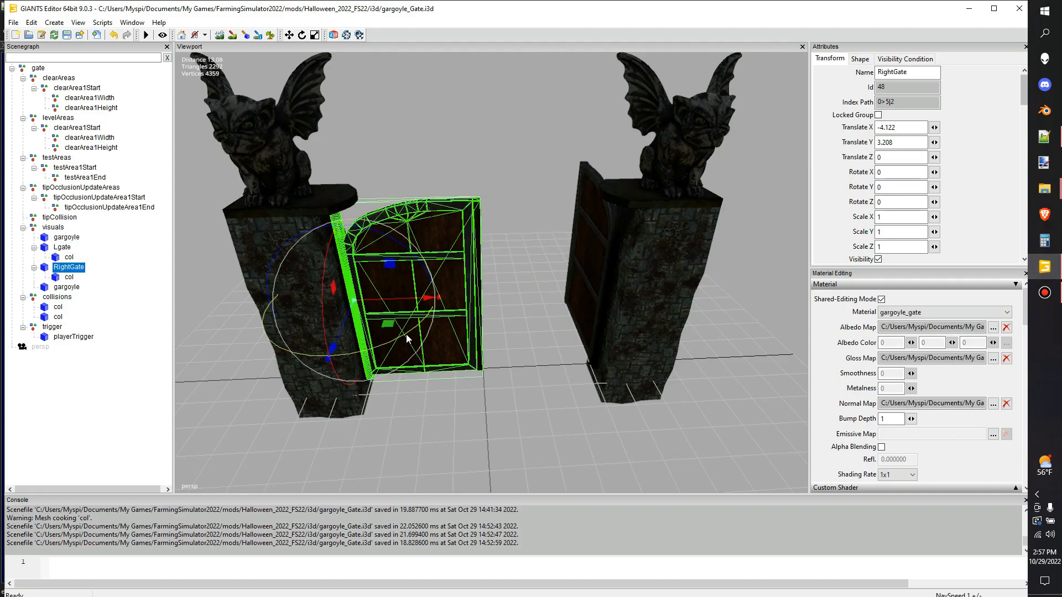
pyautogui.moveTo(406, 334); pyautogui.dragTo(409, 274)
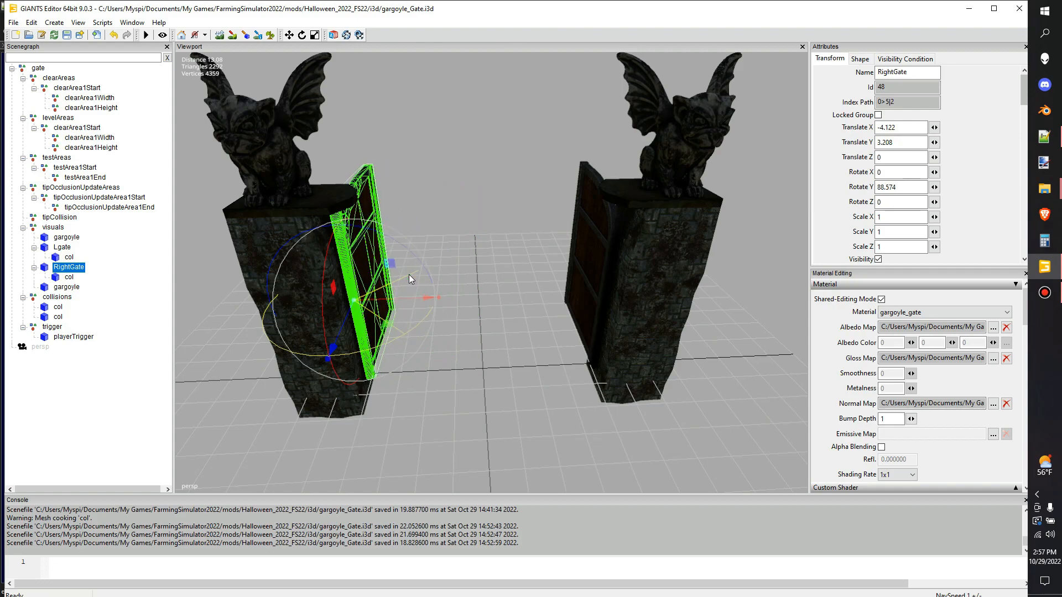
pyautogui.moveTo(908, 187); pyautogui.dragTo(802, 187)
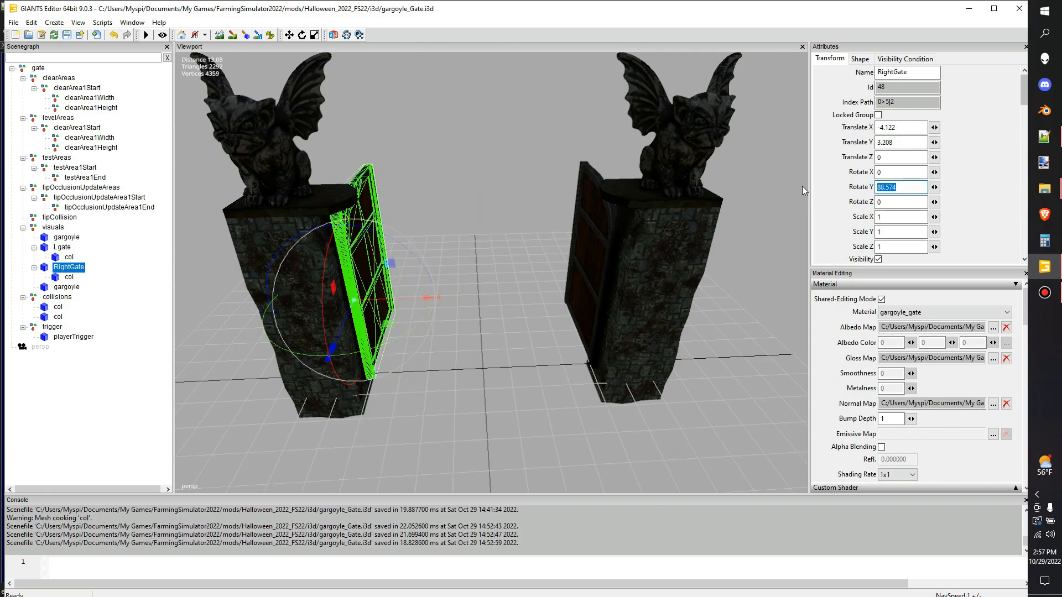
pyautogui.write('90')
pyautogui.press('Return')
# Step: In gargoyle_Gate.xml, change the duplicated part's node to 0>5|2 and its time 1 keyFrame rotation to 0 90 0
pyautogui.click(1043, 139)
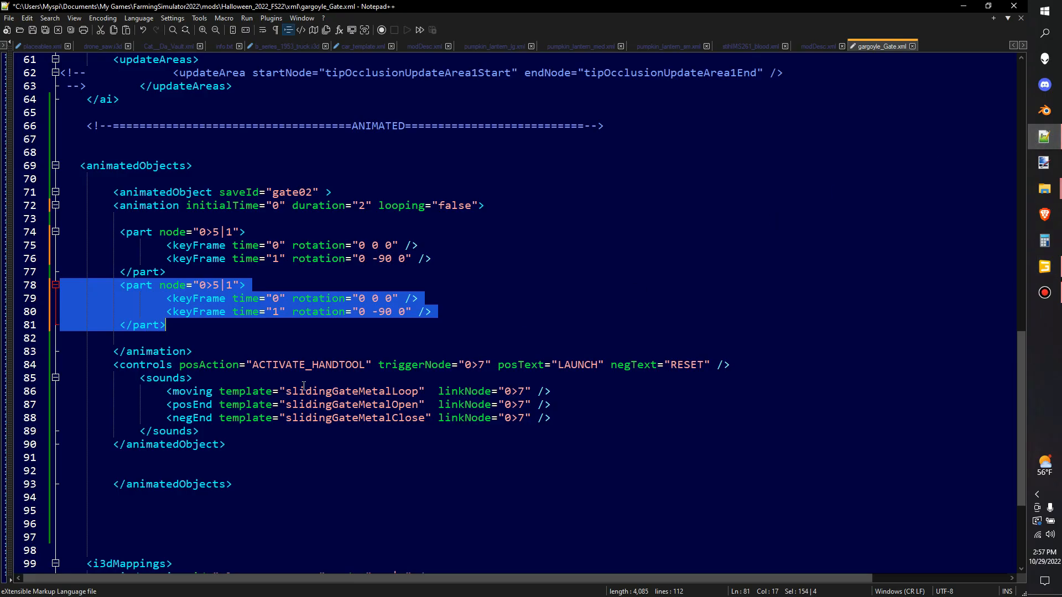
pyautogui.click(311, 313)
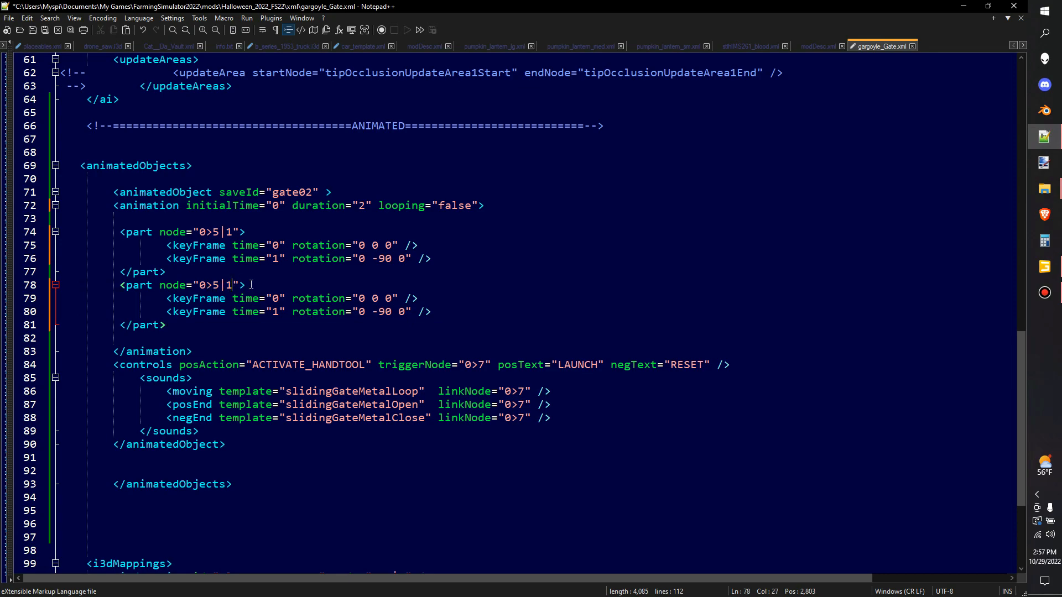
pyautogui.press('BackSpace')
pyautogui.write('2')
pyautogui.click(541, 293)
pyautogui.press('BackSpace')
pyautogui.click(433, 403)
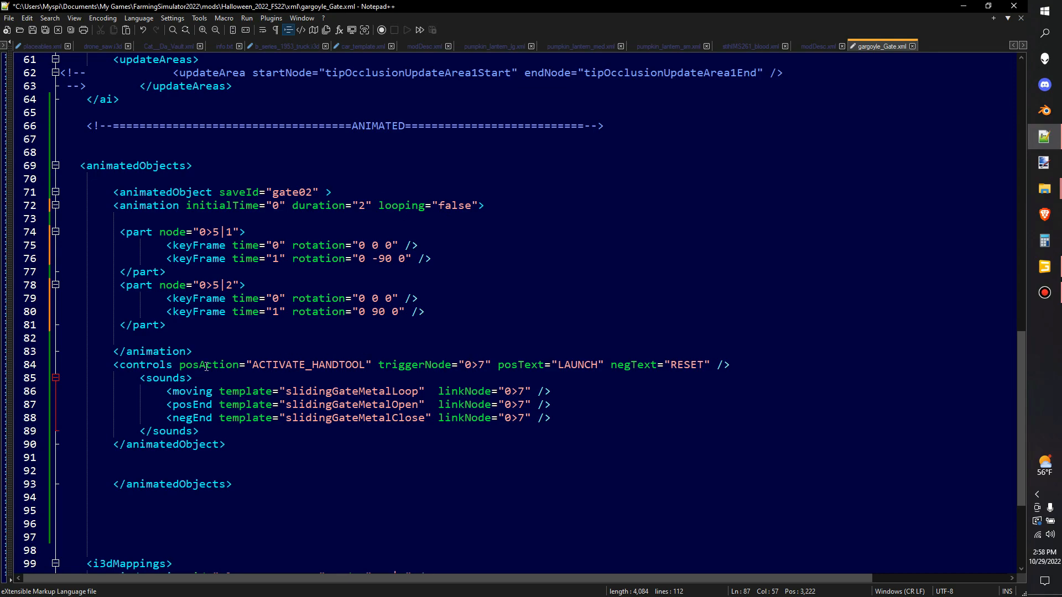
# Step: In GIANTS Editor, shift the playerTrigger box along Z to about -1.389
pyautogui.moveTo(469, 364); pyautogui.dragTo(480, 365)
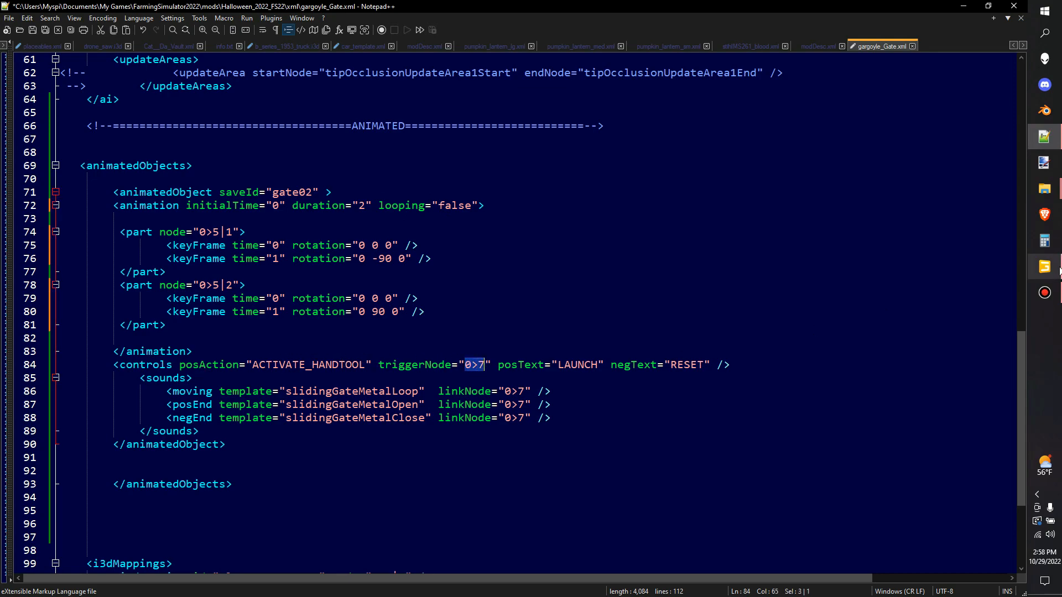
pyautogui.click(1043, 267)
pyautogui.click(66, 337)
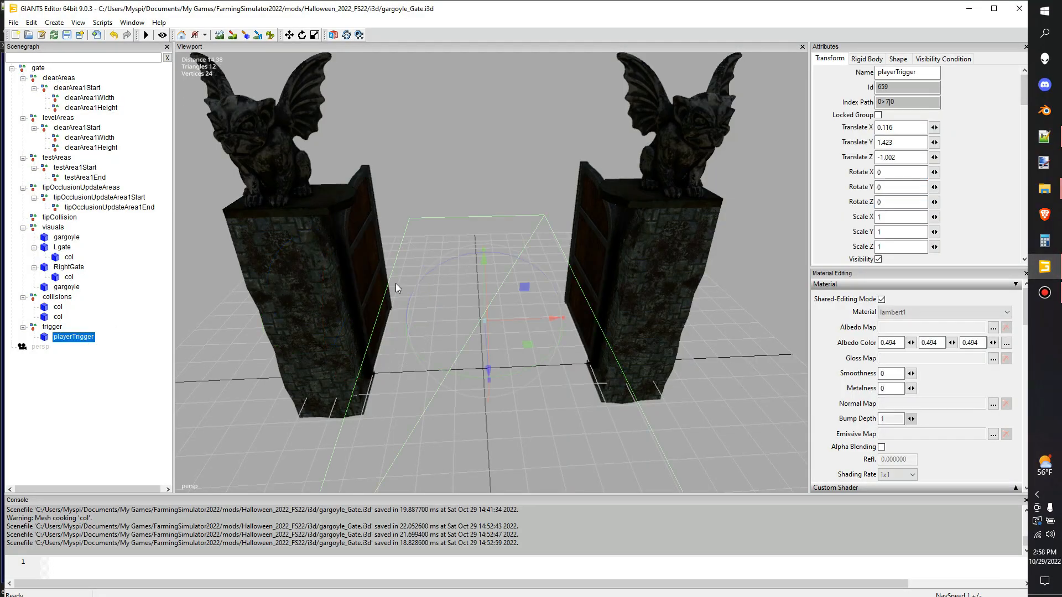
pyautogui.keyDown('alt'); pyautogui.moveTo(563, 275); pyautogui.dragTo(770, 357); pyautogui.keyUp('alt')
pyautogui.scroll(-5, 748, 357)
pyautogui.moveTo(542, 307); pyautogui.dragTo(546, 307)
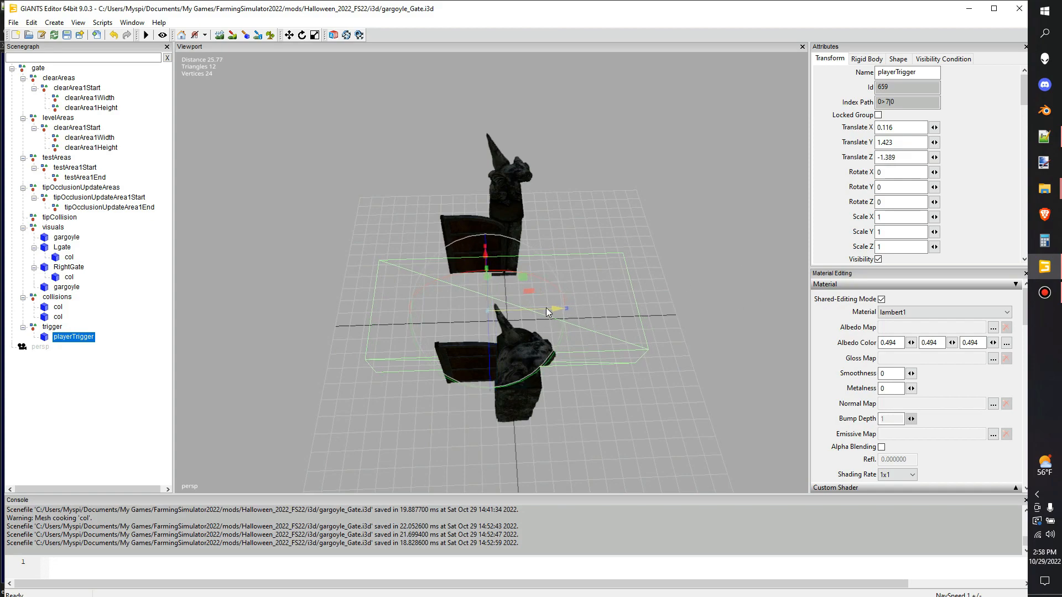
# Step: Copy the playerTrigger's index path 0>7|0 and paste it as the controls entry's triggerNode in gargoyle_Gate.xml
pyautogui.moveTo(902, 108); pyautogui.dragTo(875, 104)
pyautogui.hotkey('ctrl', 'c')
pyautogui.click(1044, 136)
pyautogui.click(397, 433)
pyautogui.moveTo(465, 365); pyautogui.dragTo(483, 365)
pyautogui.hotkey('ctrl', 'v')
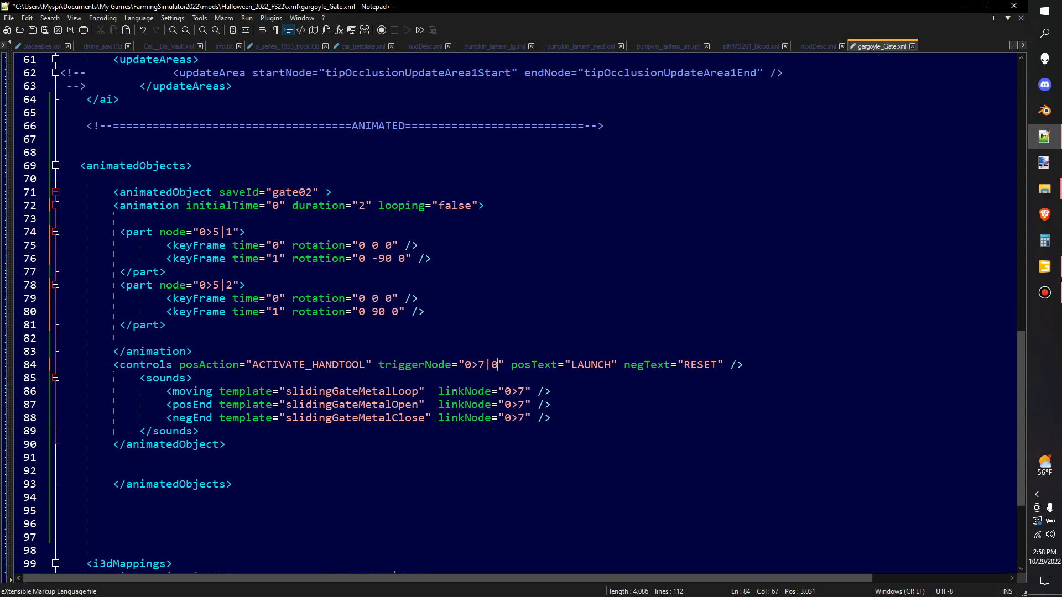
# Step: Look up the collisions group's index path in GIANTS Editor for comparison with the sound linkNode in gargoyle_Gate.xml
pyautogui.moveTo(437, 391); pyautogui.dragTo(496, 395)
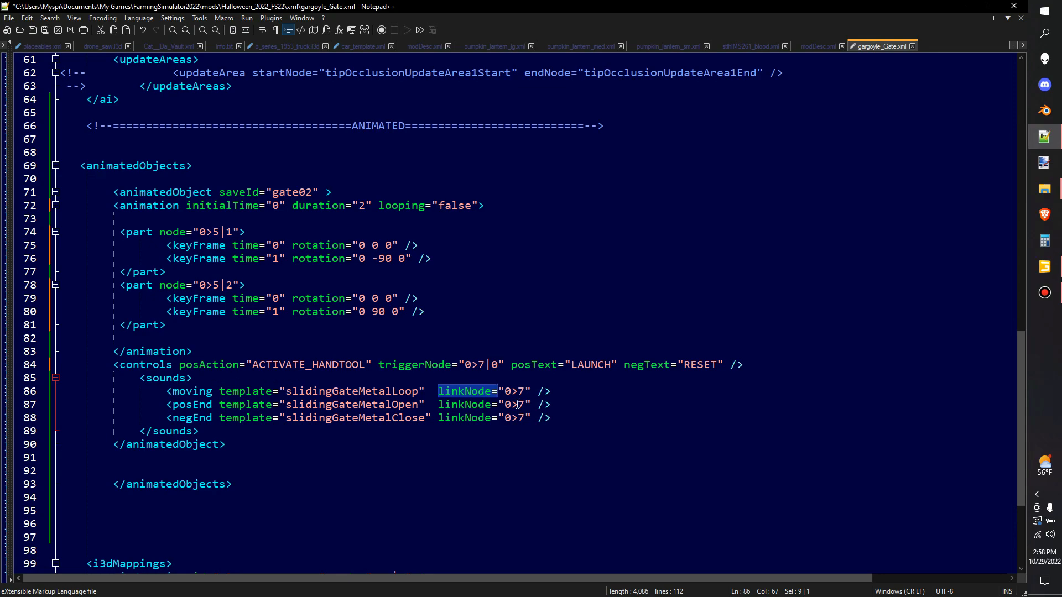
pyautogui.click(1044, 266)
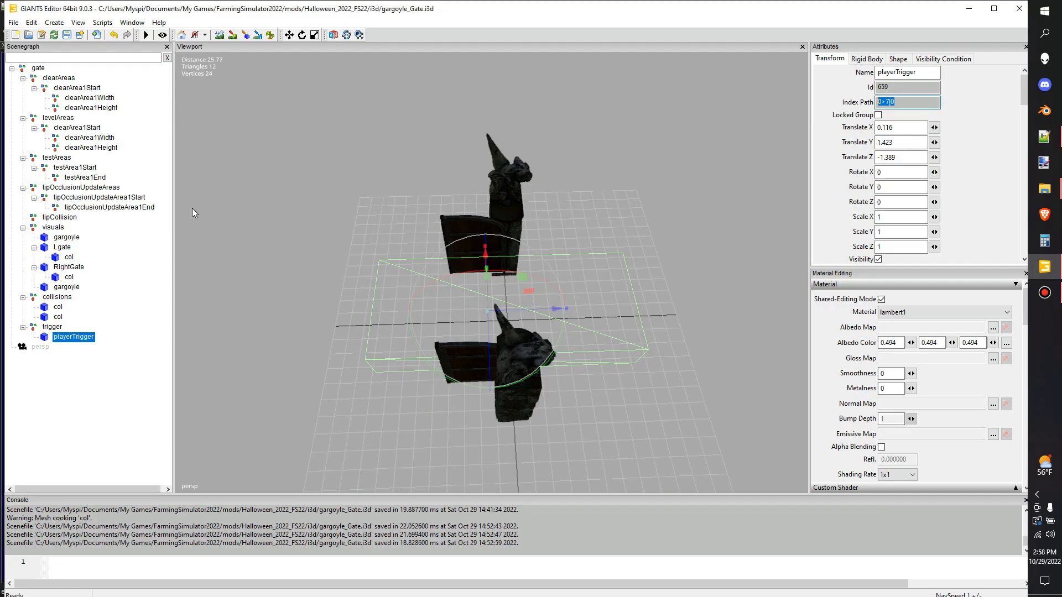
pyautogui.click(57, 298)
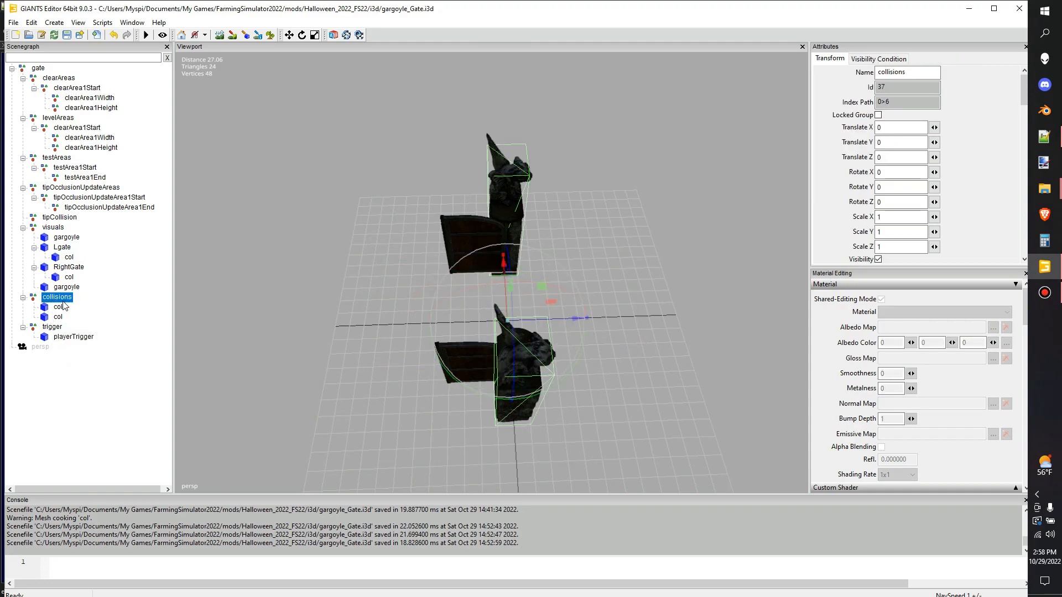
pyautogui.moveTo(302, 317); pyautogui.dragTo(429, 324, button='middle')
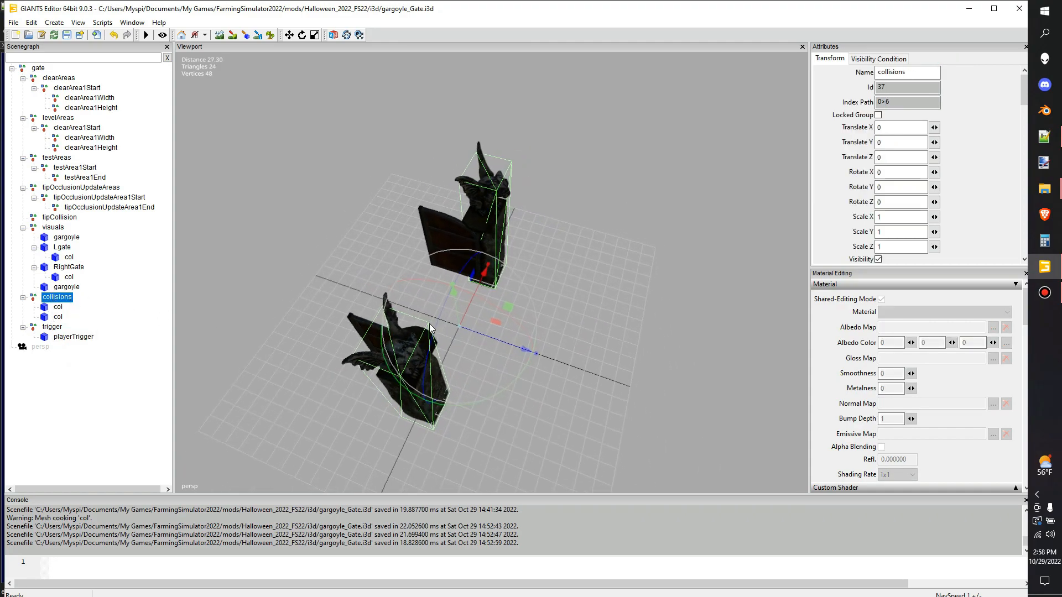
pyautogui.doubleClick(883, 102)
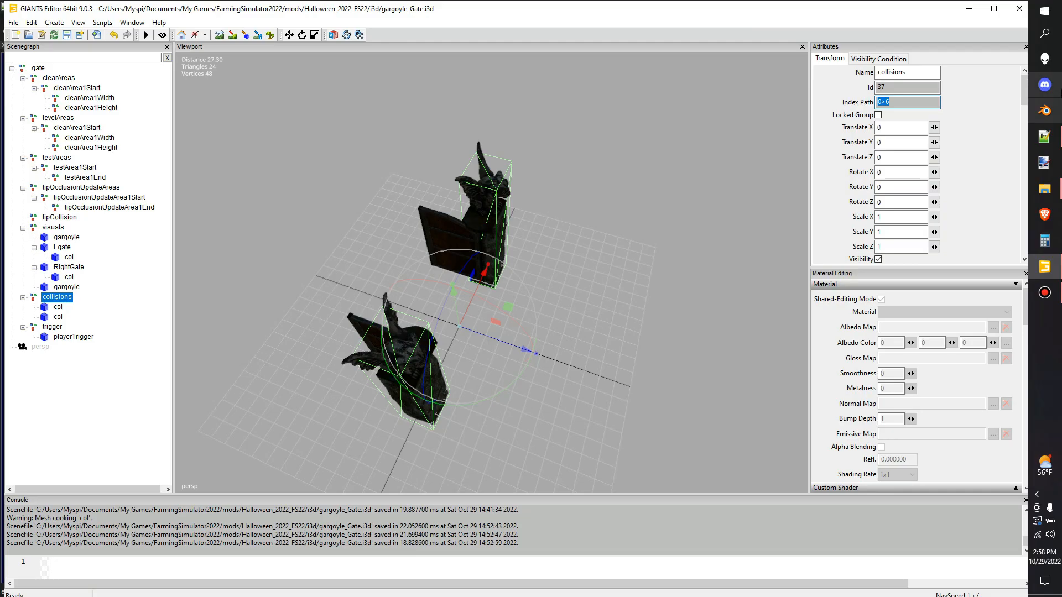
pyautogui.click(1043, 137)
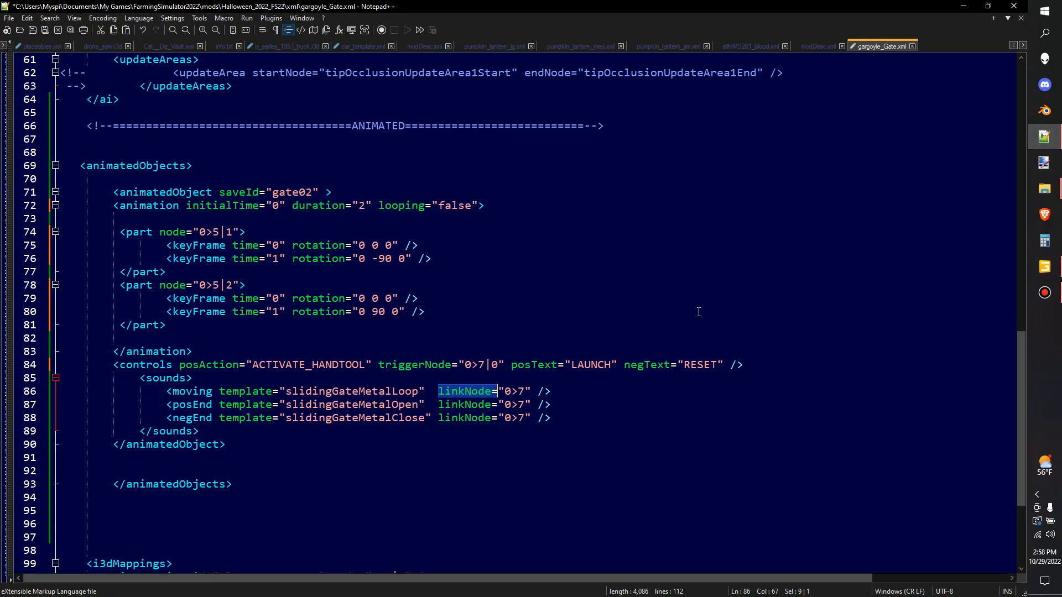
# Step: Review the three sound linkNode entries and the earlier sections of gargoyle_Gate.xml up to the store data
pyautogui.click(520, 393)
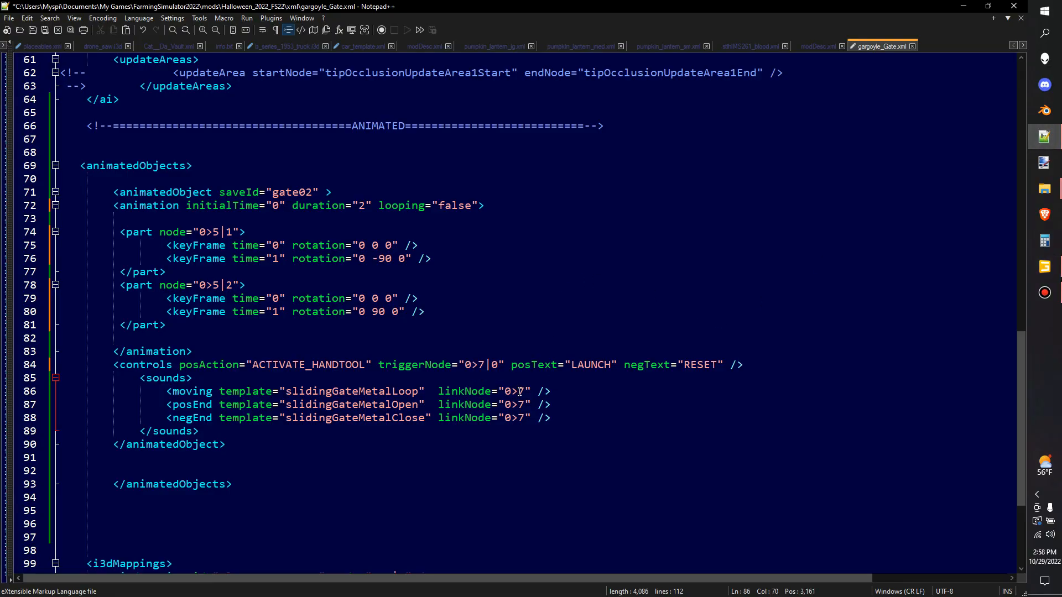
pyautogui.moveTo(519, 392); pyautogui.dragTo(523, 417)
pyautogui.click(523, 418)
pyautogui.press('alt')
pyautogui.click(312, 486)
pyautogui.scroll(13, 483, 381)
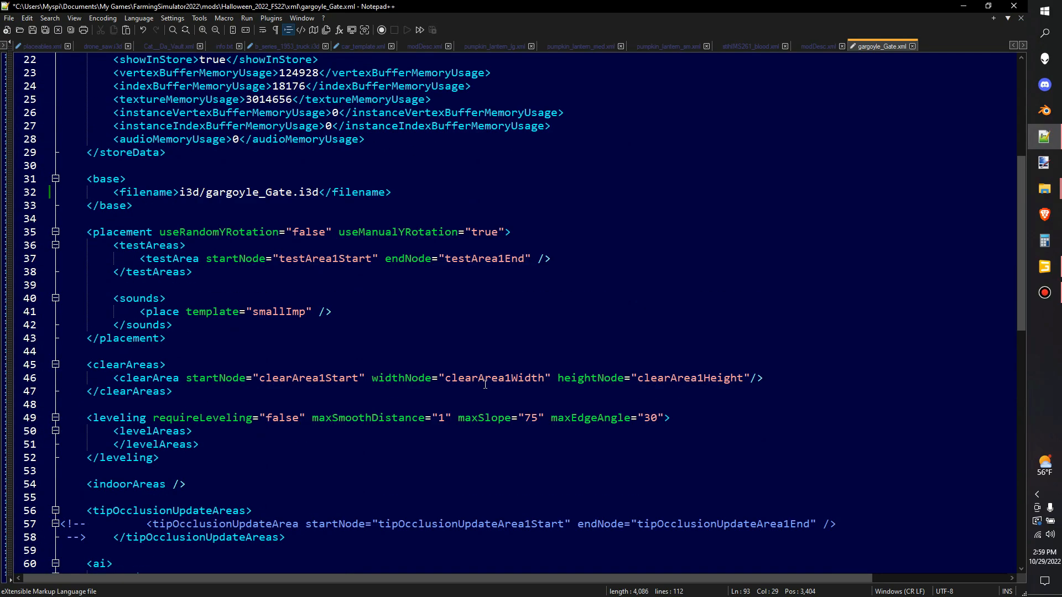
pyautogui.scroll(6, 485, 384)
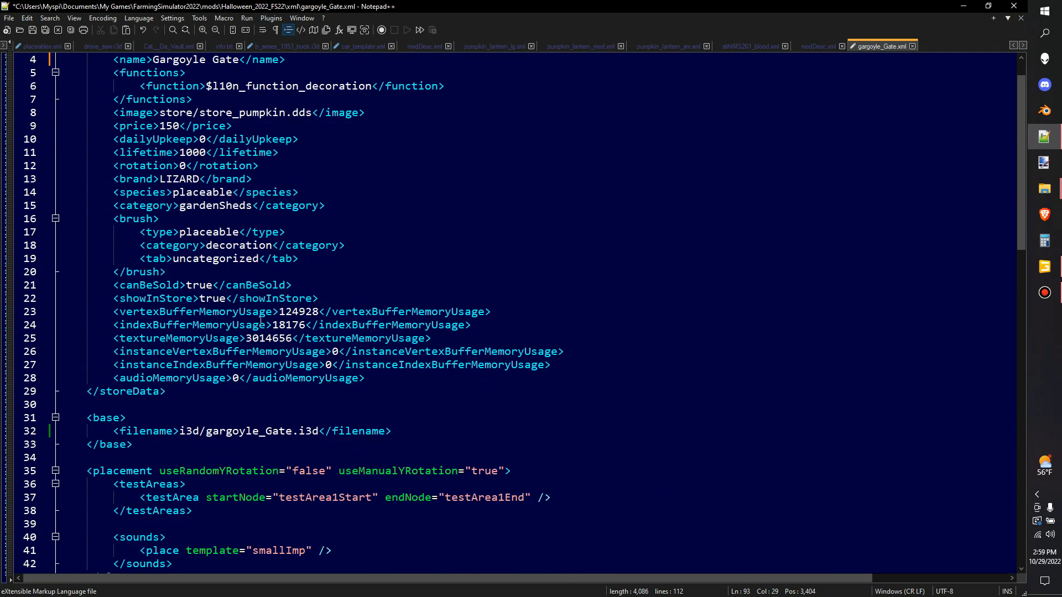
pyautogui.scroll(1, 153, 231)
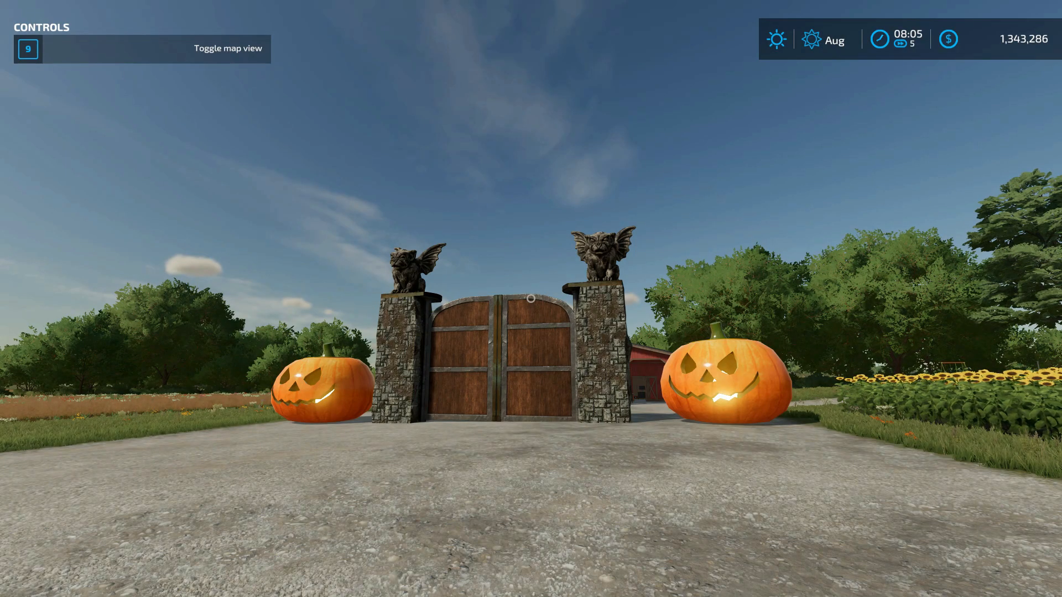
# Step: In Farming Simulator 22, walk up to the placed gargoyle gate and test opening and closing its doors with LAUNCH and RESET
pyautogui.press('w')
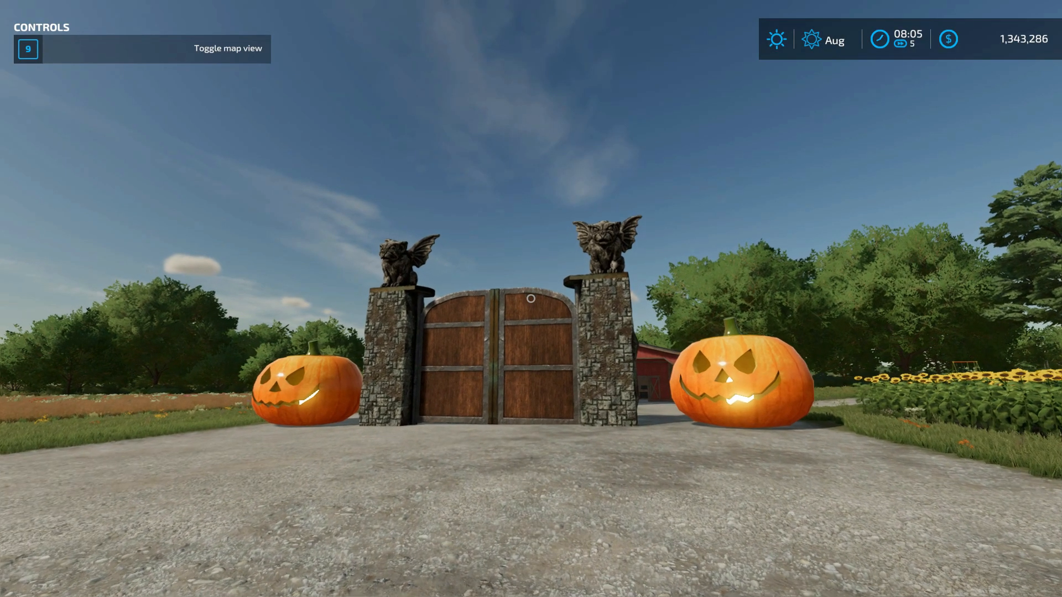
pyautogui.press('w')
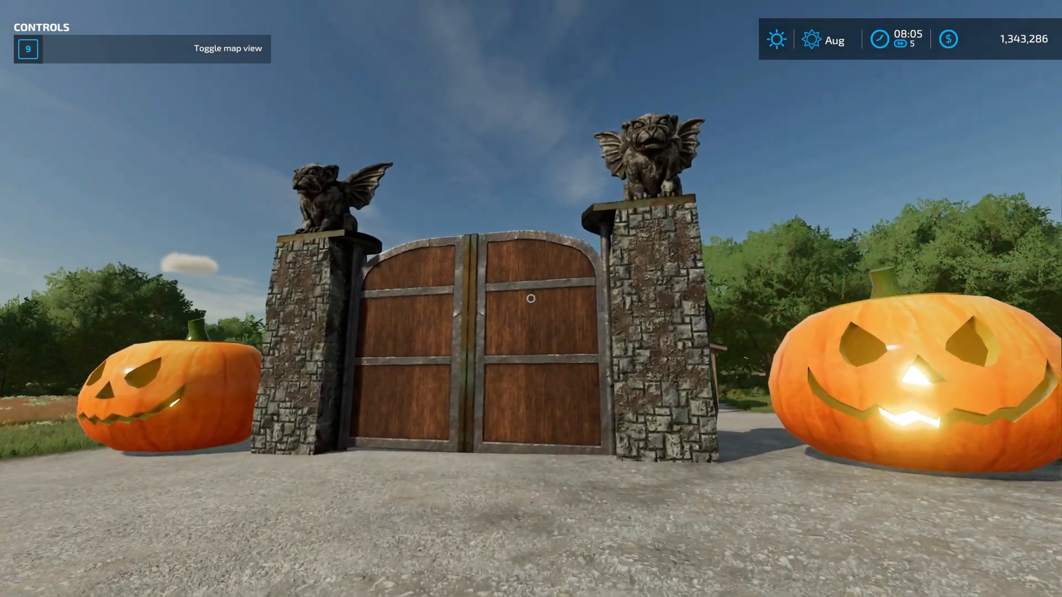
pyautogui.press('w')
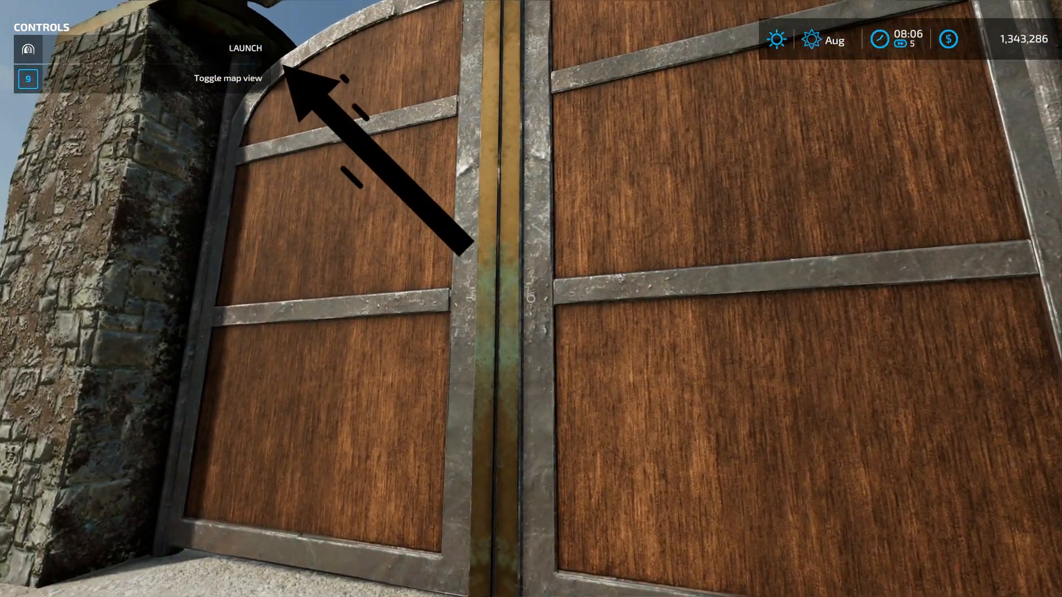
pyautogui.click(531, 298)
pyautogui.press('s')
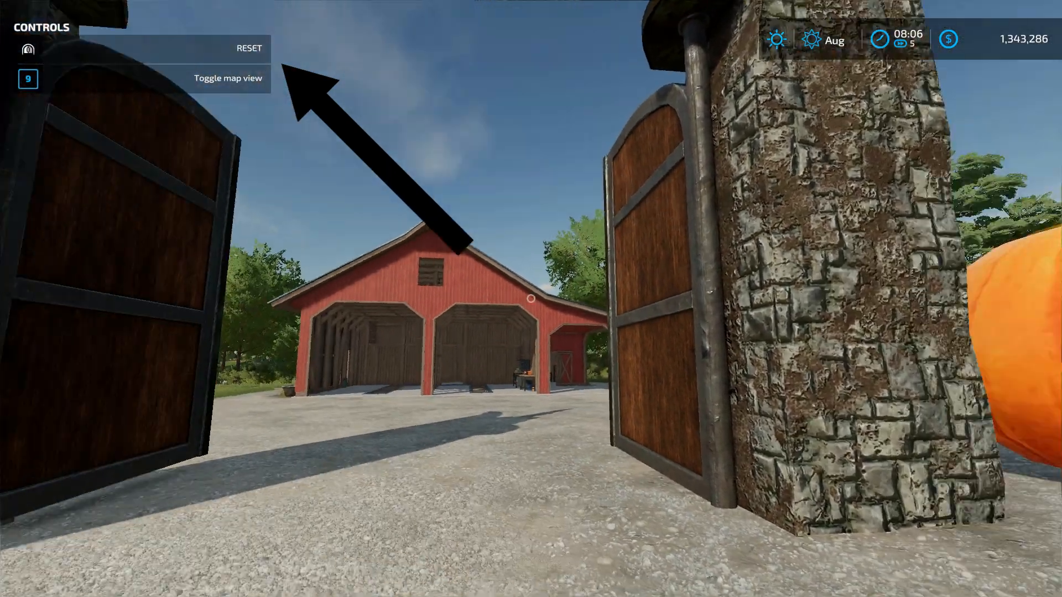
pyautogui.click(531, 299)
pyautogui.press('s')
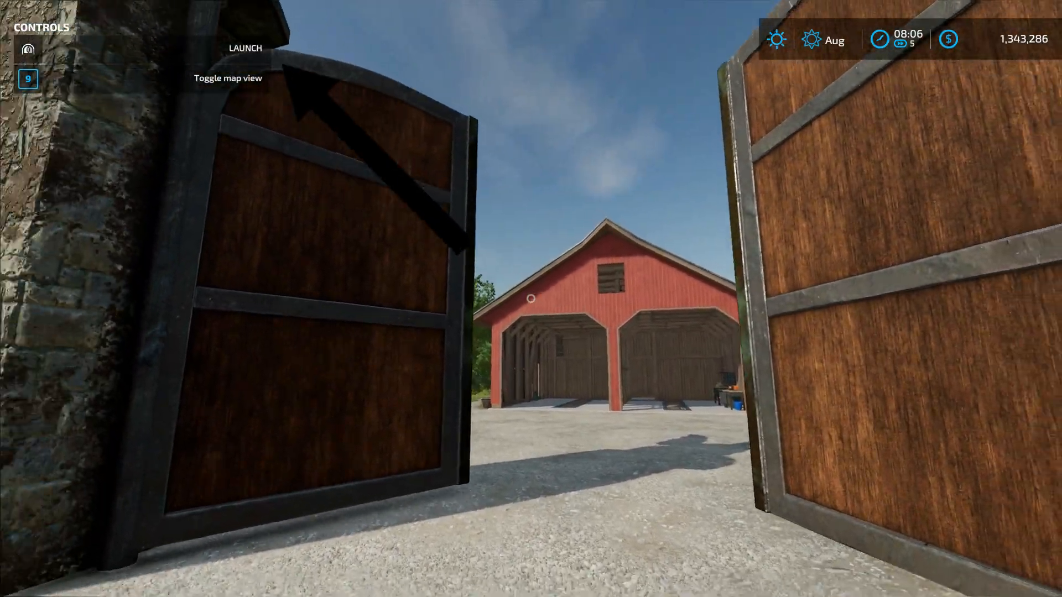
# Step: Back away to view the closed gate from the side, then return to it and launch the doors open again
pyautogui.press('s')
pyautogui.press('a')
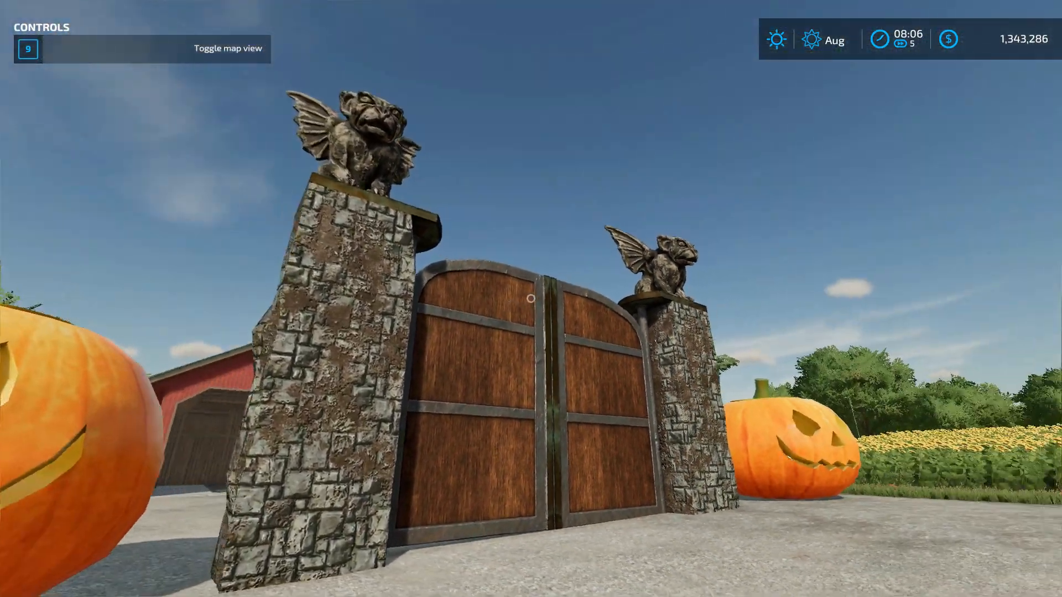
pyautogui.press('w')
pyautogui.press('w')
pyautogui.press('d')
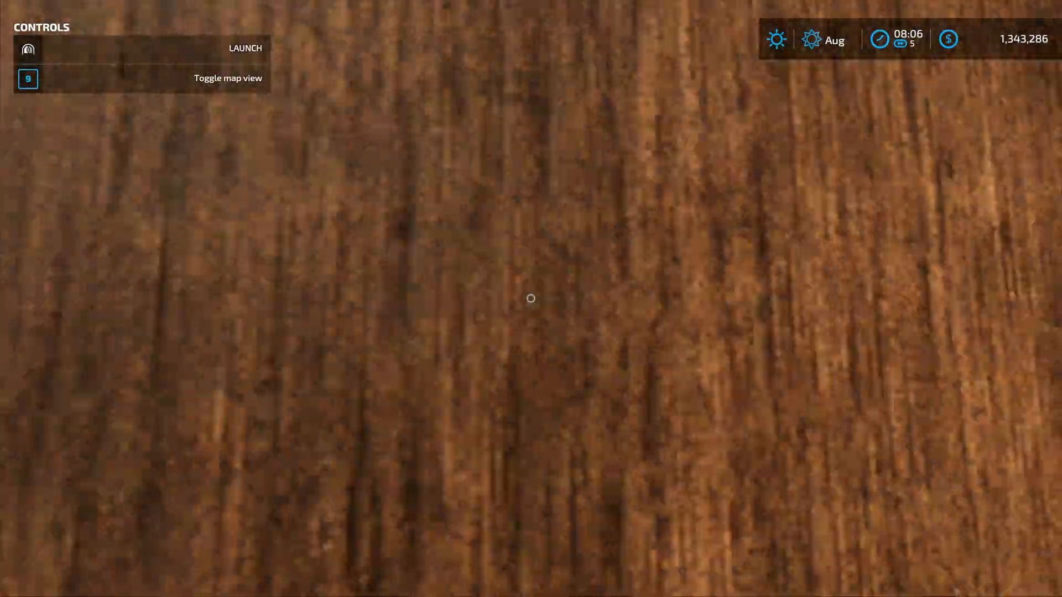
pyautogui.click(531, 299)
pyautogui.press('s')
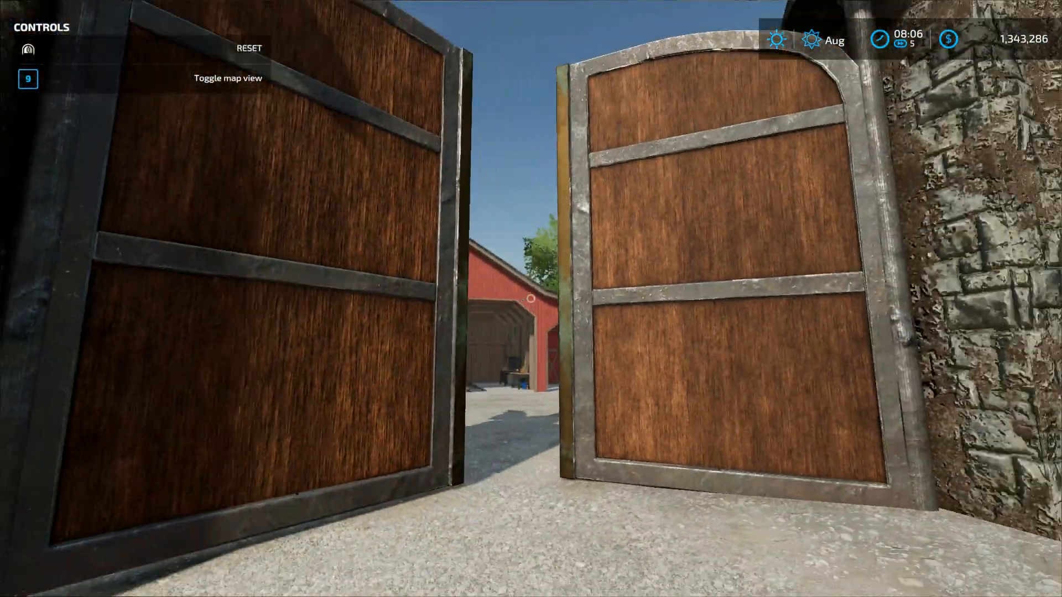
# Step: Step back from the open gate and inspect both doors and pillars from several angles
pyautogui.press('s')
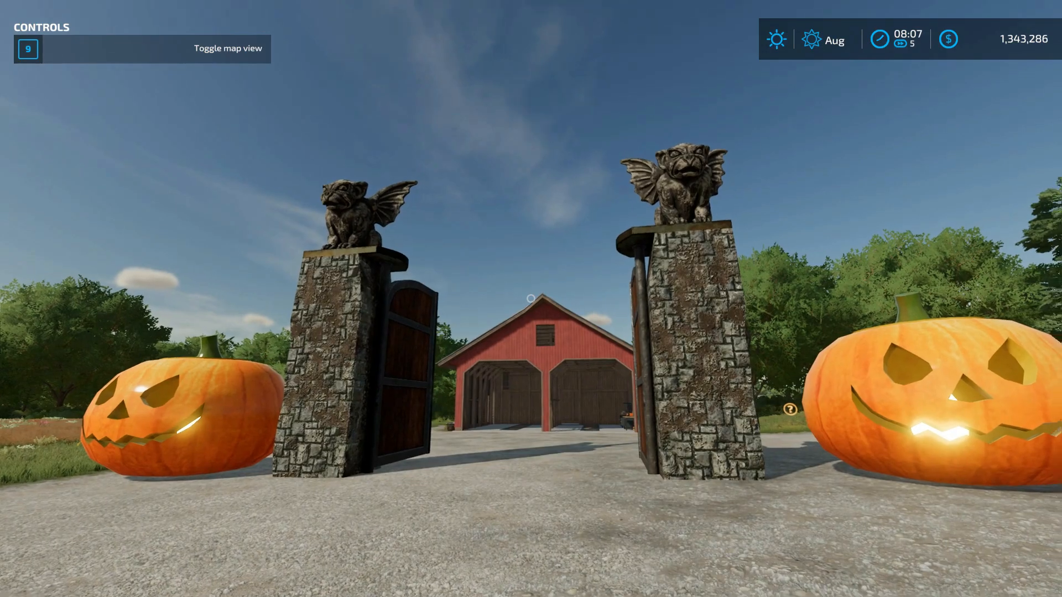
pyautogui.press('a')
pyautogui.press('d')
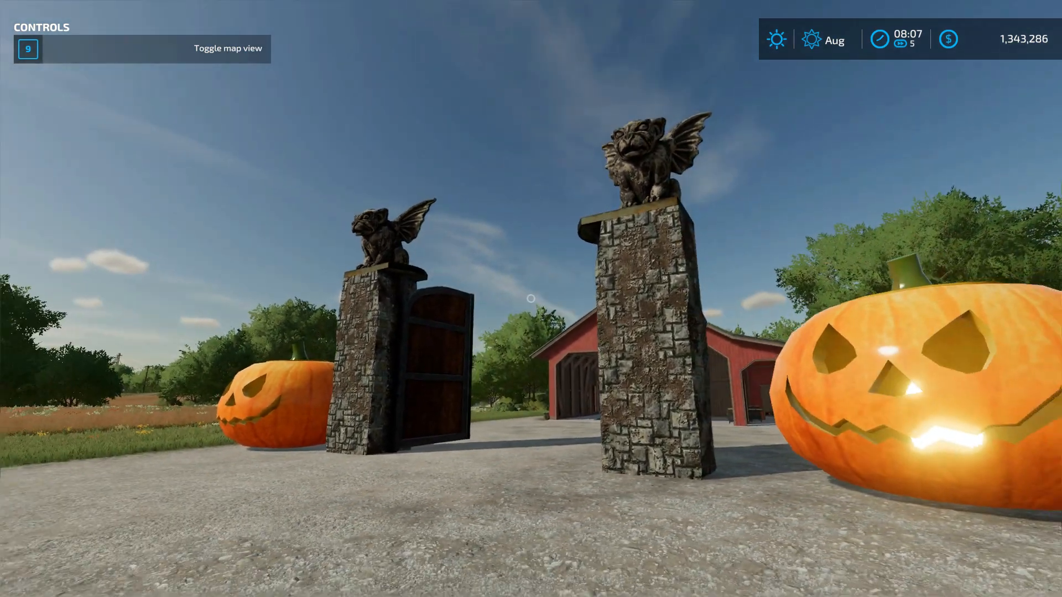
pyautogui.press('a')
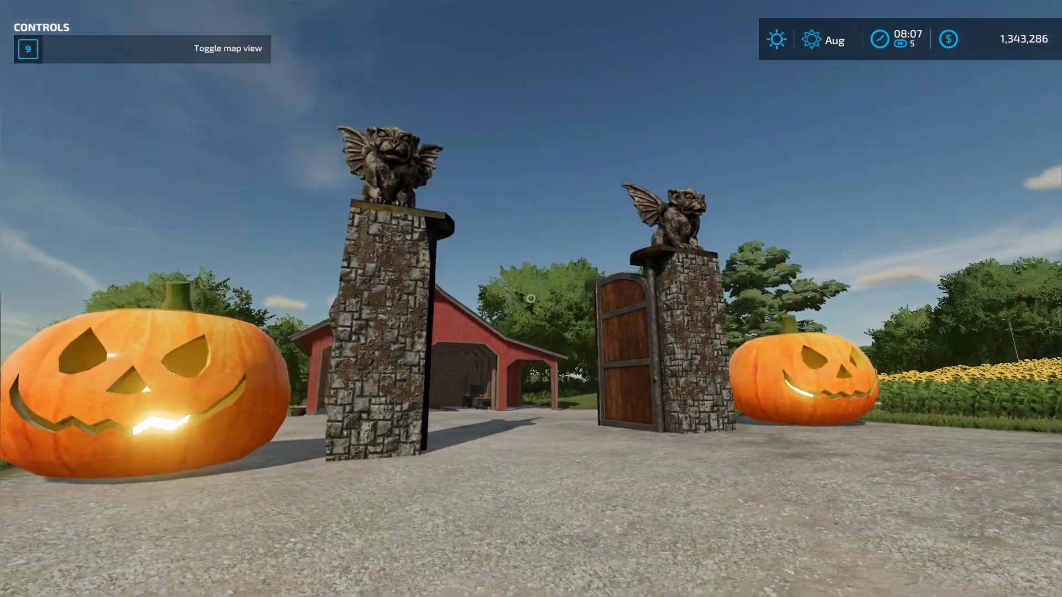
pyautogui.press('a')
pyautogui.press('s')
pyautogui.press('d')
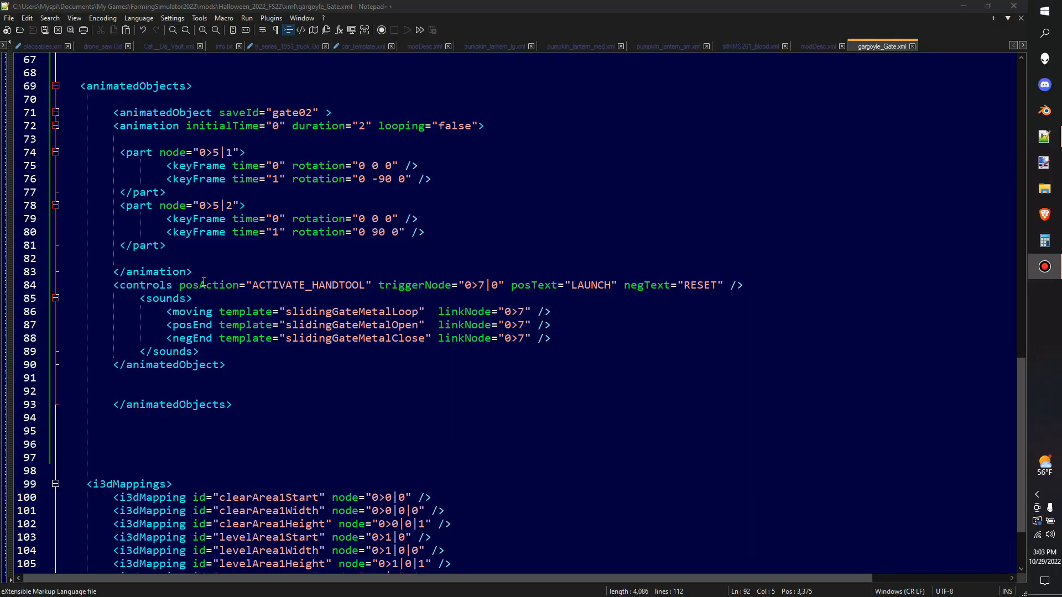
# Step: Back in gargoyle_Gate.xml, set the controls entry's posText to "Open Gate"
pyautogui.moveTo(511, 285); pyautogui.dragTo(565, 286)
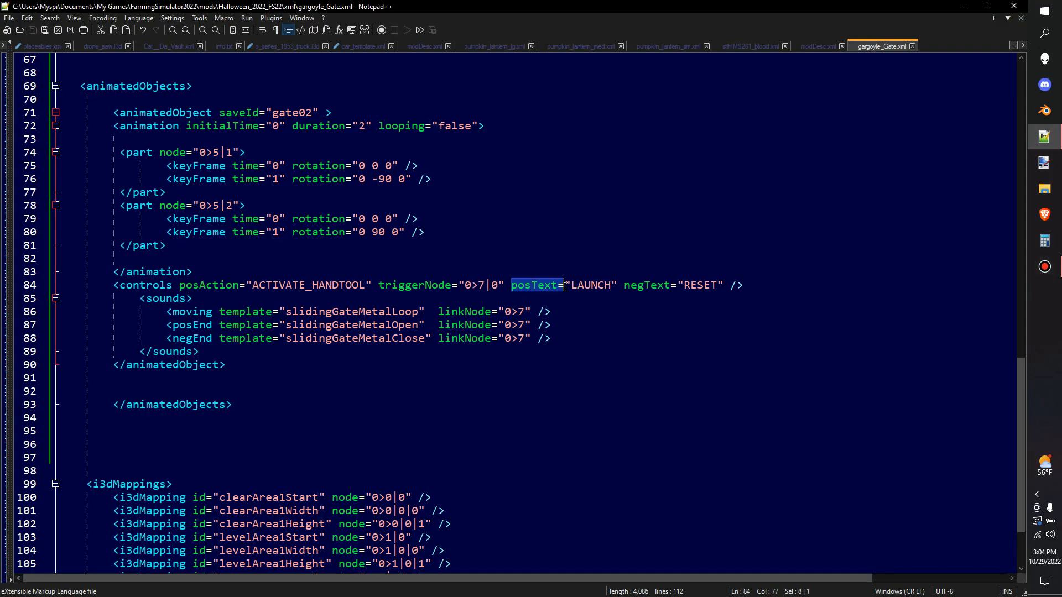
pyautogui.moveTo(631, 287); pyautogui.dragTo(744, 286)
pyautogui.click(753, 289)
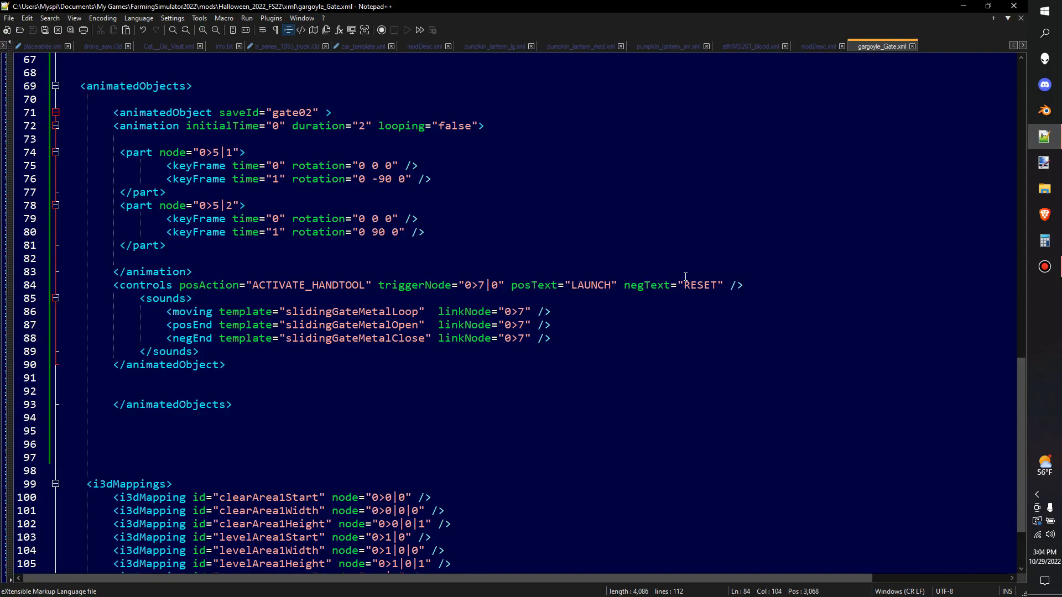
pyautogui.doubleClick(592, 285)
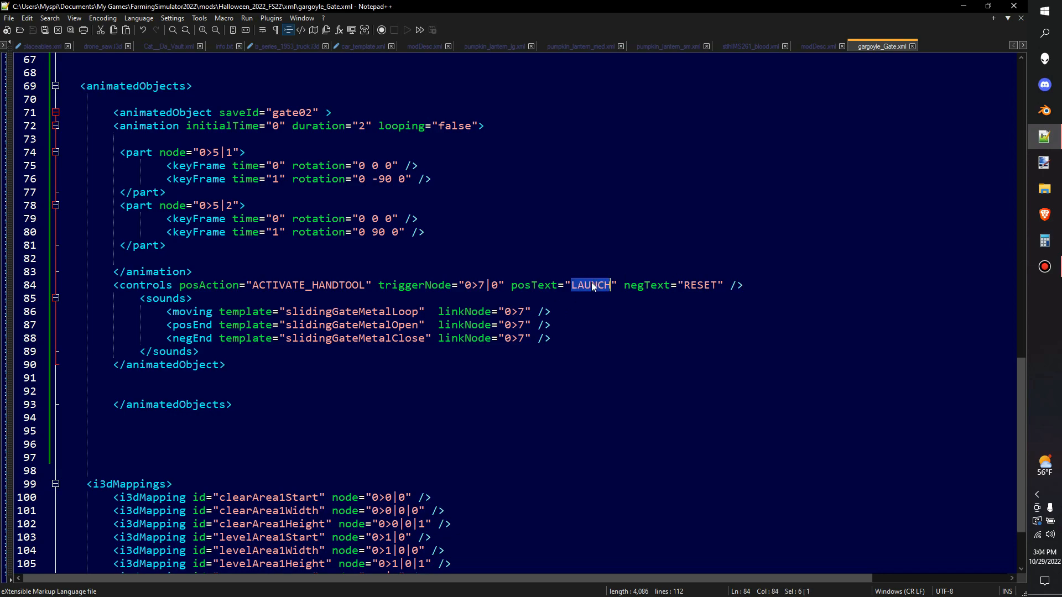
pyautogui.write('Open ')
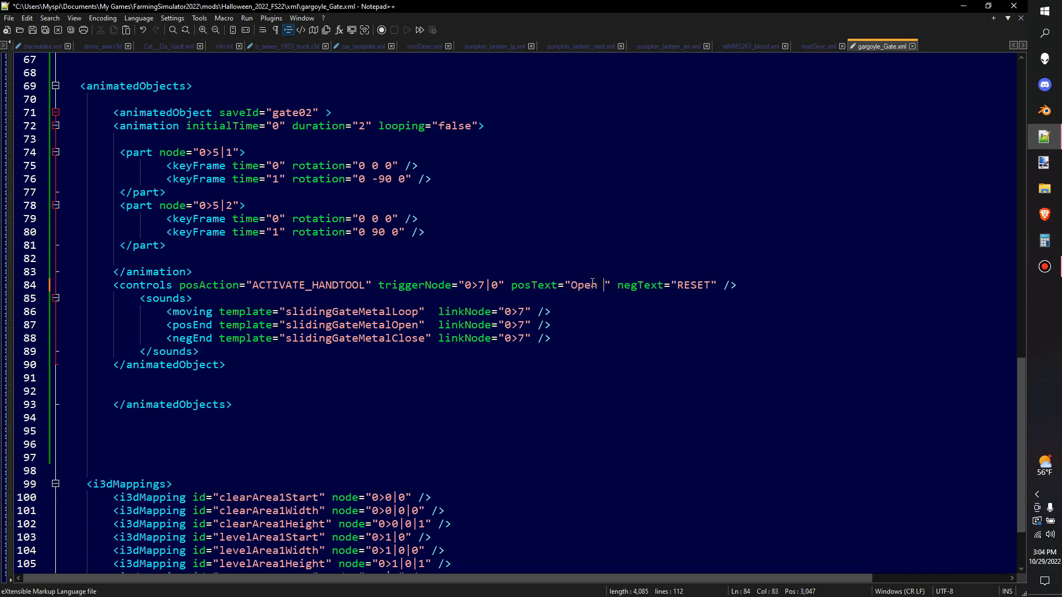
pyautogui.write('Gate')
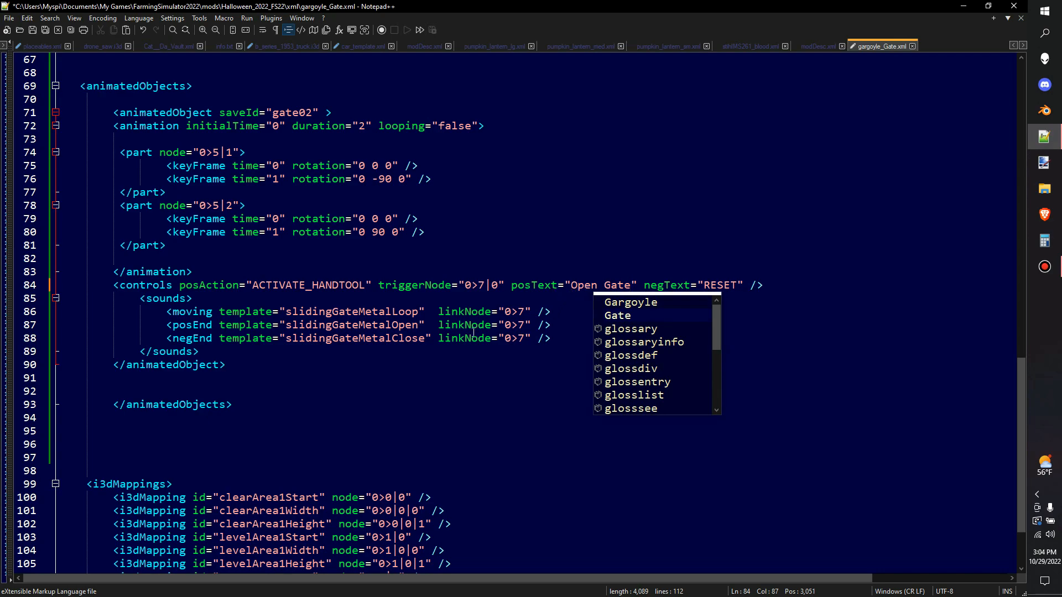
pyautogui.click(472, 351)
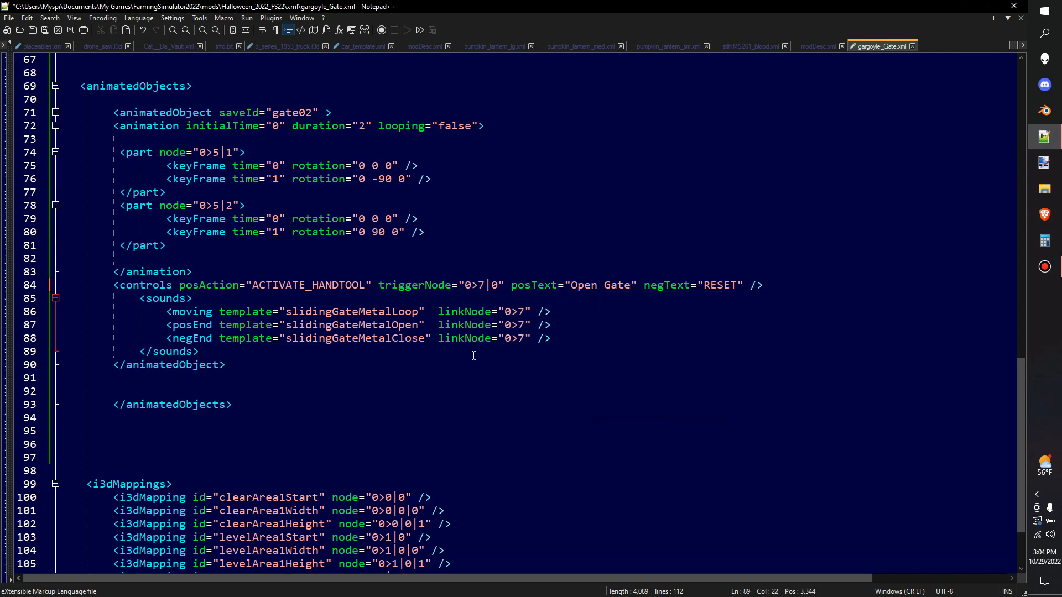
# Step: Set the controls entry's negText to "Close Gate" and save gargoyle_Gate.xml
pyautogui.doubleClick(720, 284)
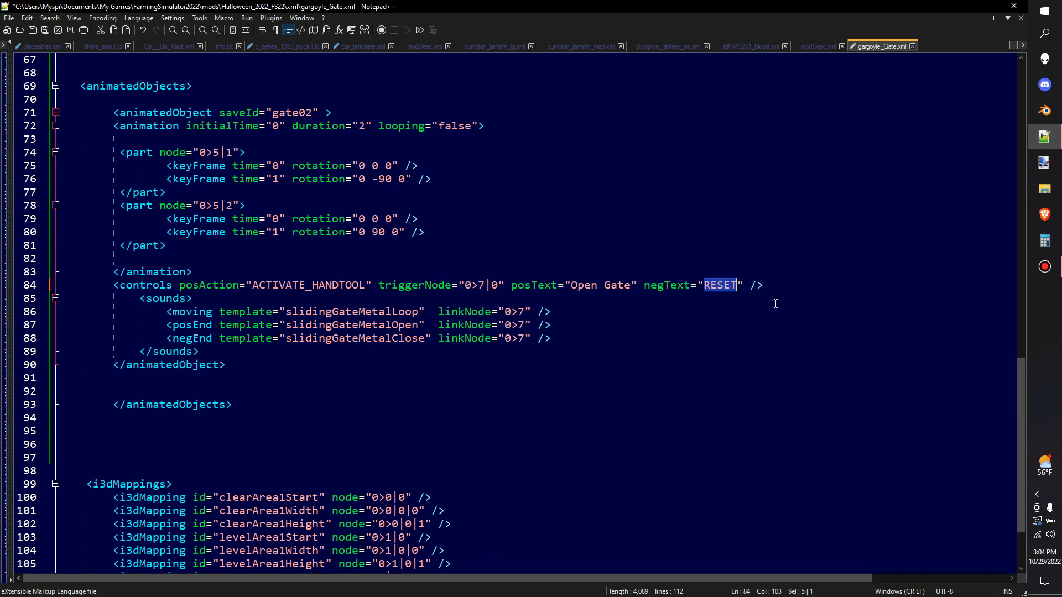
pyautogui.write('Close G')
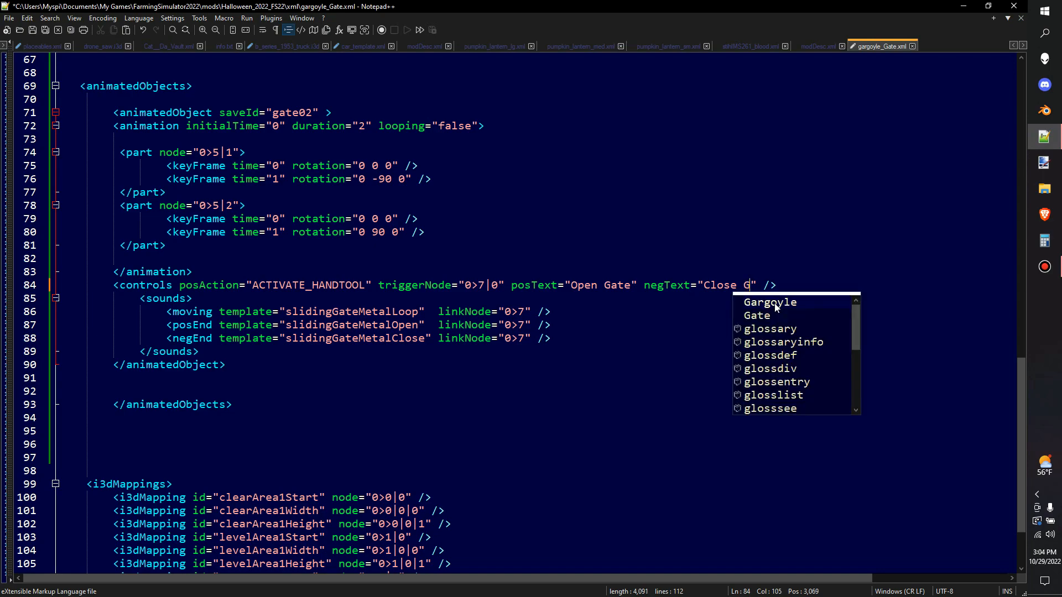
pyautogui.write('ate')
pyautogui.click(558, 386)
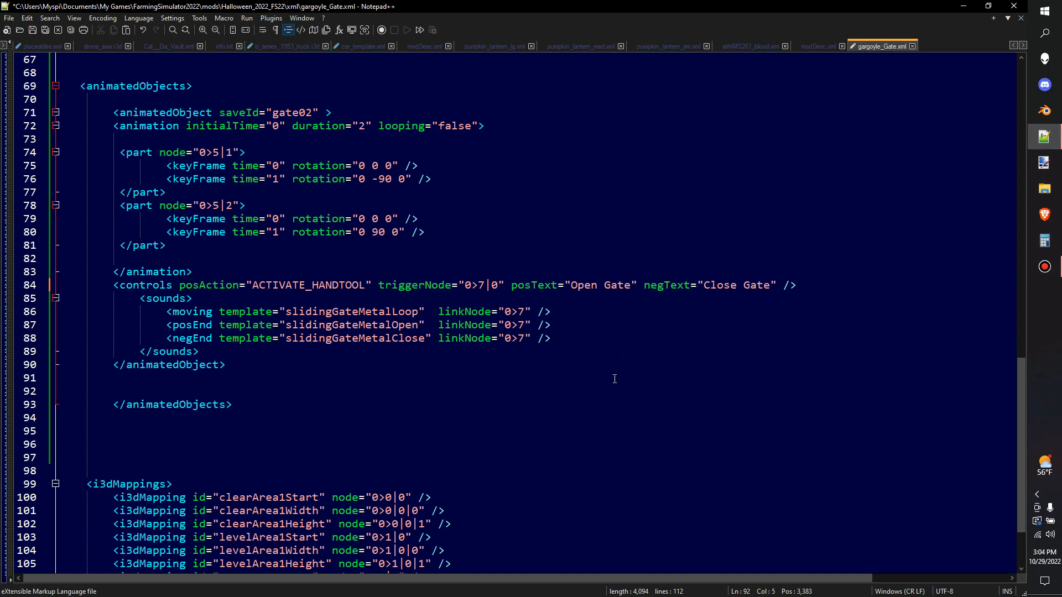
pyautogui.scroll(3, 614, 379)
pyautogui.click(33, 30)
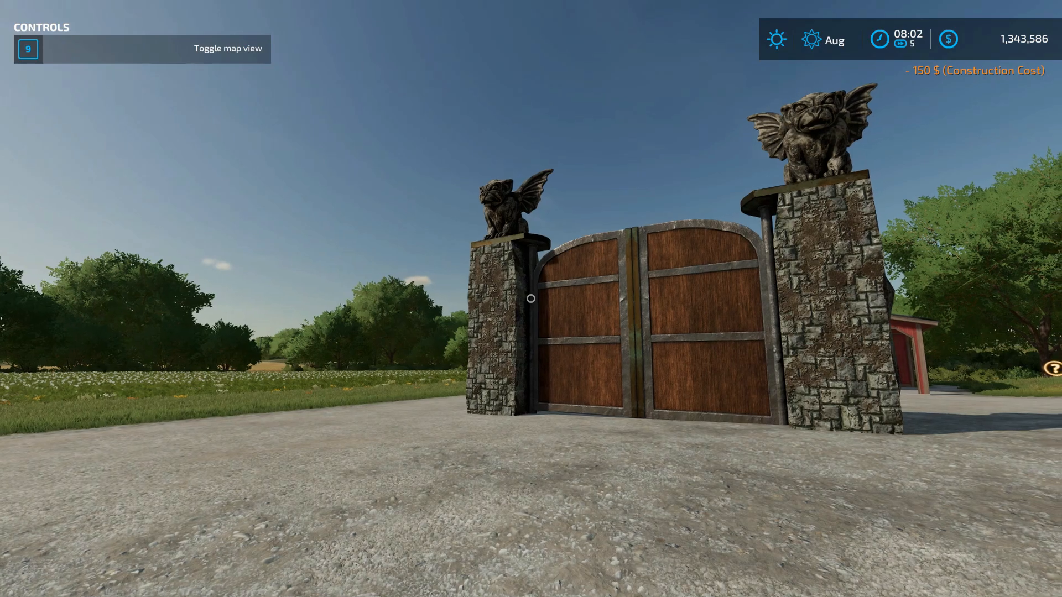
# Step: In Farming Simulator 22, approach the gate and test its doors with the Open Gate and Close Gate actions
pyautogui.press('w')
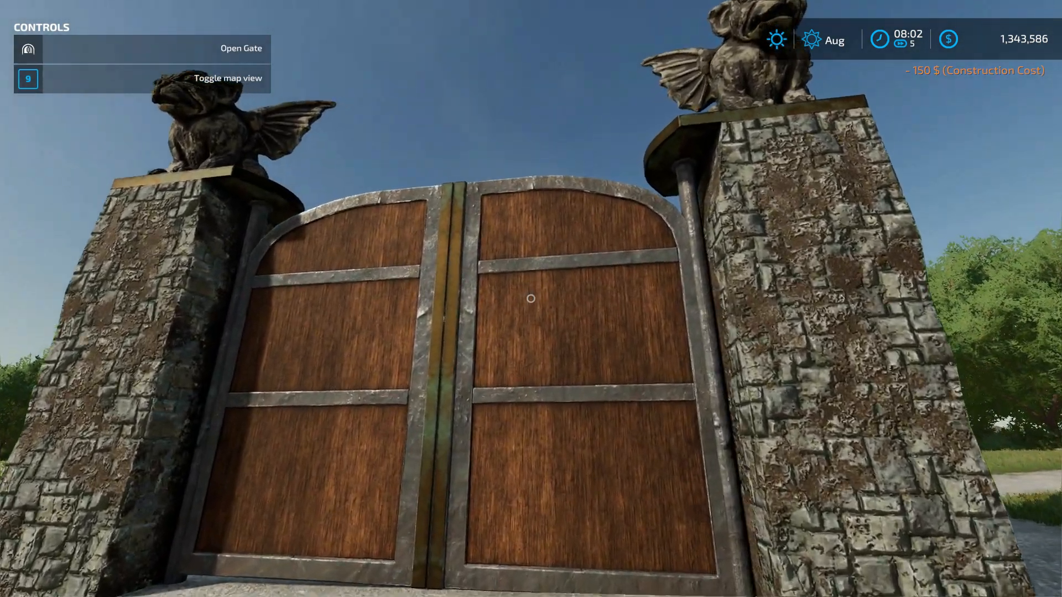
pyautogui.click(530, 299)
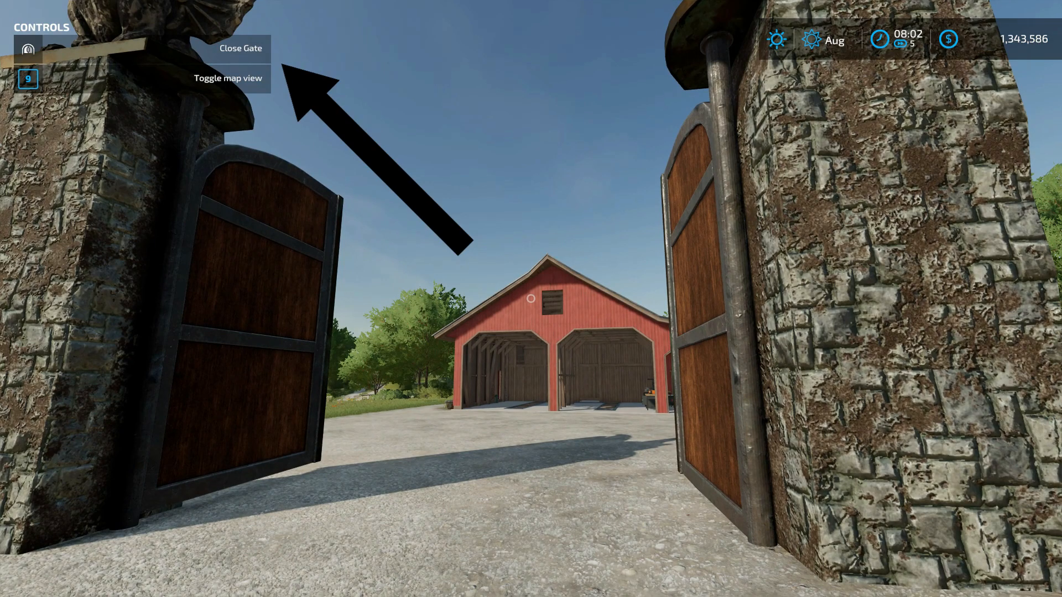
pyautogui.click(531, 299)
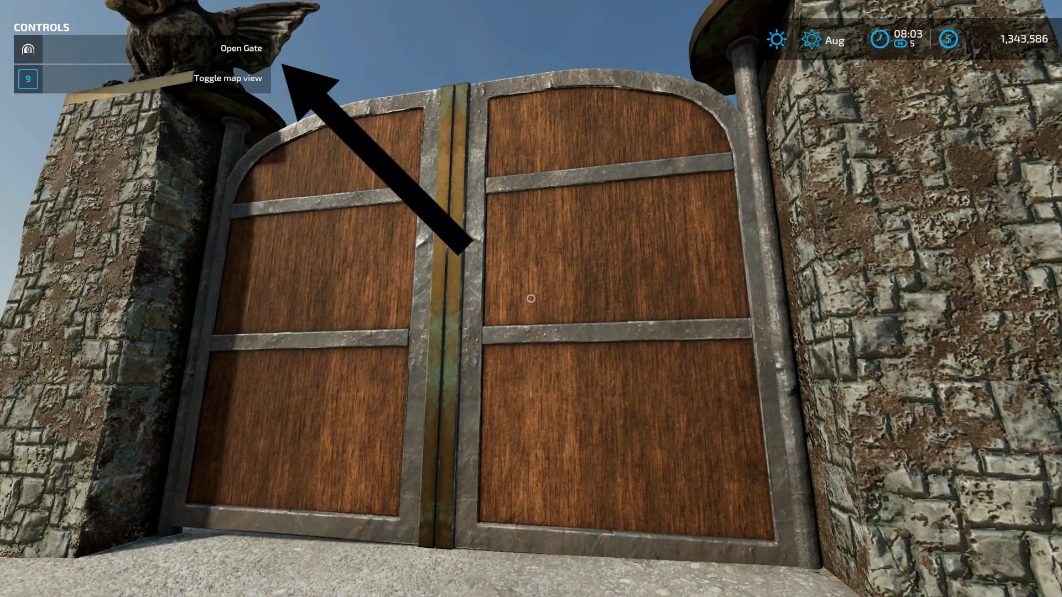
# Step: Walk around the closed gargoyle gate and inspect its doors, pillars and statues from the front and back
pyautogui.press('a')
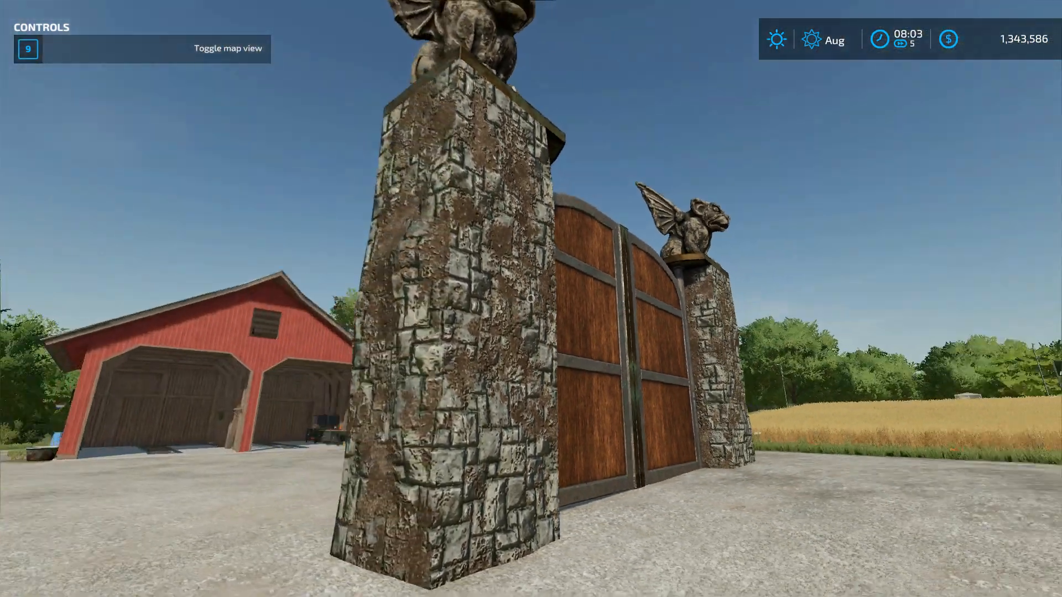
pyautogui.press('a')
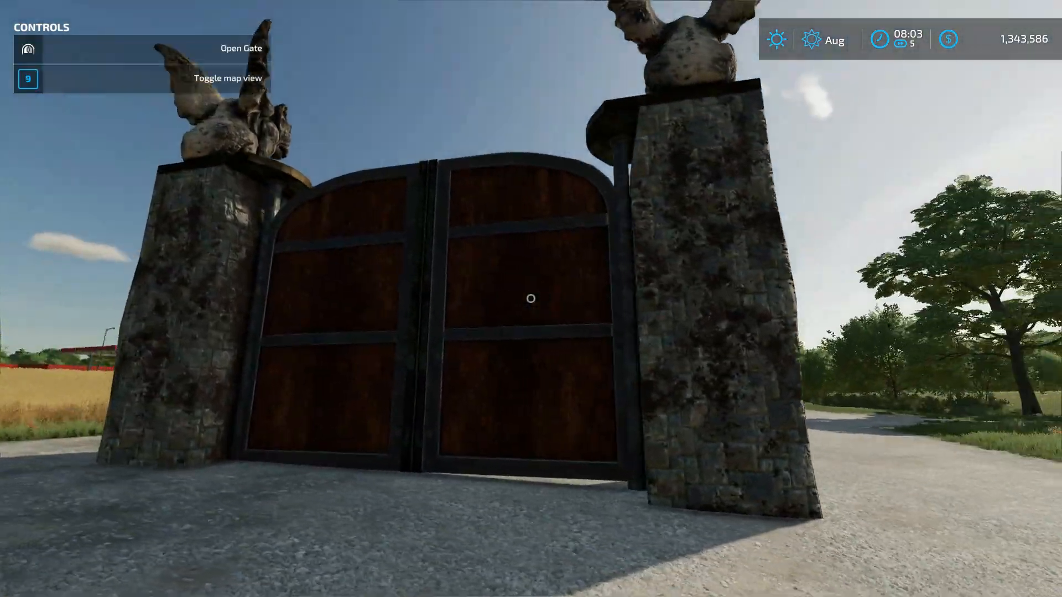
pyautogui.press('d')
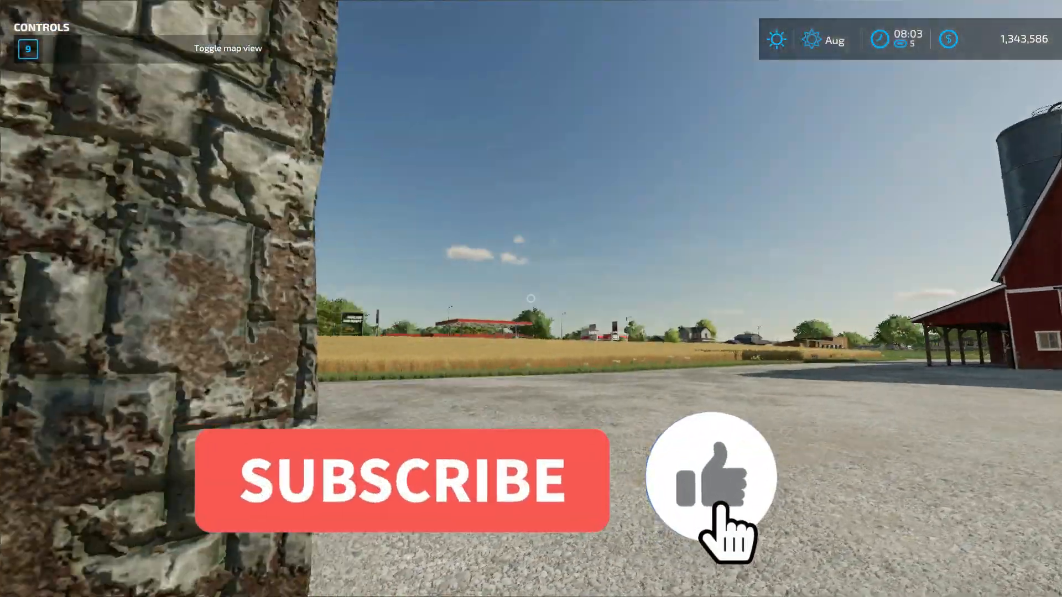
pyautogui.press('d')
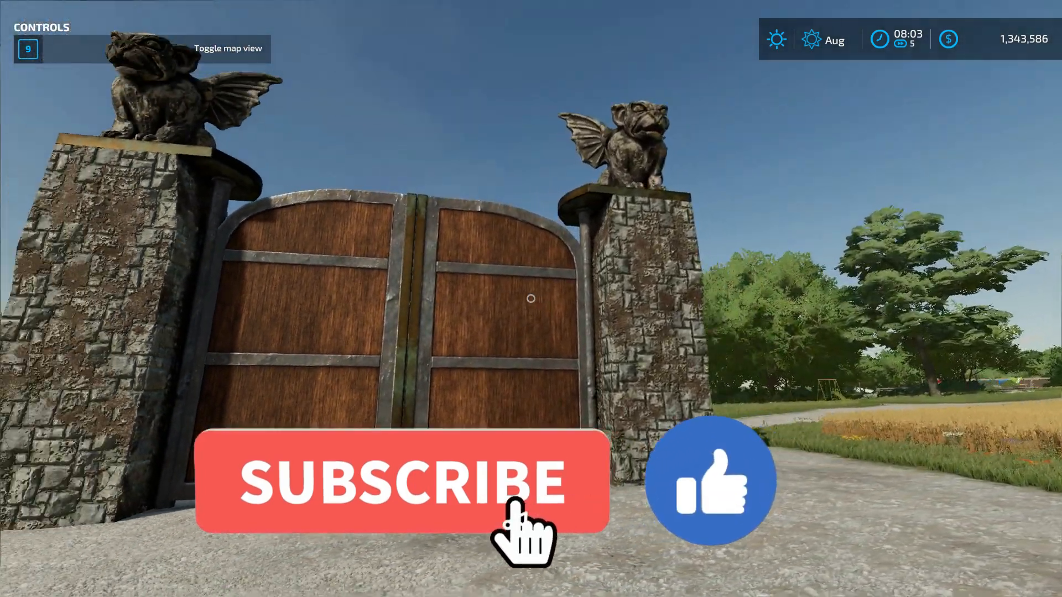
pyautogui.press('d')
pyautogui.press('a')
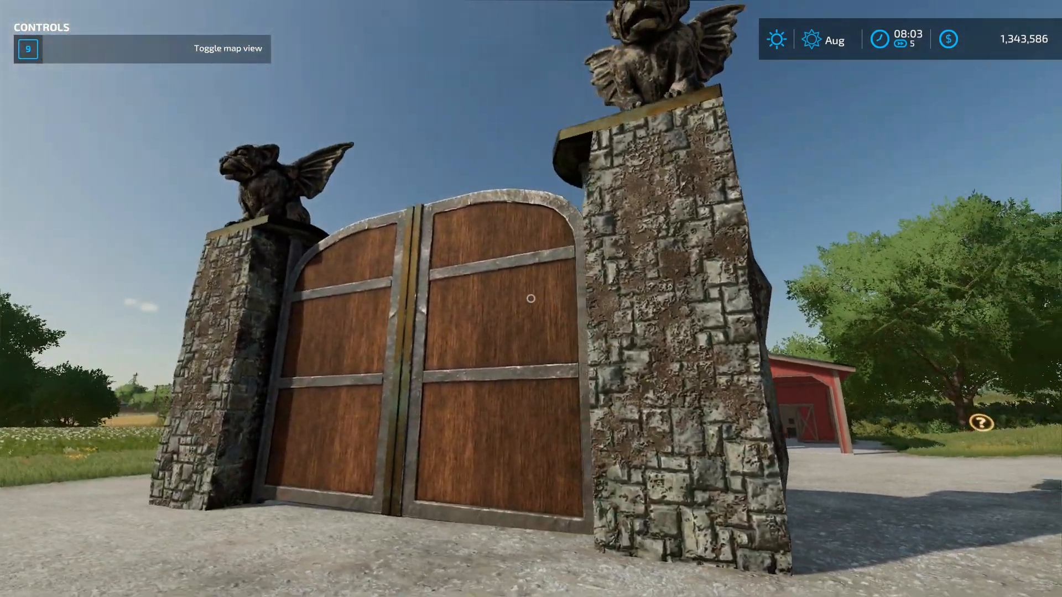
pyautogui.press('a')
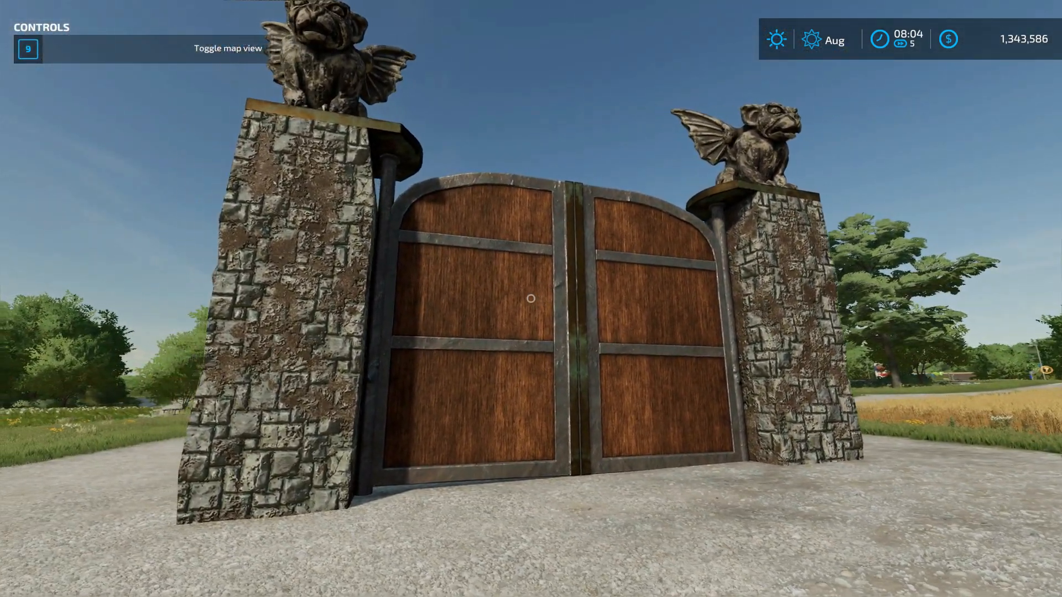